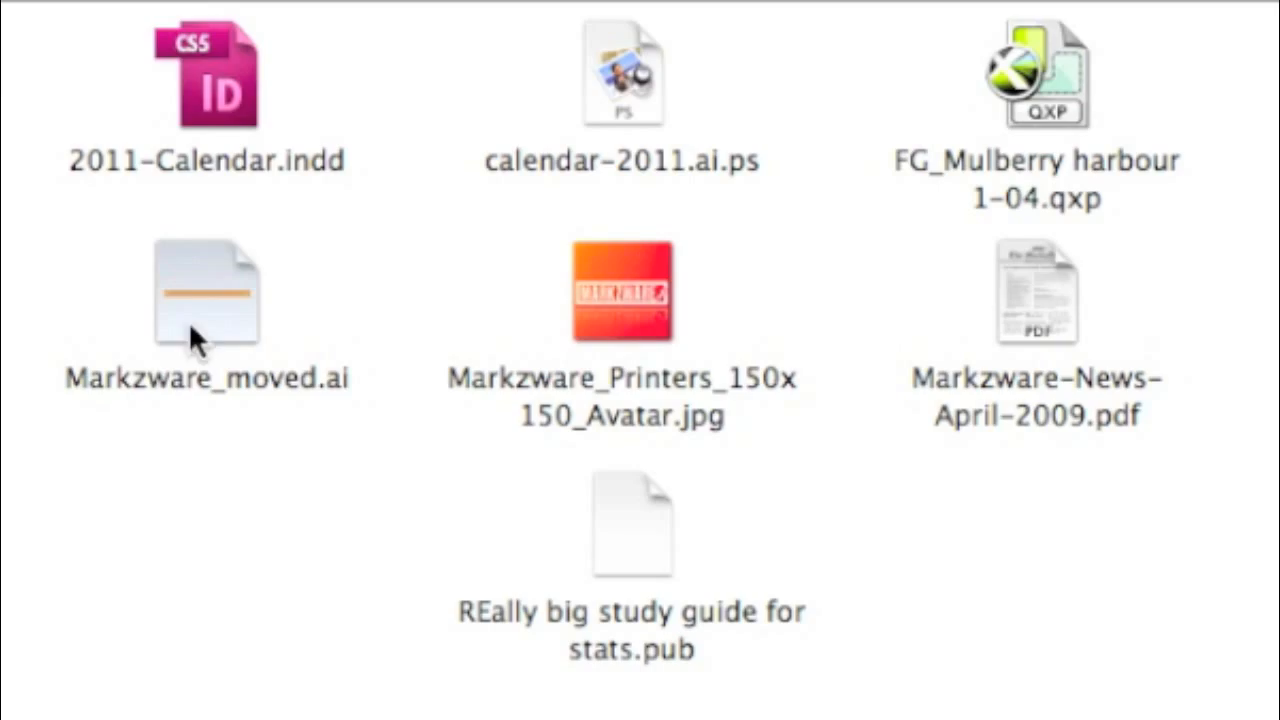
pyautogui.click(676, 314)
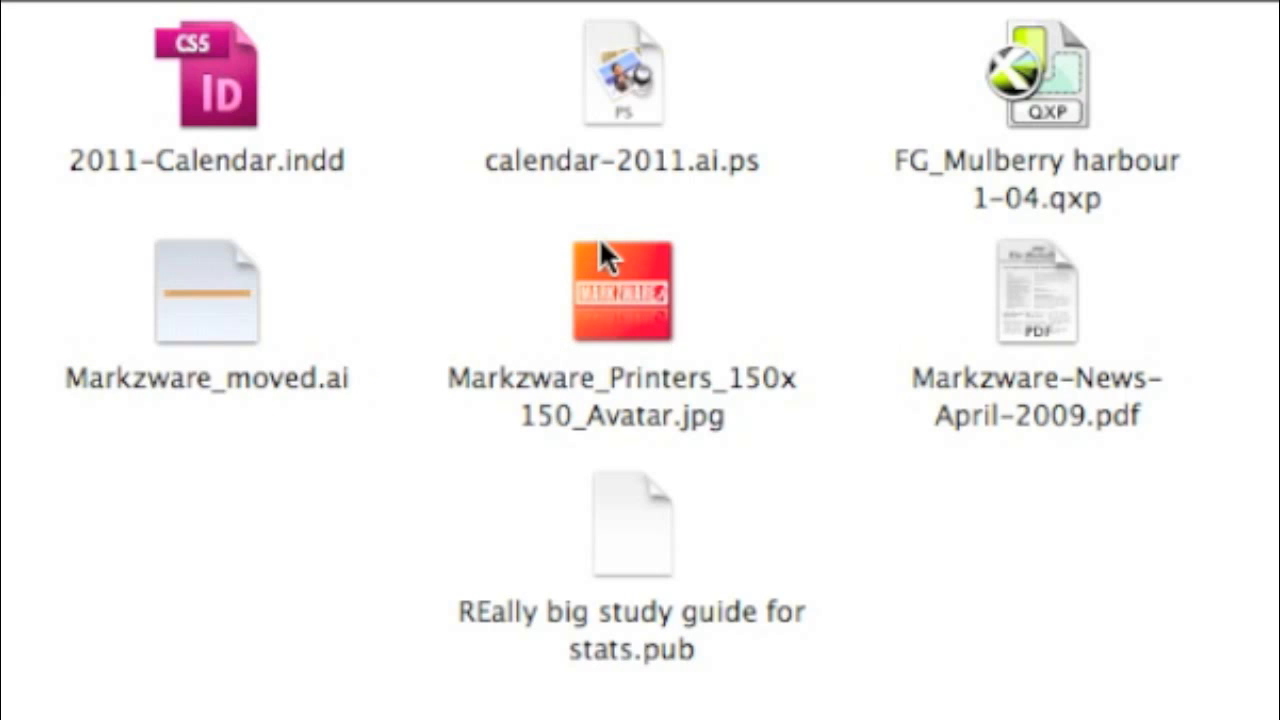
pyautogui.click(606, 251)
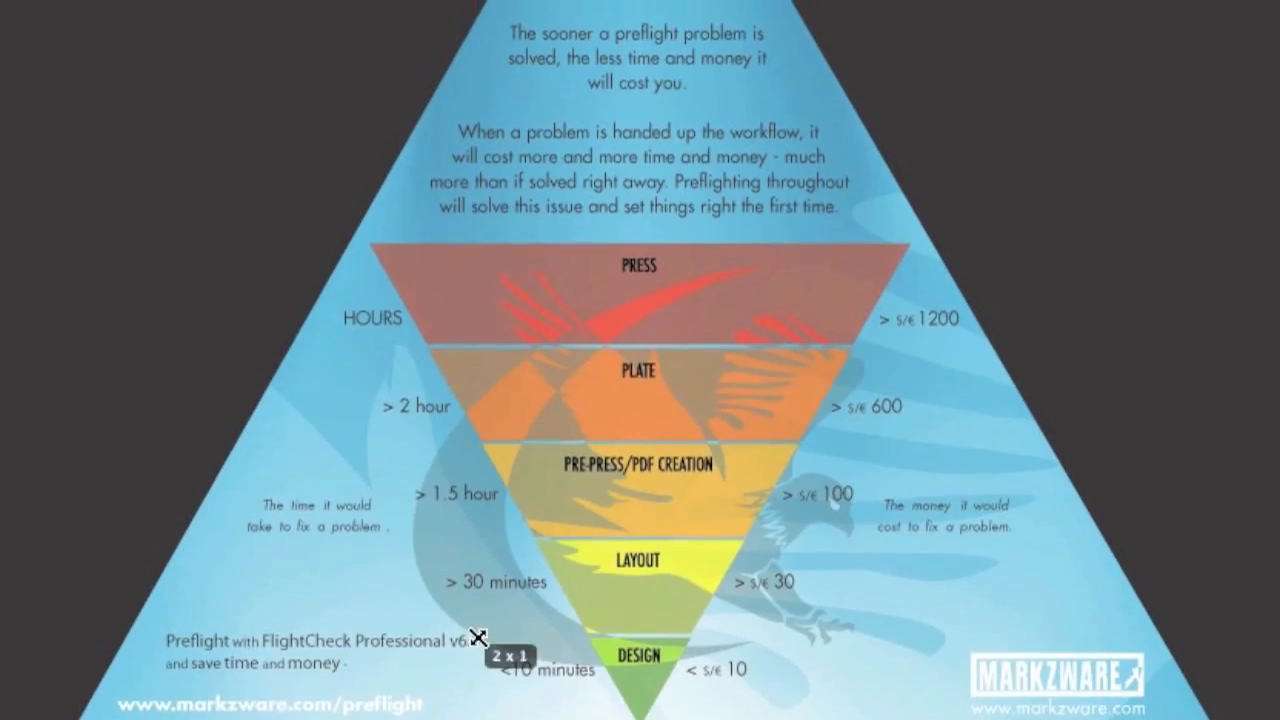
pyautogui.moveTo(479, 644); pyautogui.dragTo(837, 716)
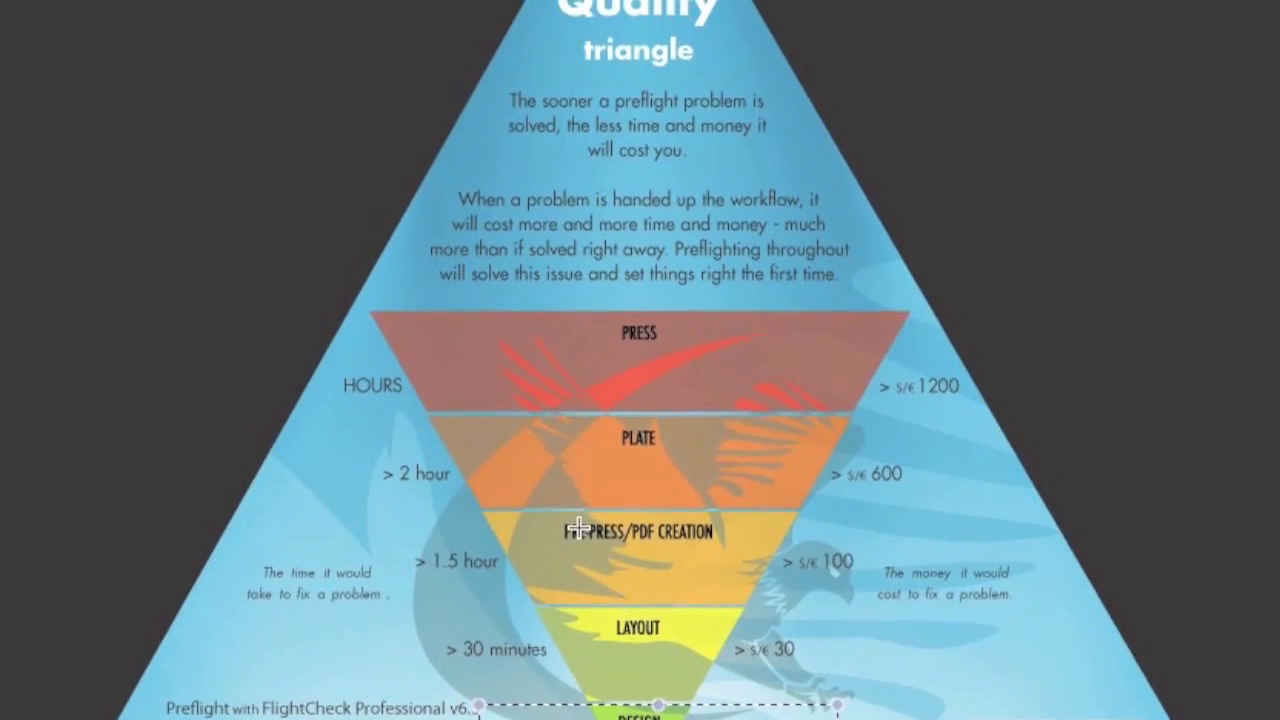
pyautogui.moveTo(313, 309); pyautogui.dragTo(1057, 486)
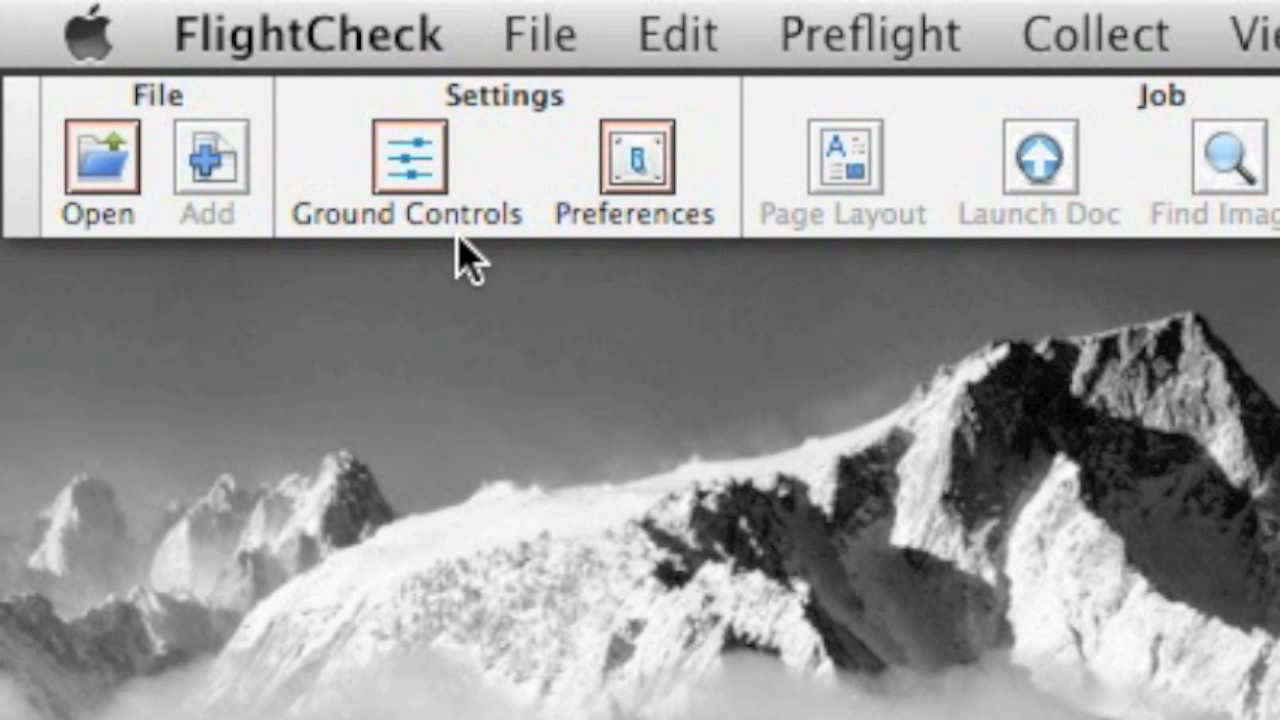
# - Open the Ground Controls and look through the available control sets, keeping the Default set
pyautogui.click(412, 180)
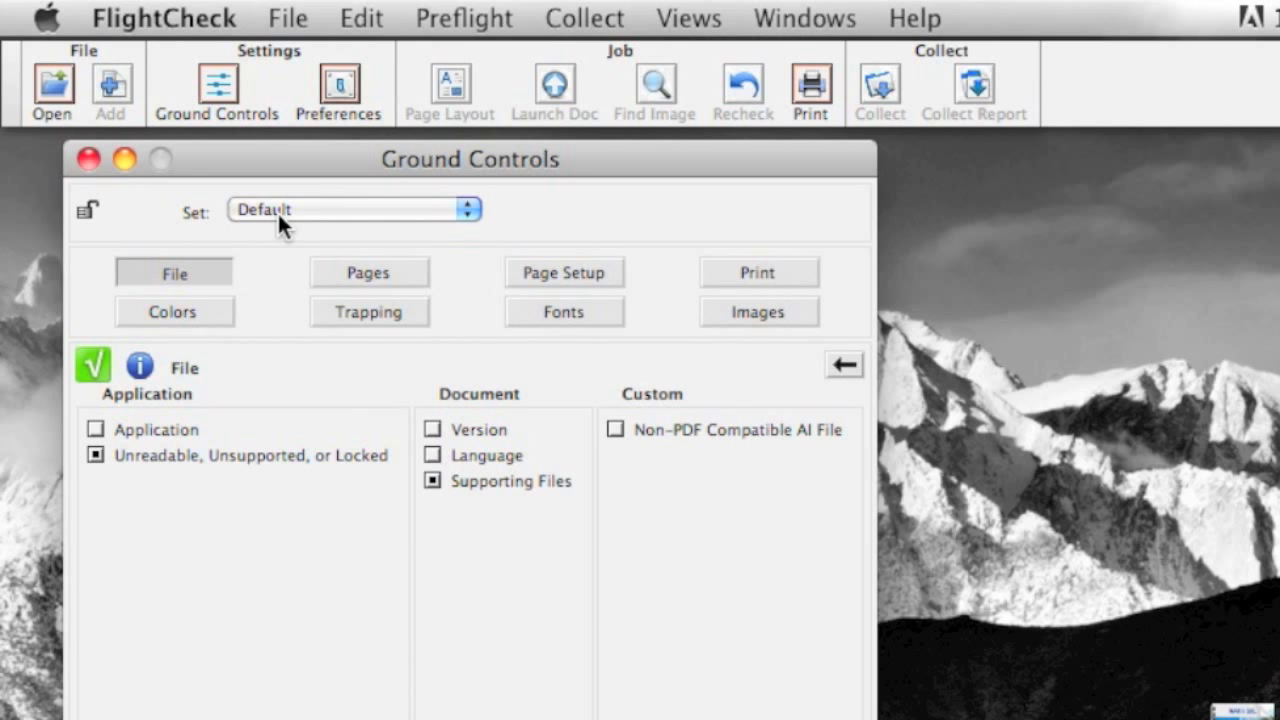
pyautogui.click(278, 222)
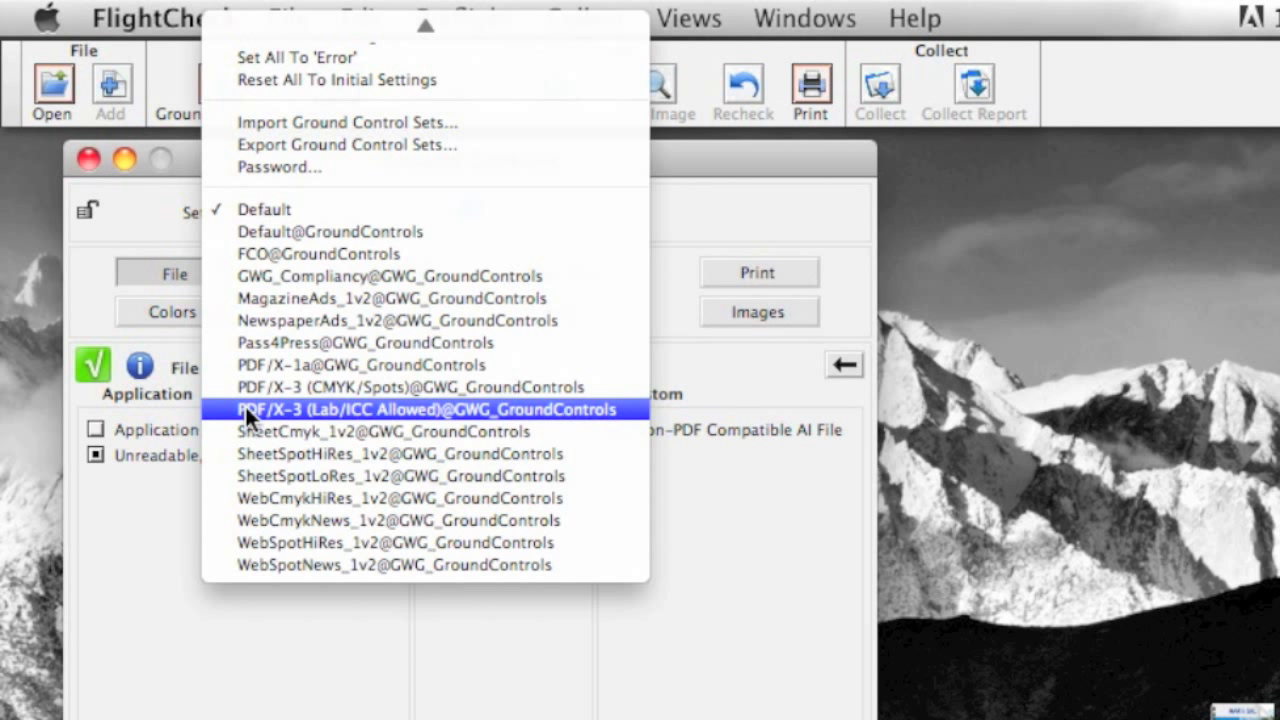
pyautogui.click(197, 260)
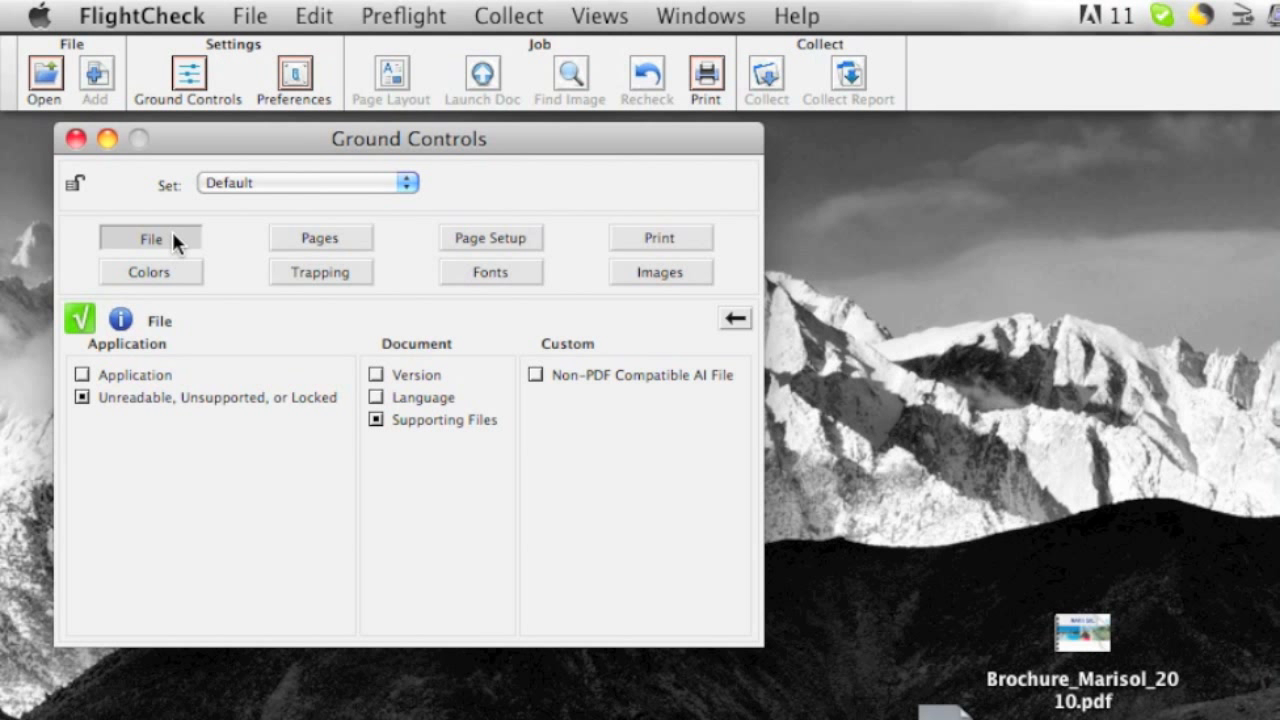
# - Examine the Pages, Page Setup, Print, Colors, Trapping, Fonts and Images checks of the Default set
pyautogui.click(306, 236)
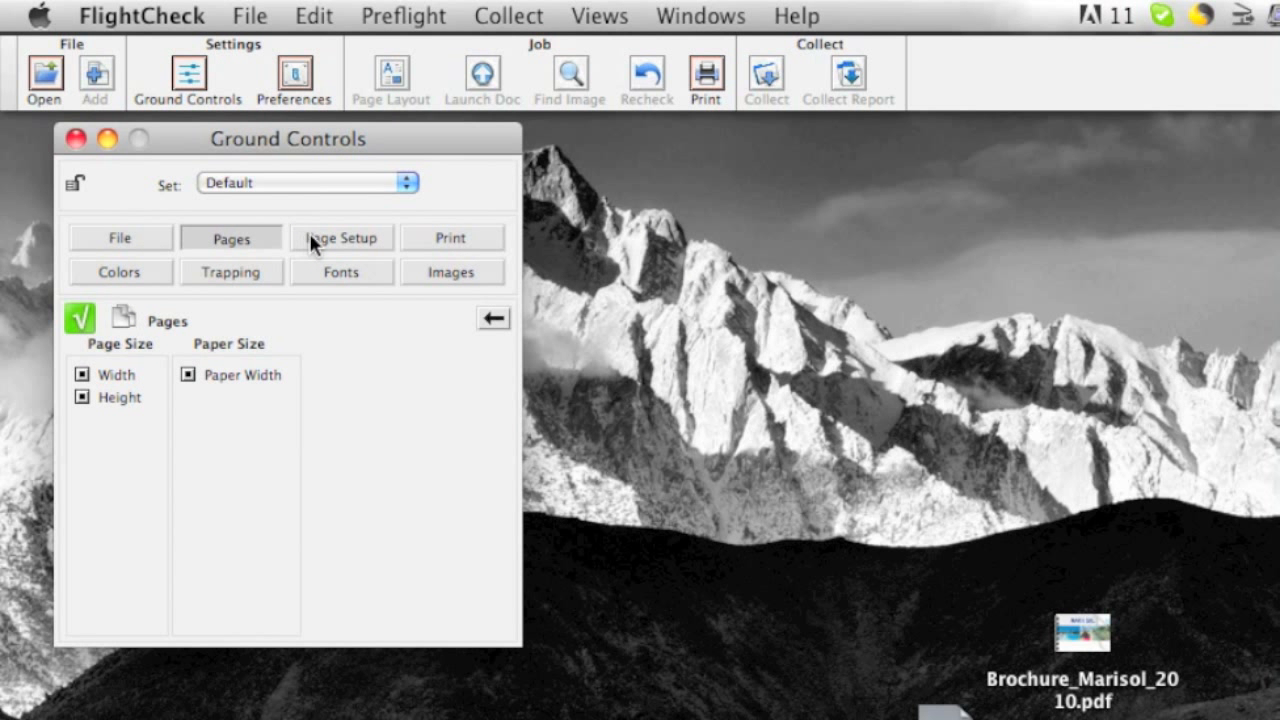
pyautogui.click(315, 238)
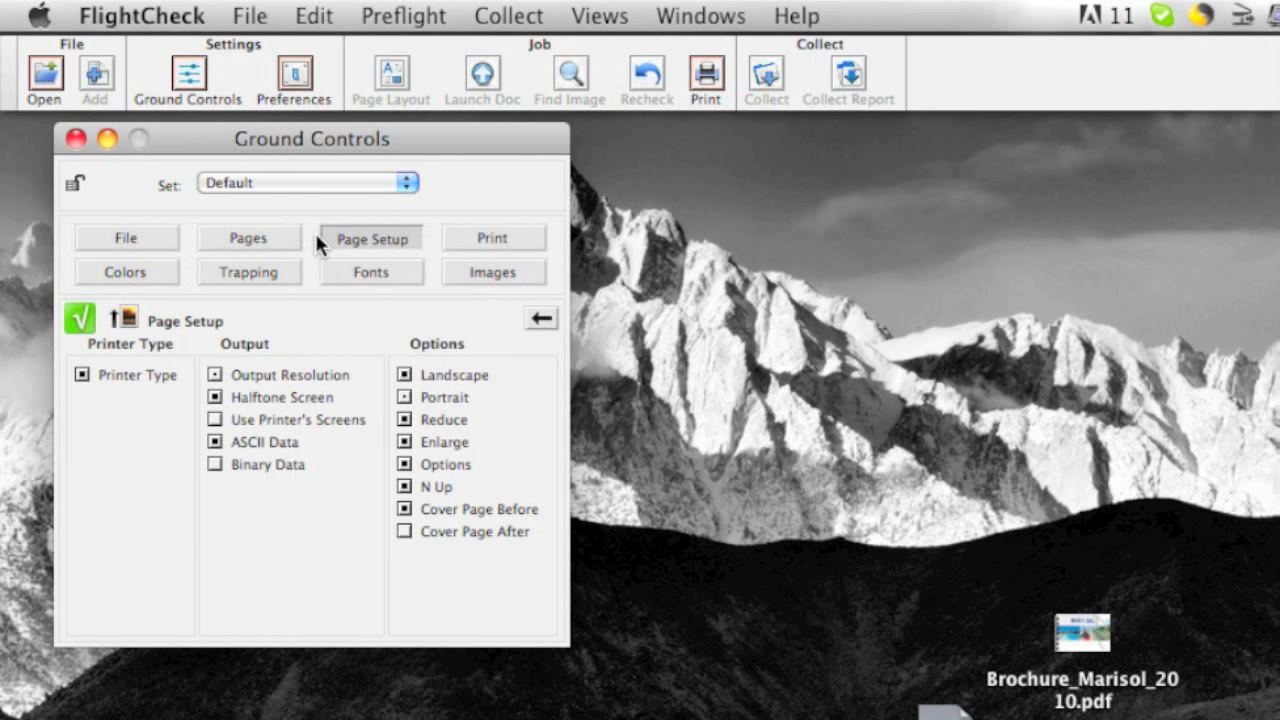
pyautogui.click(500, 236)
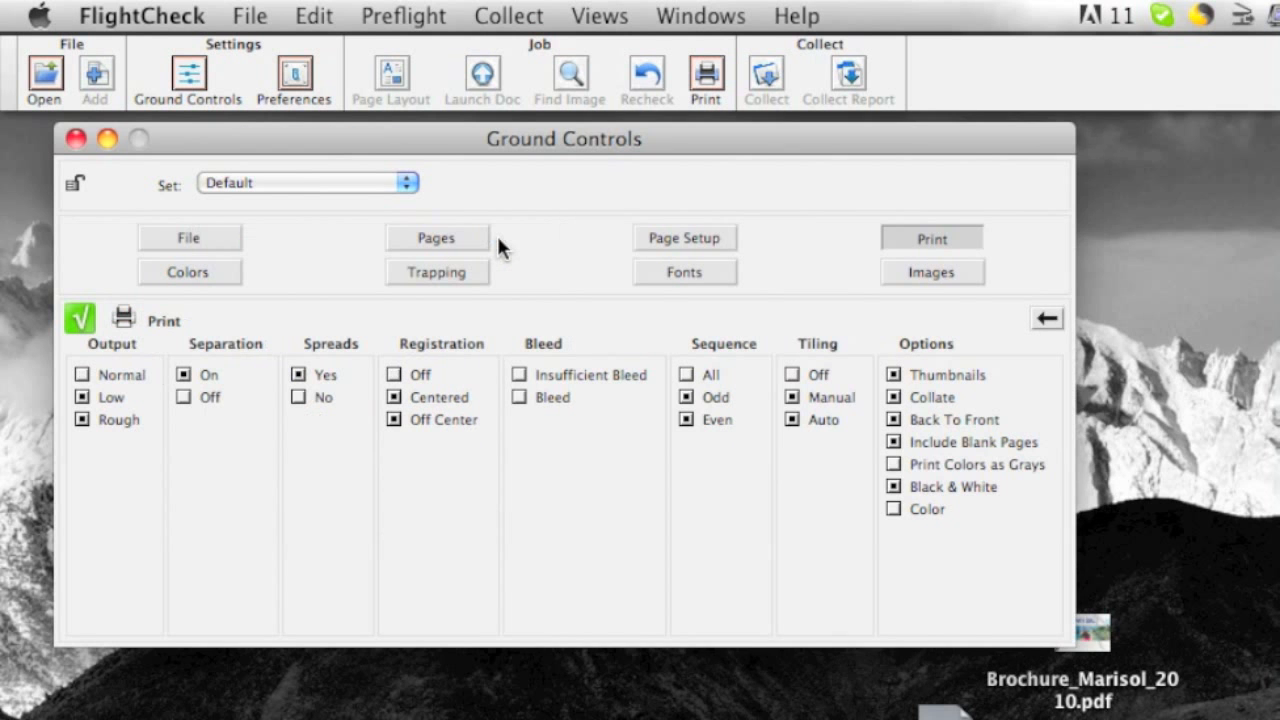
pyautogui.click(170, 275)
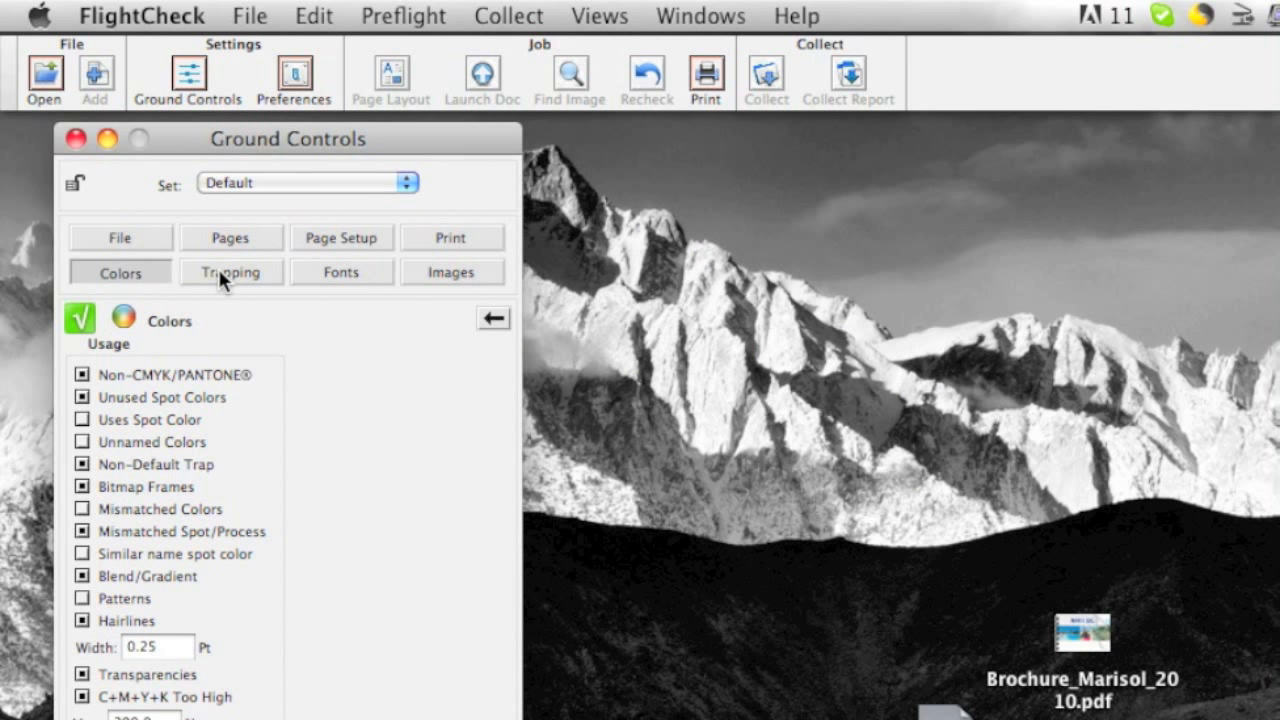
pyautogui.click(220, 270)
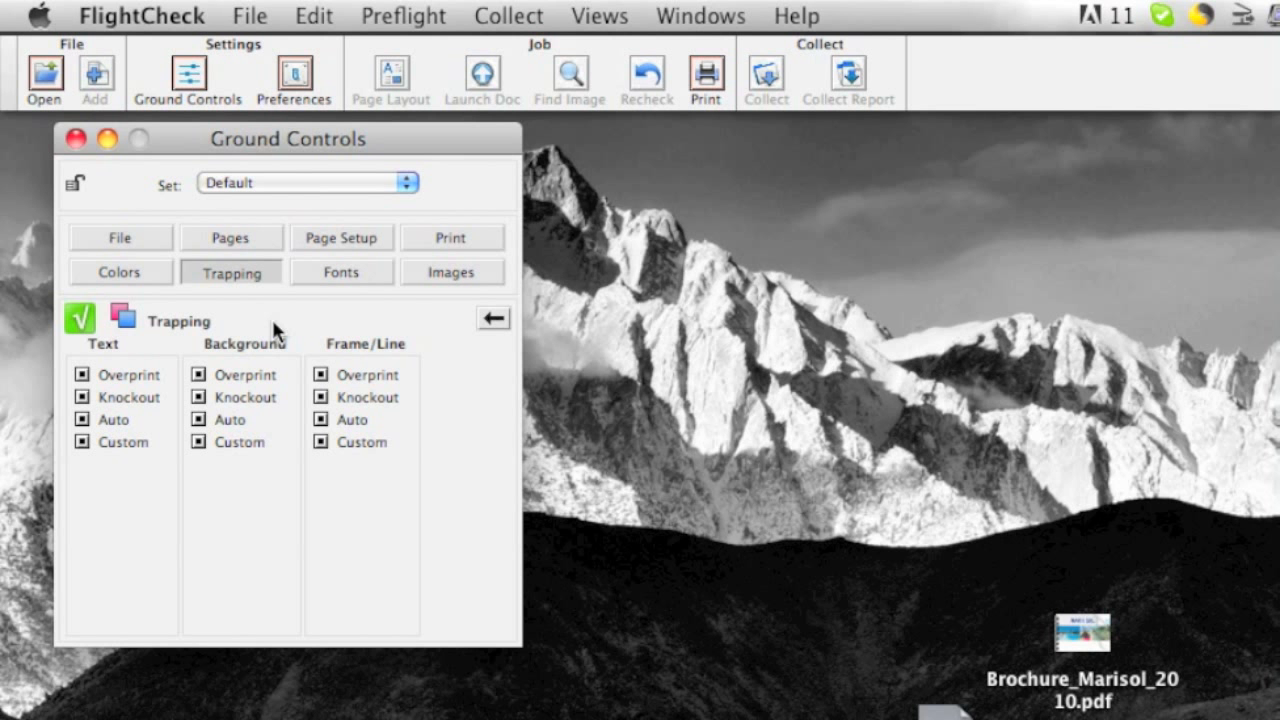
pyautogui.click(332, 284)
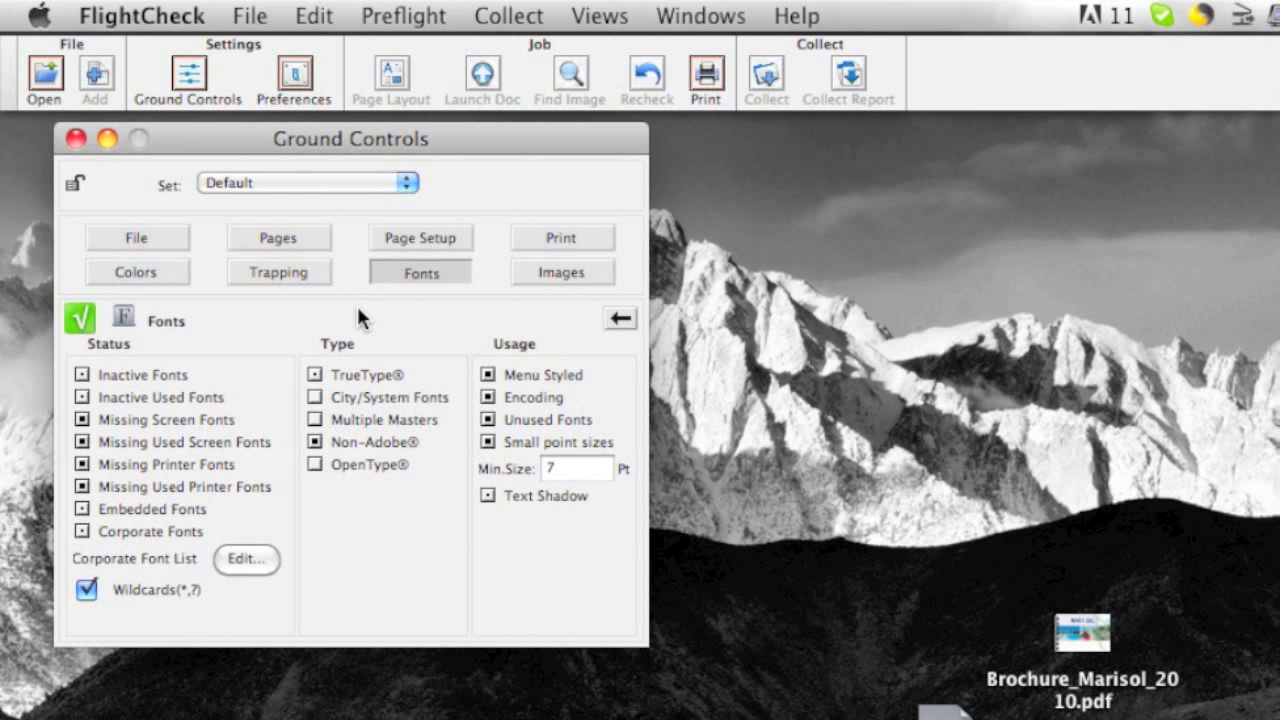
pyautogui.click(536, 279)
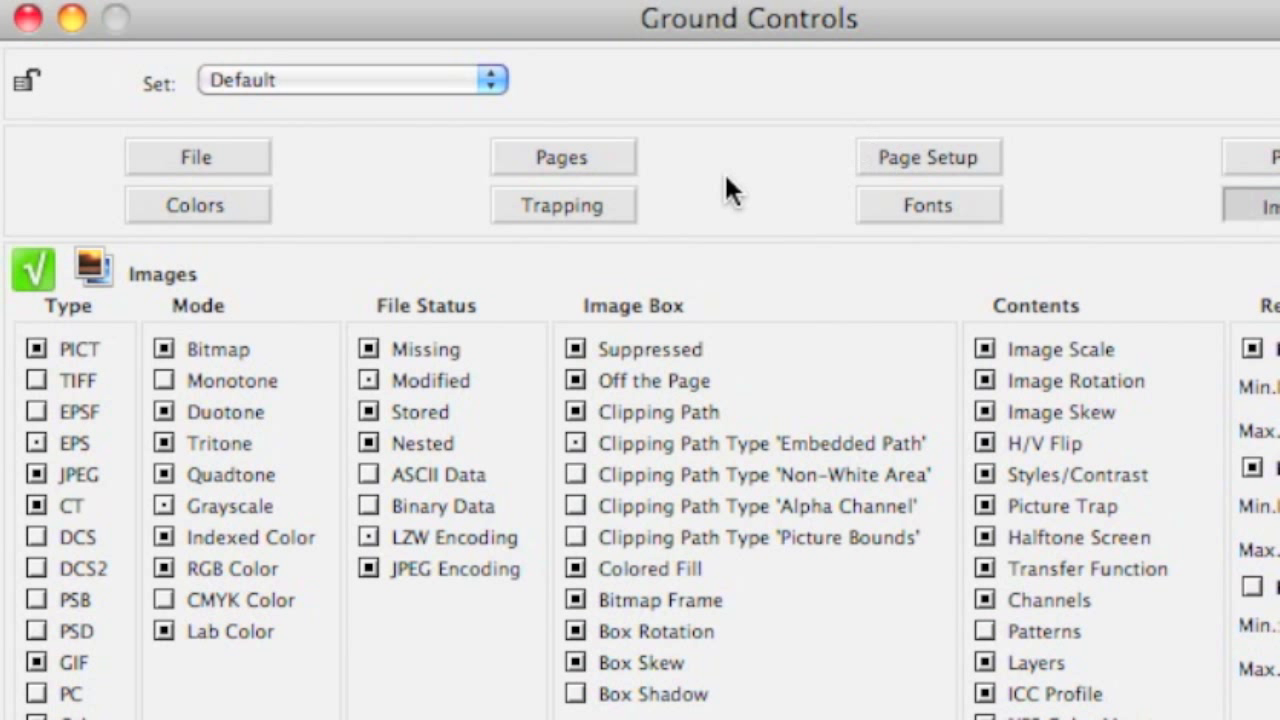
pyautogui.click(198, 207)
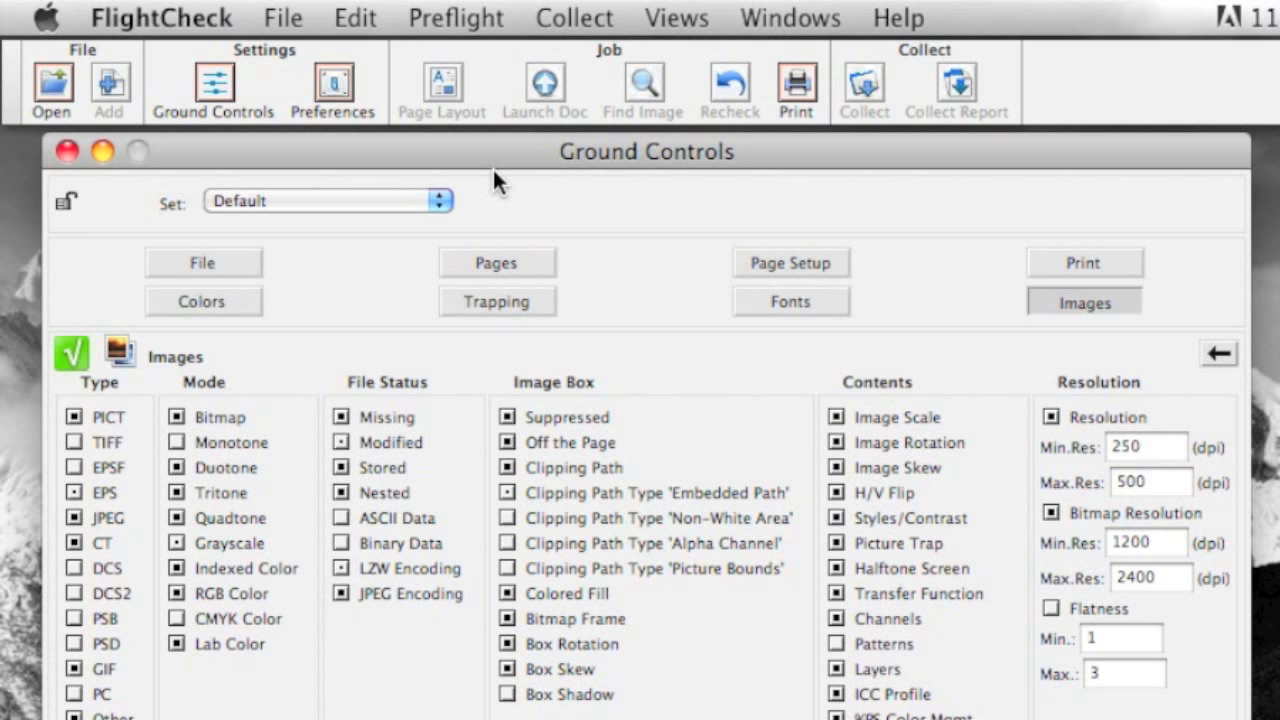
# - Create a new ground control set named "Test for demo"
pyautogui.click(405, 203)
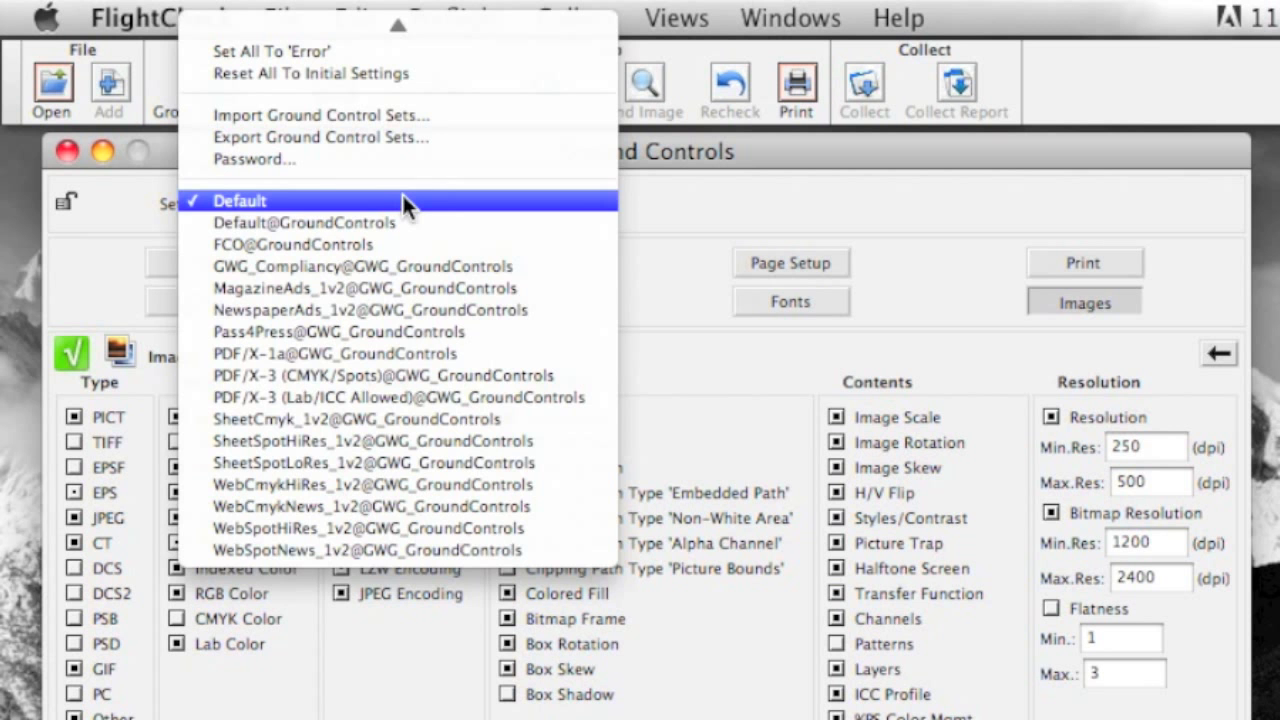
pyautogui.moveTo(376, 26)
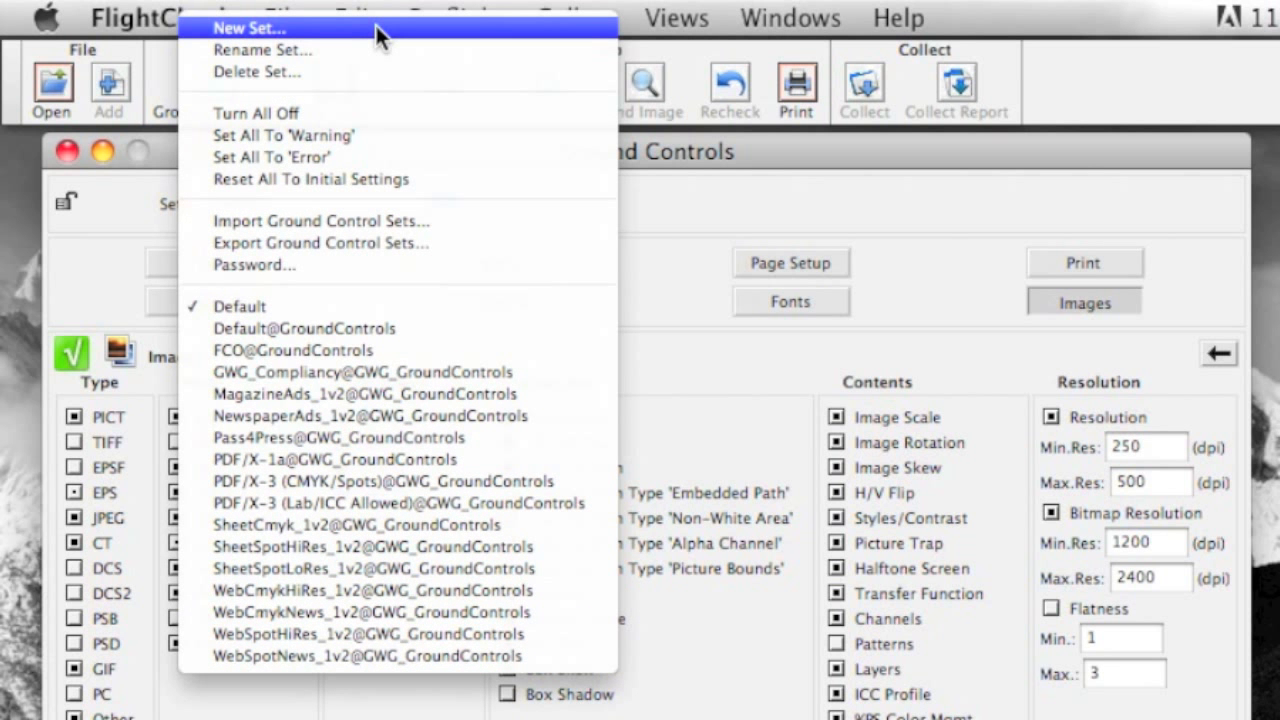
pyautogui.click(380, 31)
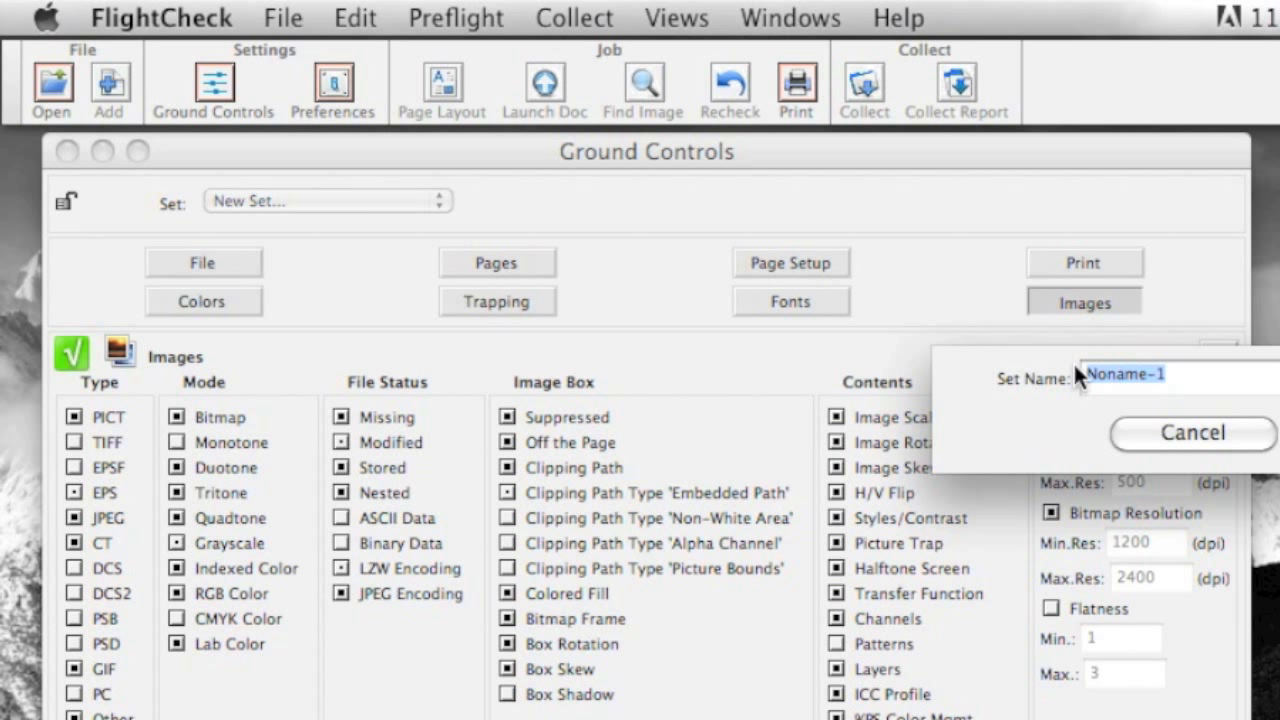
pyautogui.write('Test for demo')
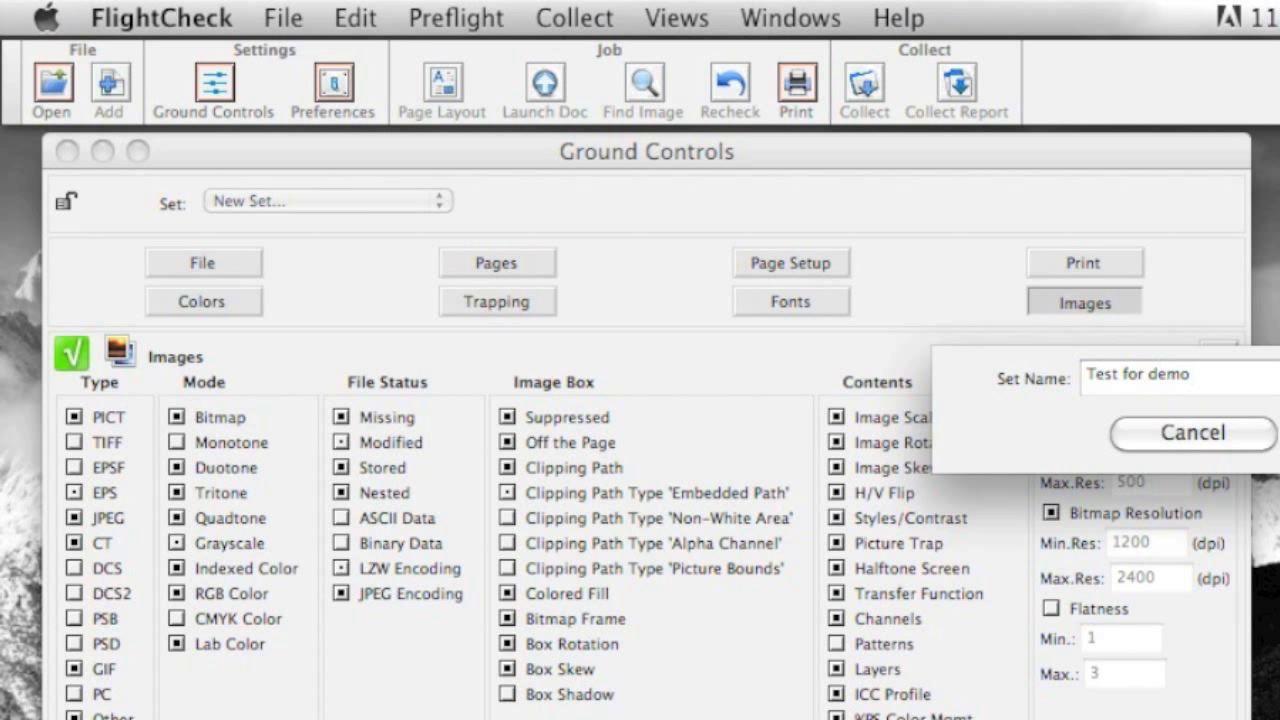
pyautogui.press('Return')
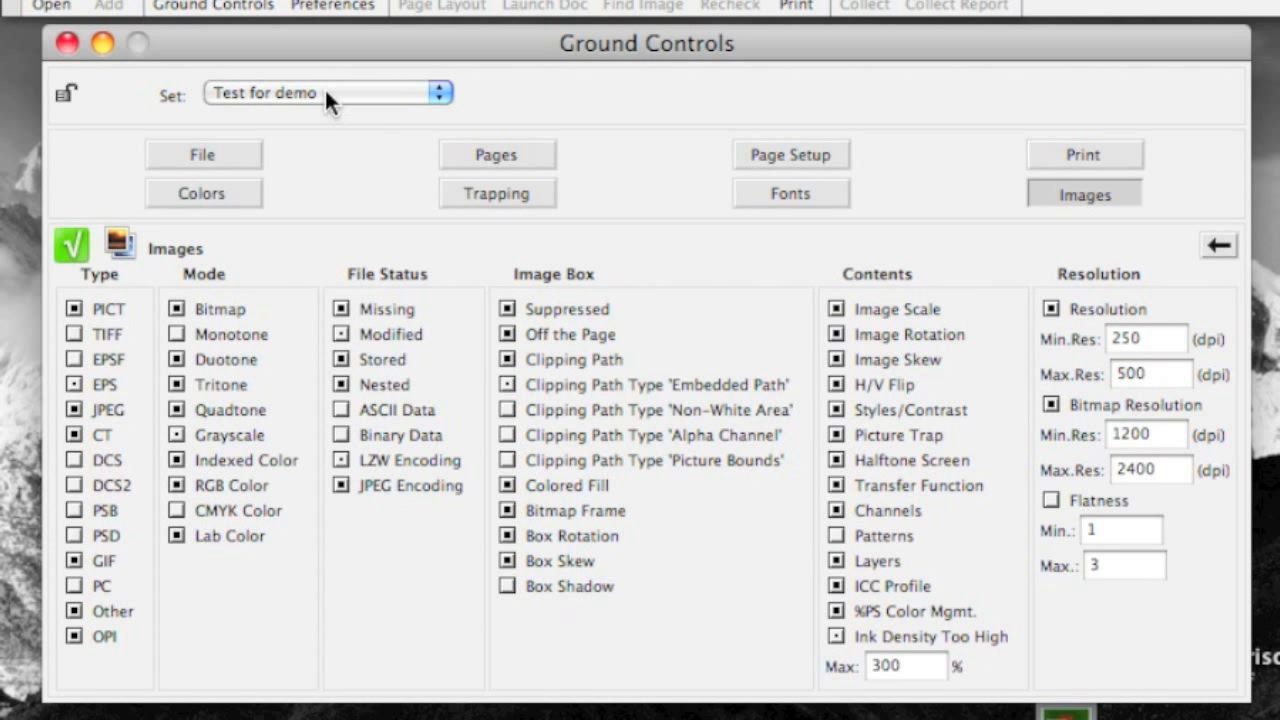
# - Turn off flagging of all ground controls in the Test for demo set
pyautogui.click(324, 87)
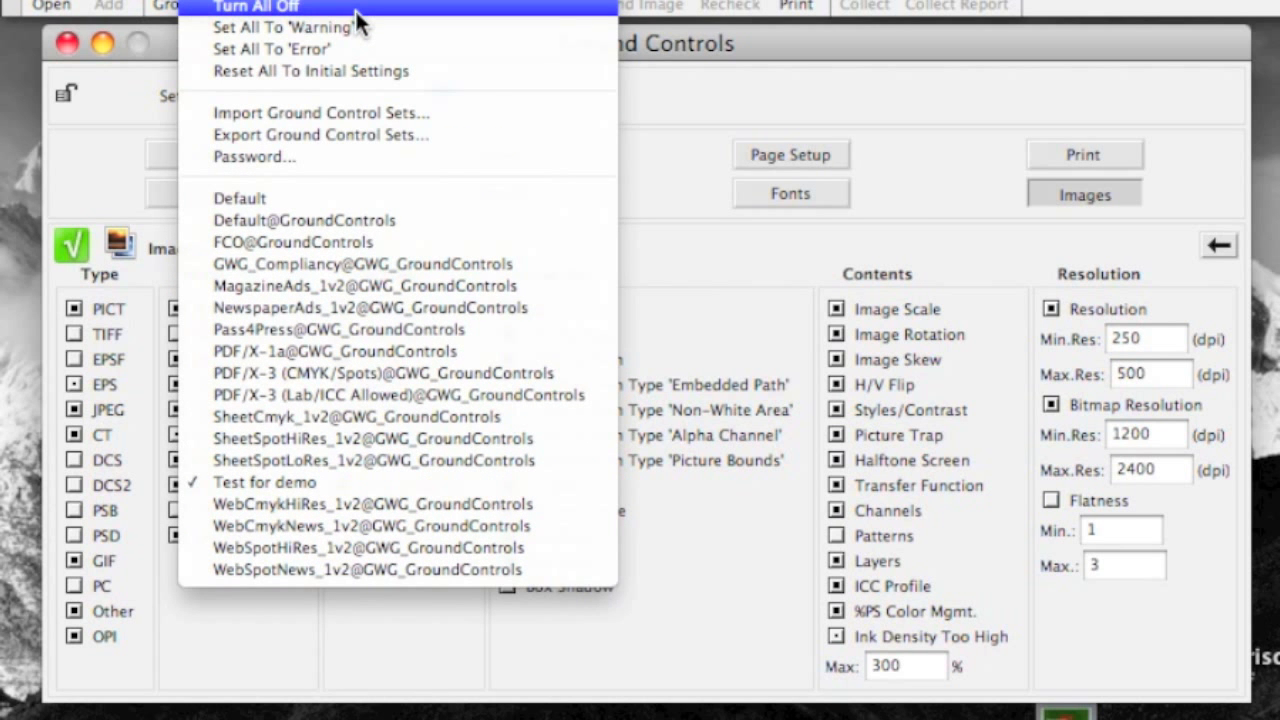
pyautogui.click(355, 9)
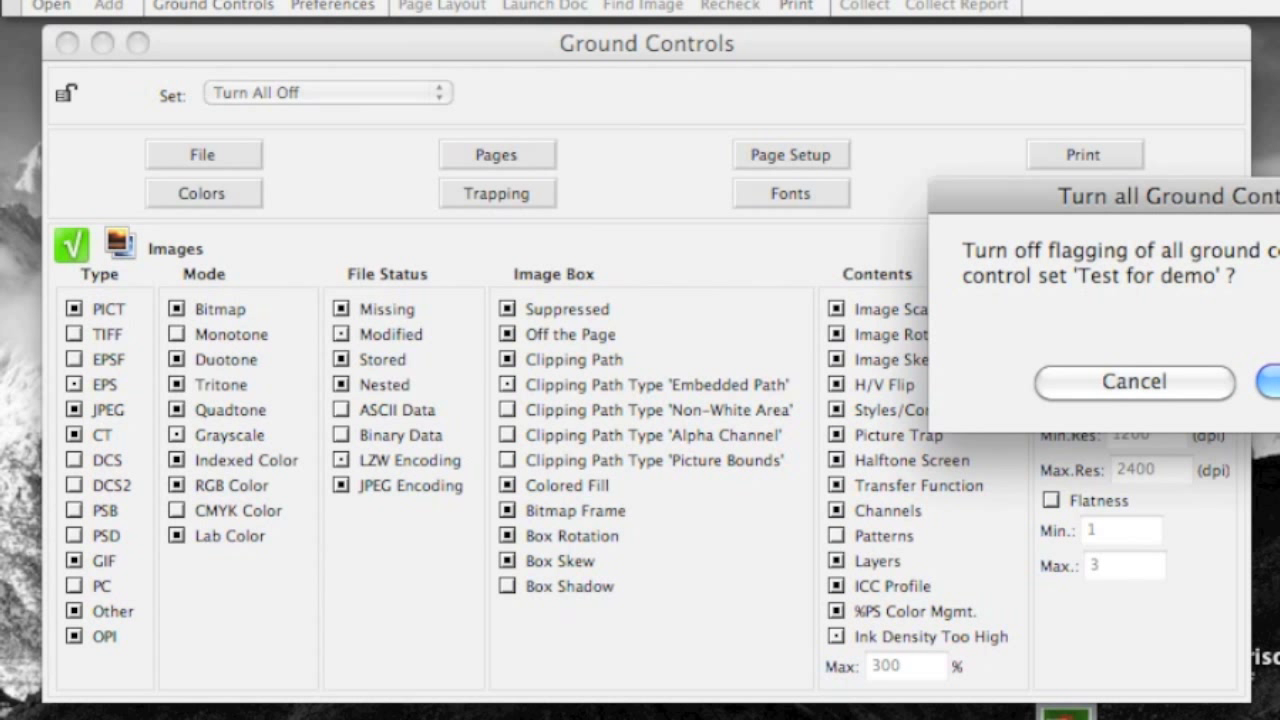
pyautogui.press('Return')
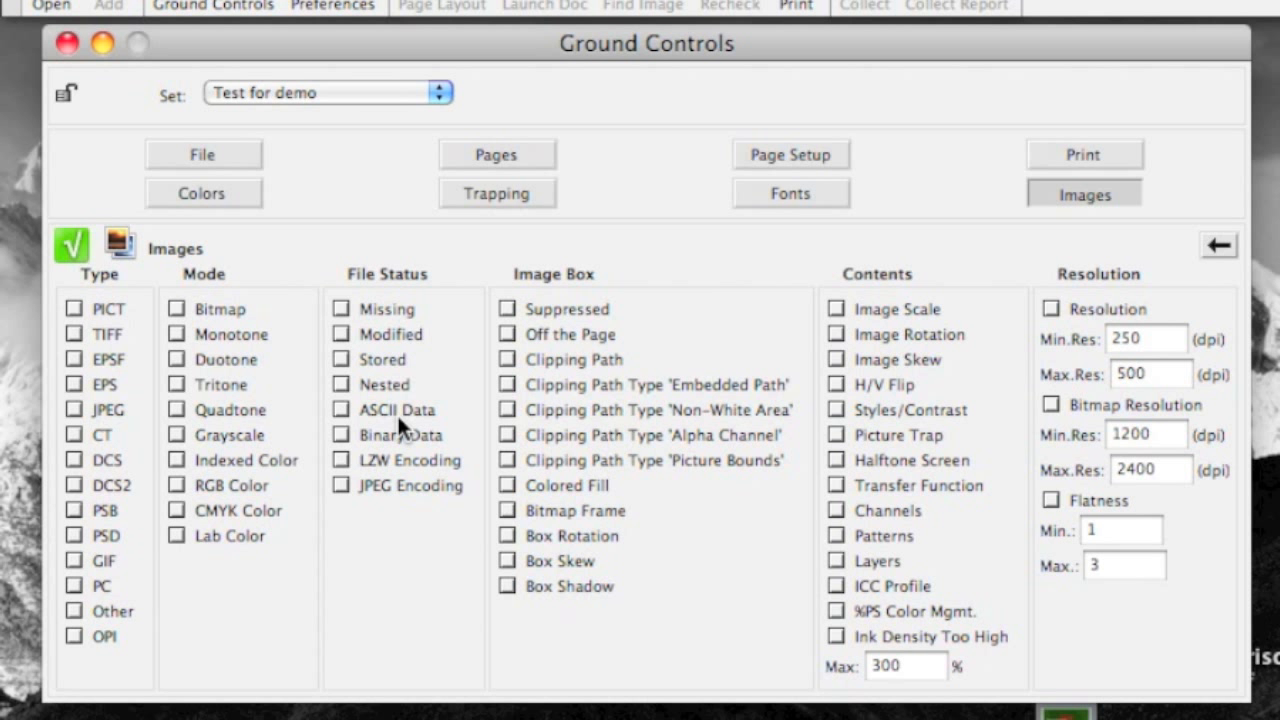
pyautogui.moveTo(397, 413)
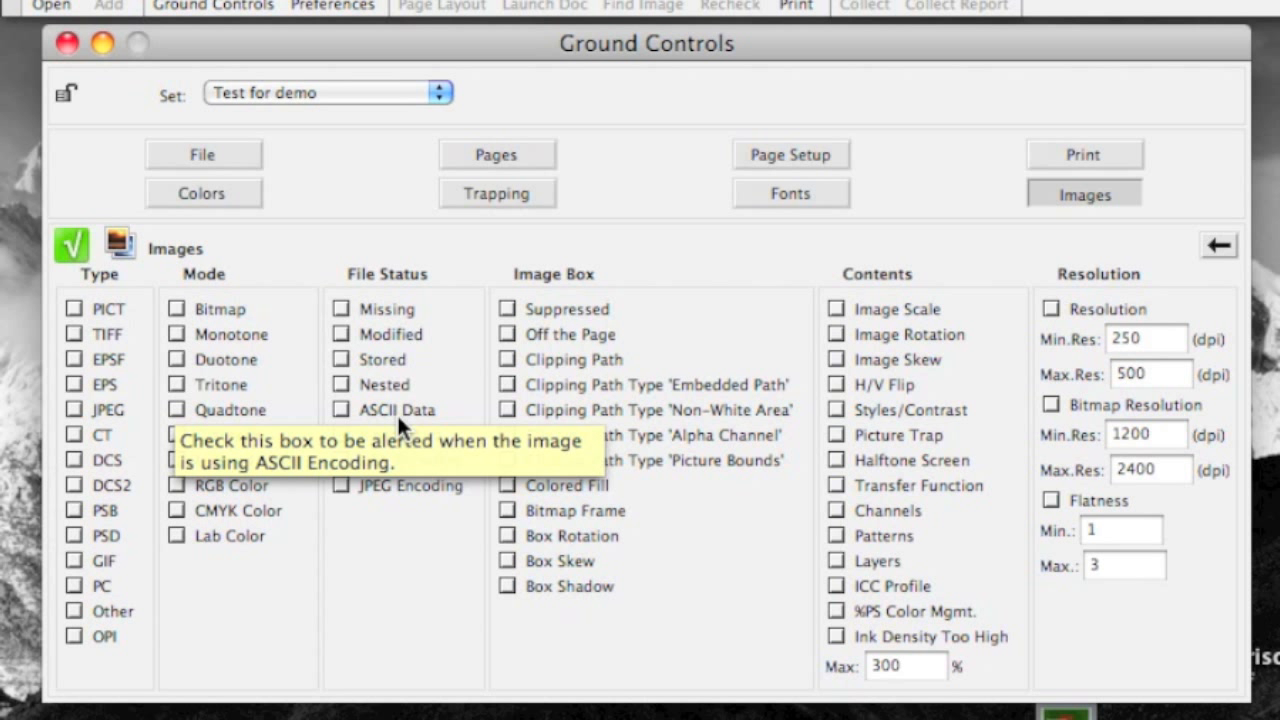
pyautogui.moveTo(177, 534)
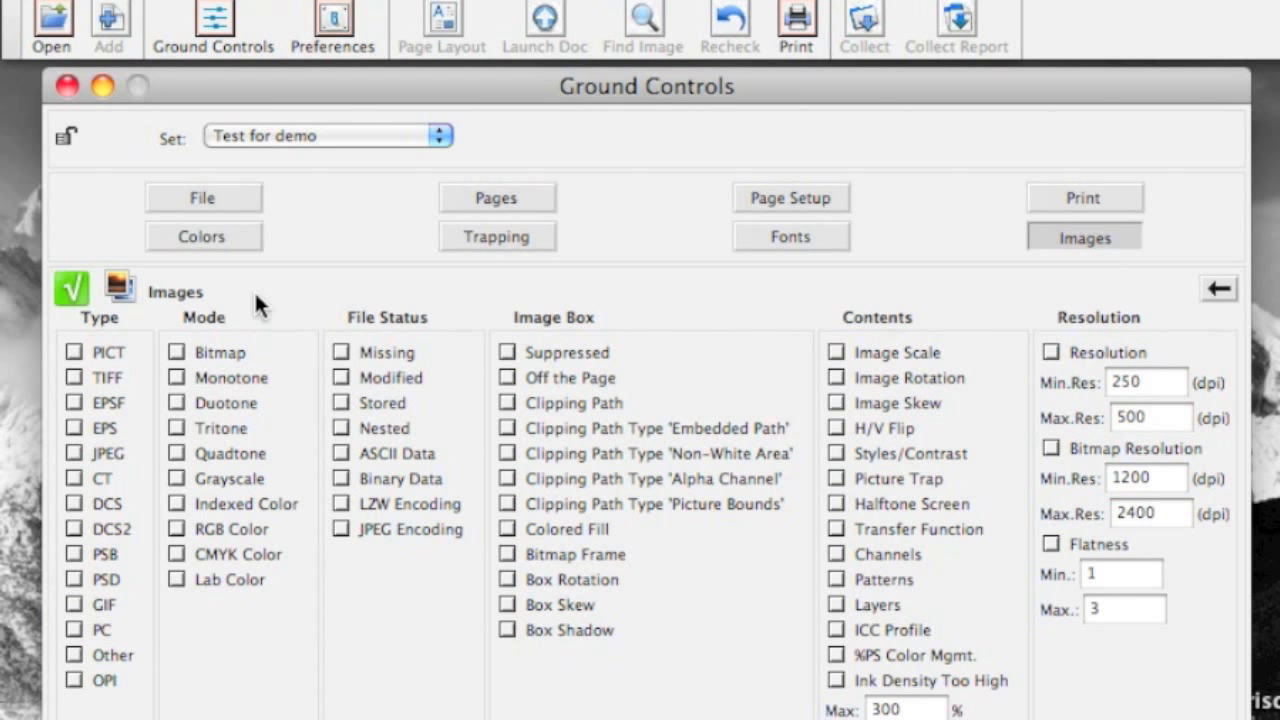
# - Enable the PICT, TIFF, Missing and ICC Profile image checks in the Test for demo set, and switch back to the Default set
pyautogui.click(285, 132)
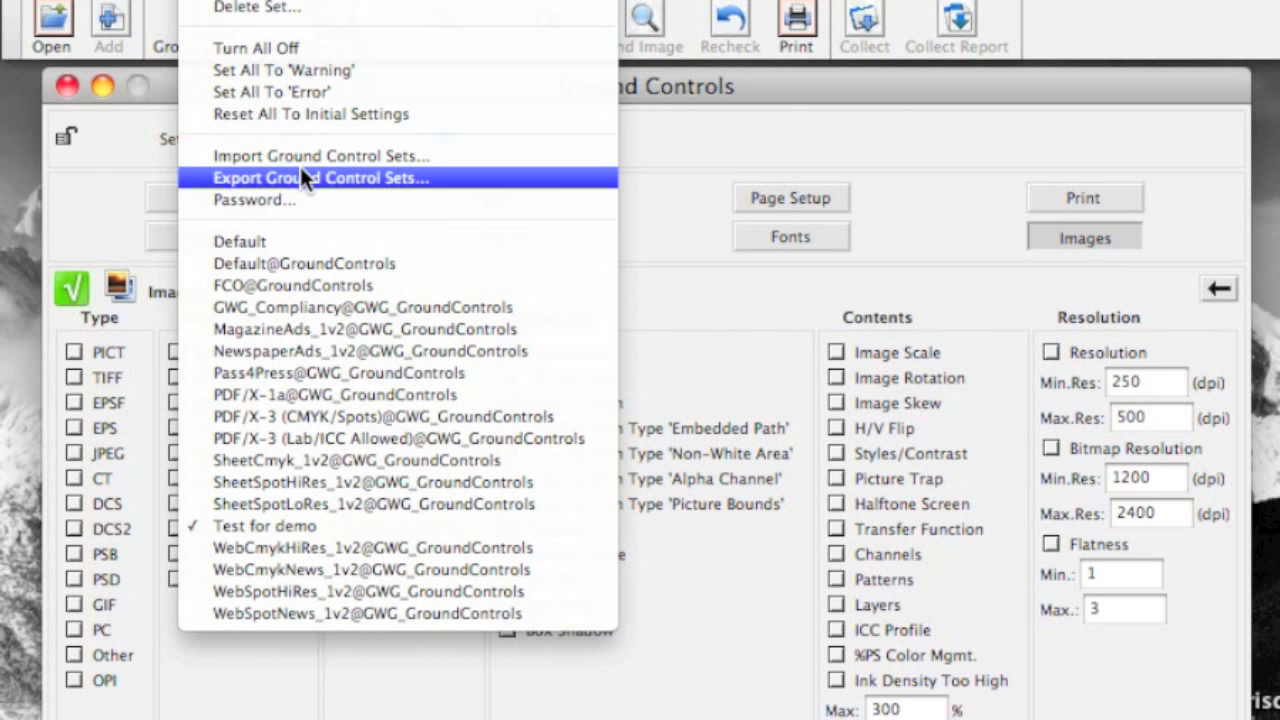
pyautogui.click(175, 687)
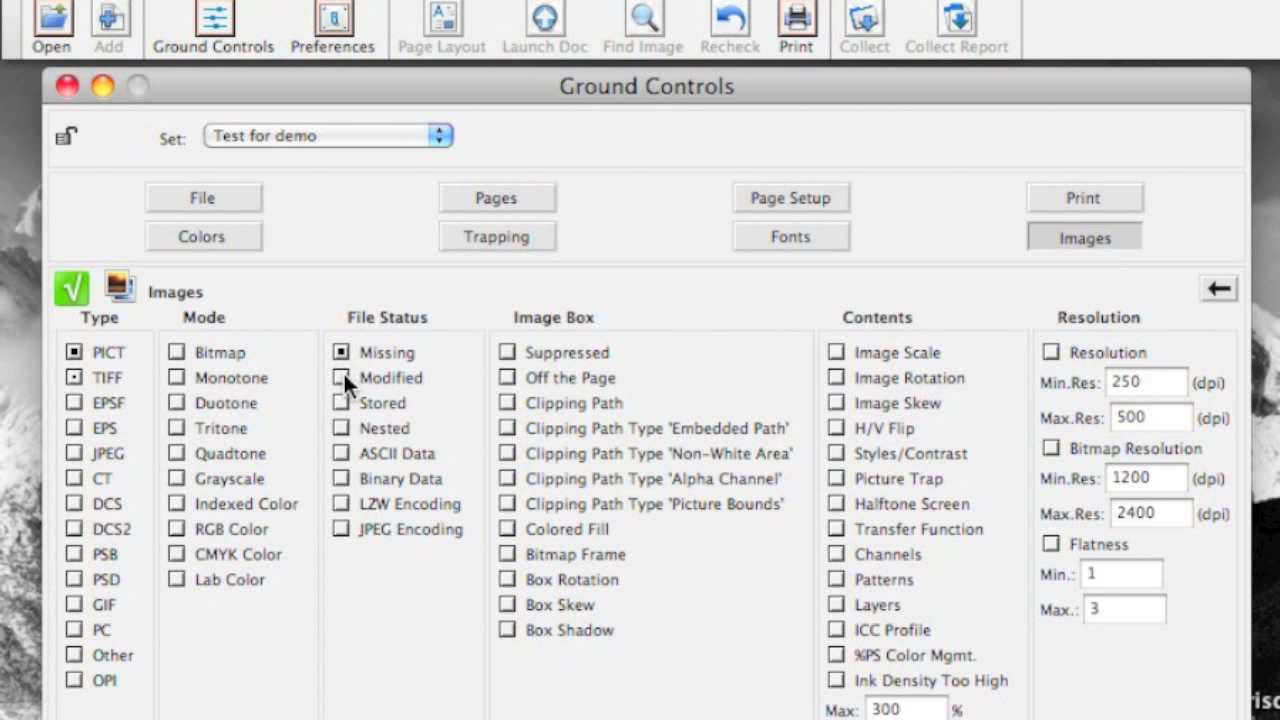
pyautogui.click(328, 135)
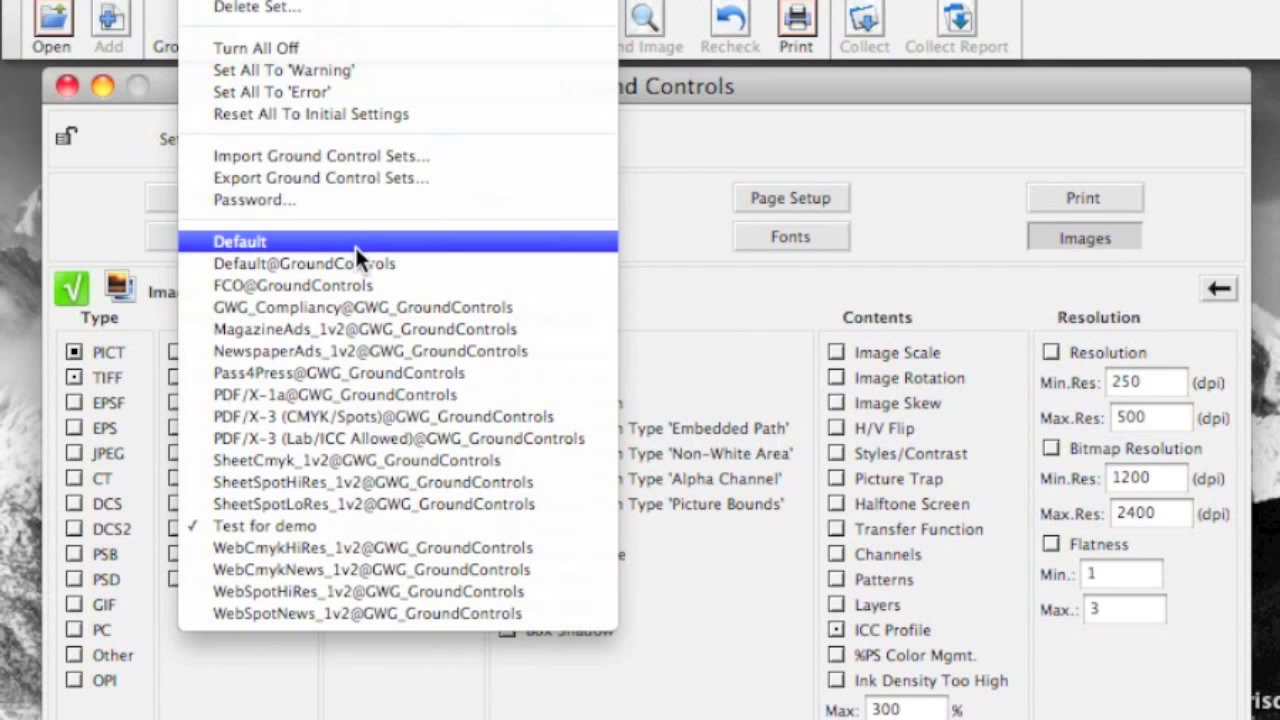
pyautogui.click(355, 245)
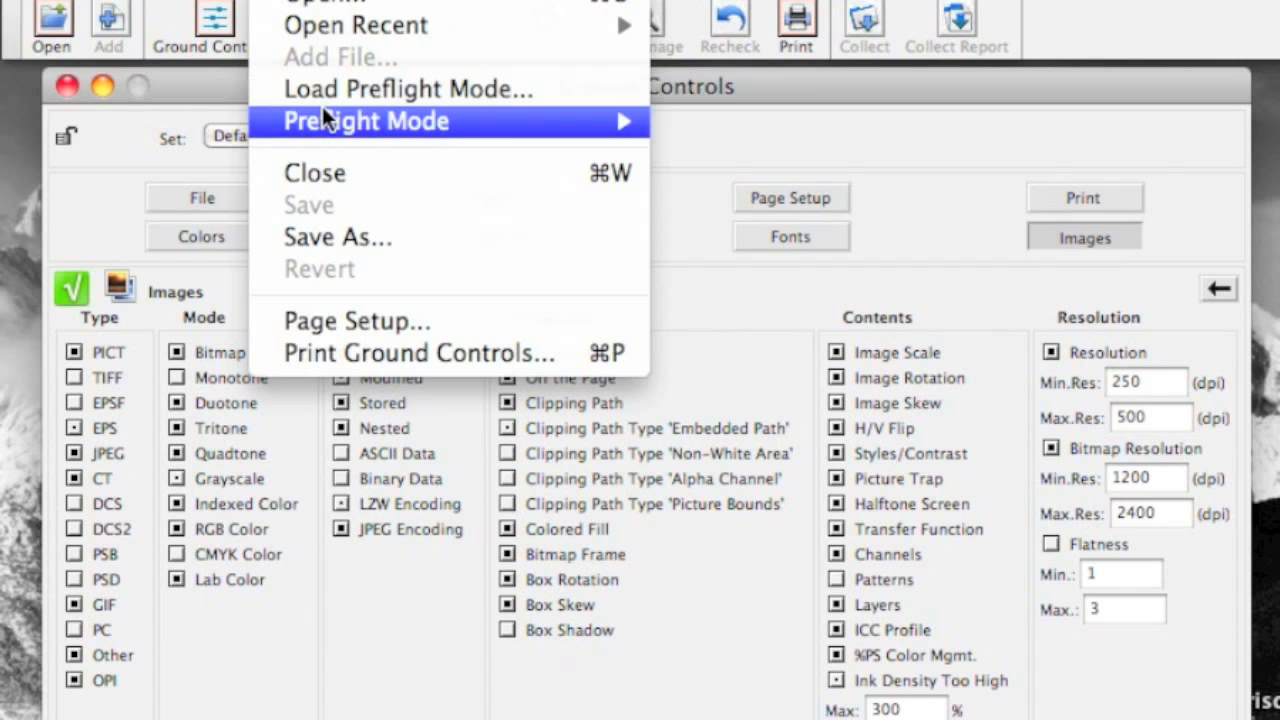
# - Switch the preflight mode to US PDF and accept the Auto Preflight Detection notice
pyautogui.moveTo(323, 113)
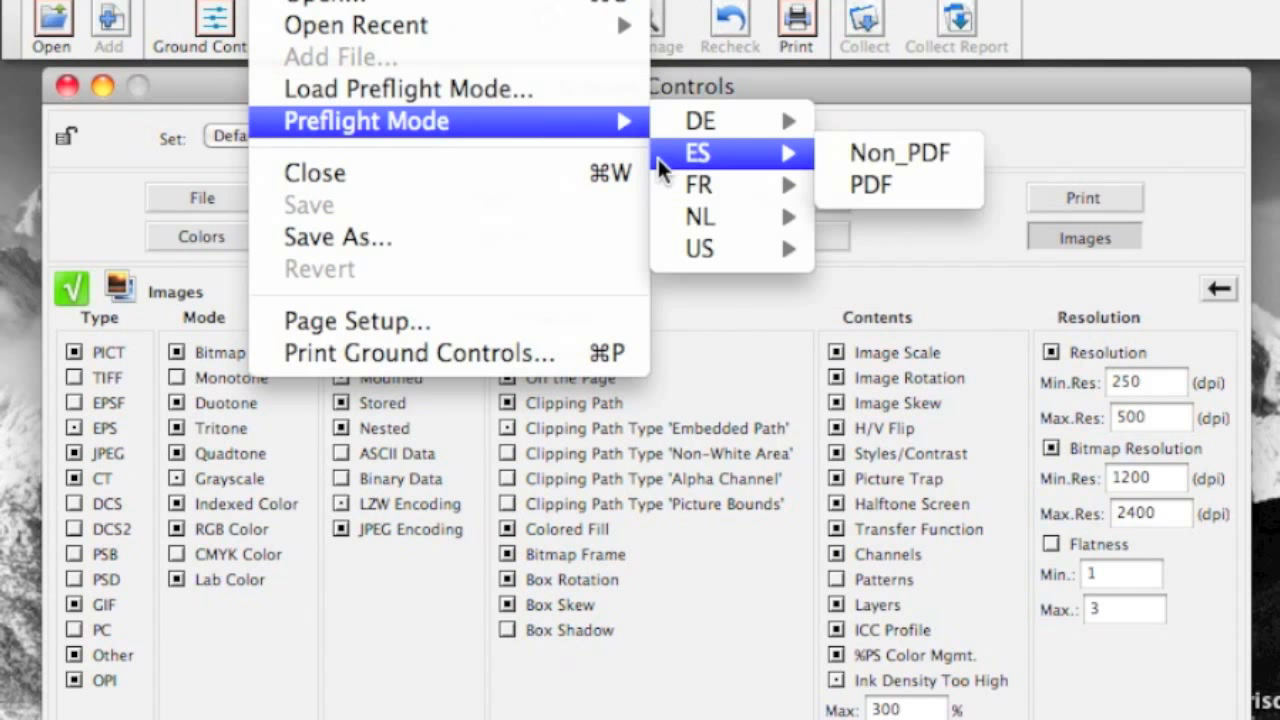
pyautogui.moveTo(716, 170)
pyautogui.moveTo(738, 244)
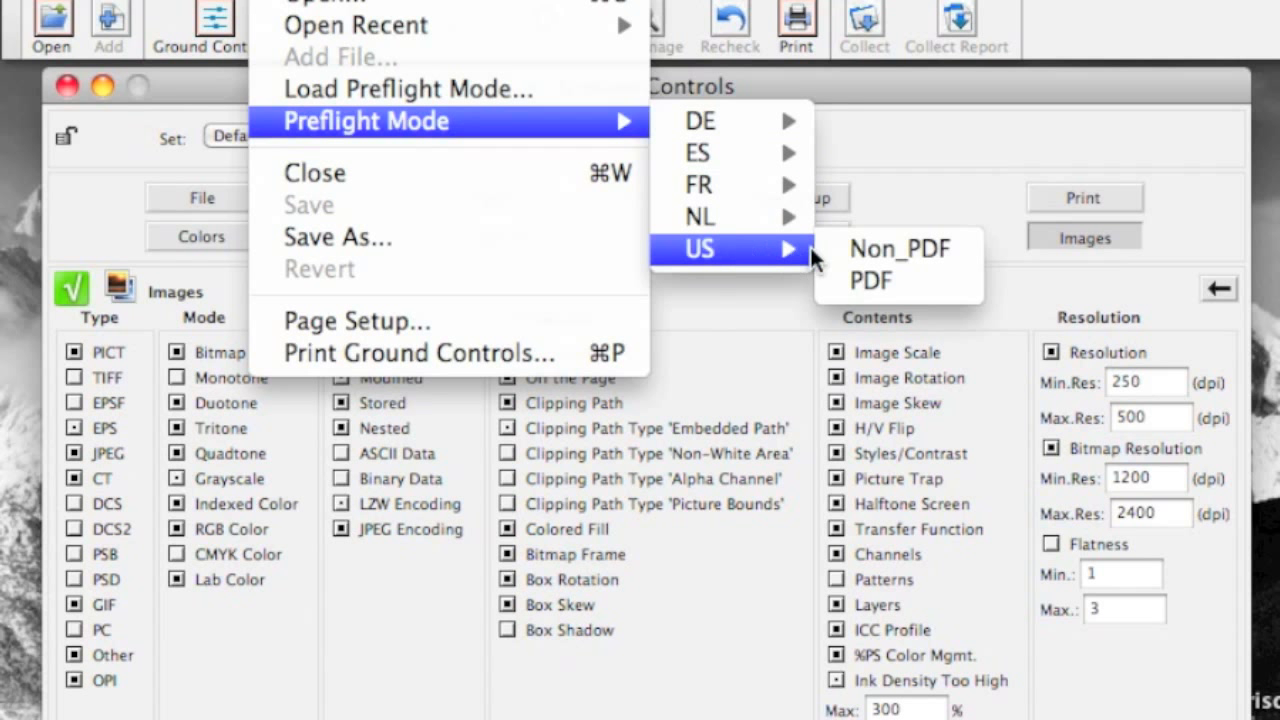
pyautogui.click(866, 280)
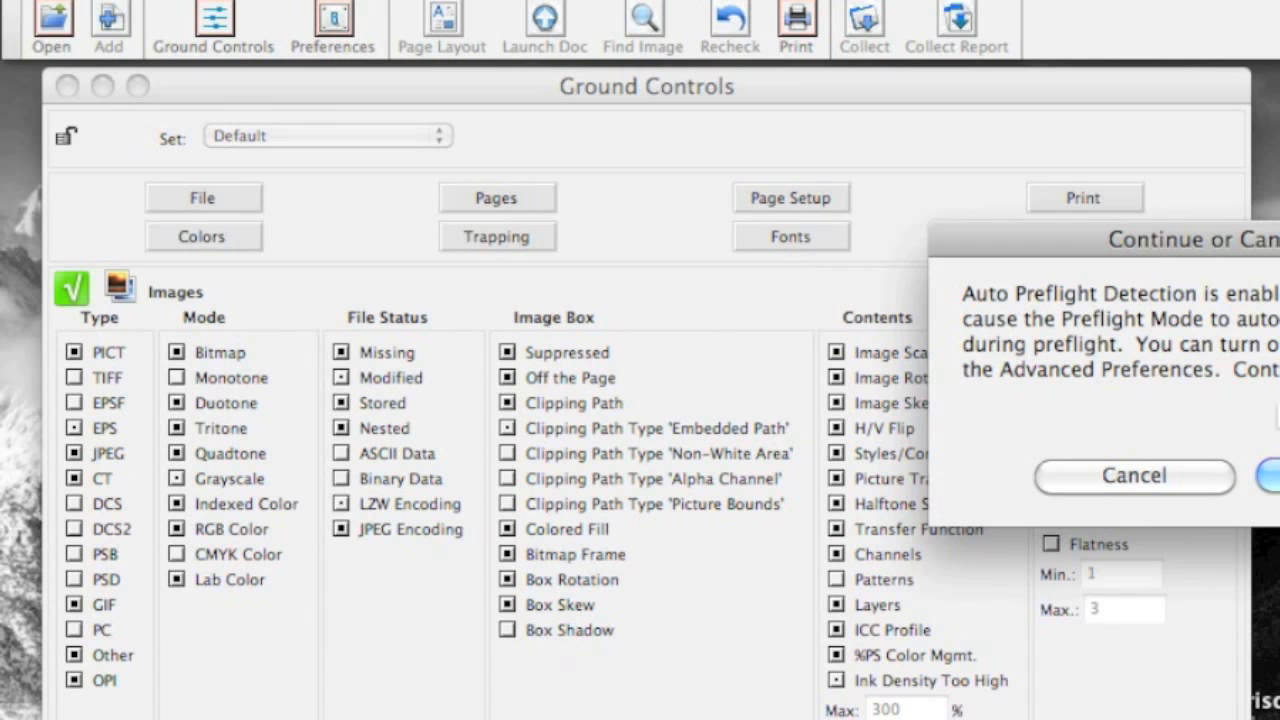
pyautogui.press('Return')
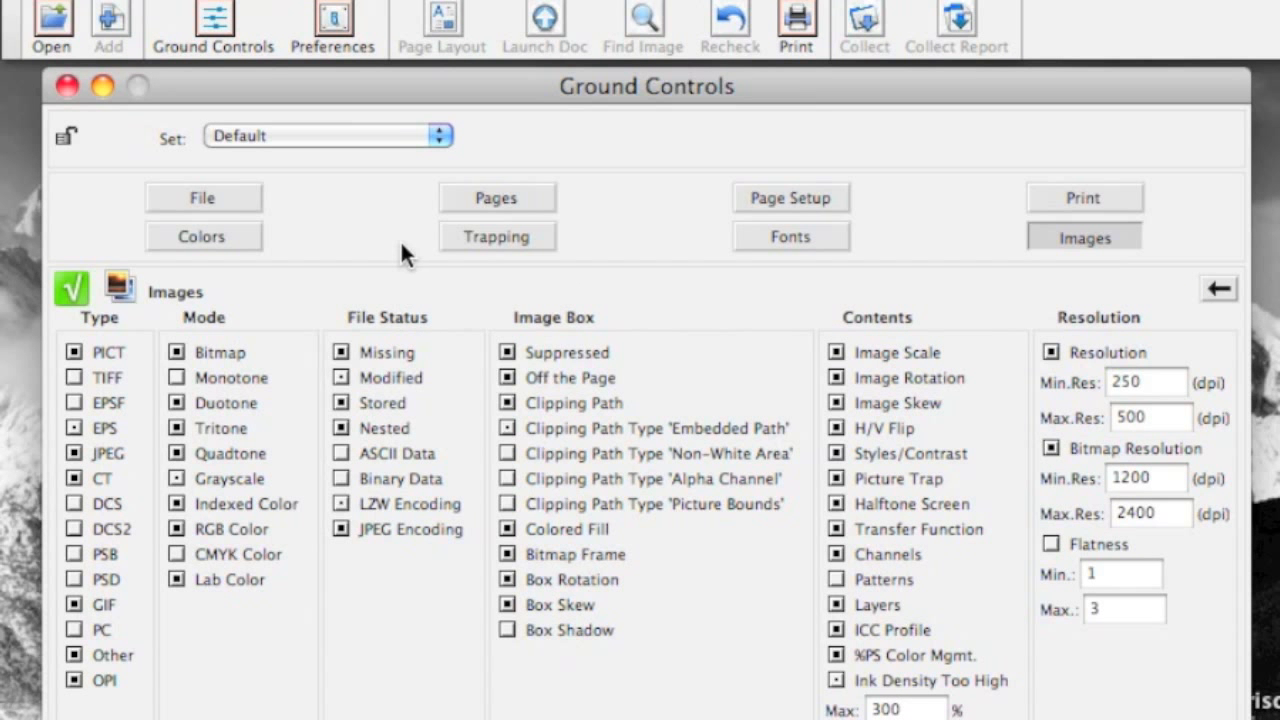
# - Close and reopen the Ground Controls for the PDF preflight mode, and move the window toward the screen's upper corner
pyautogui.press('super+w')
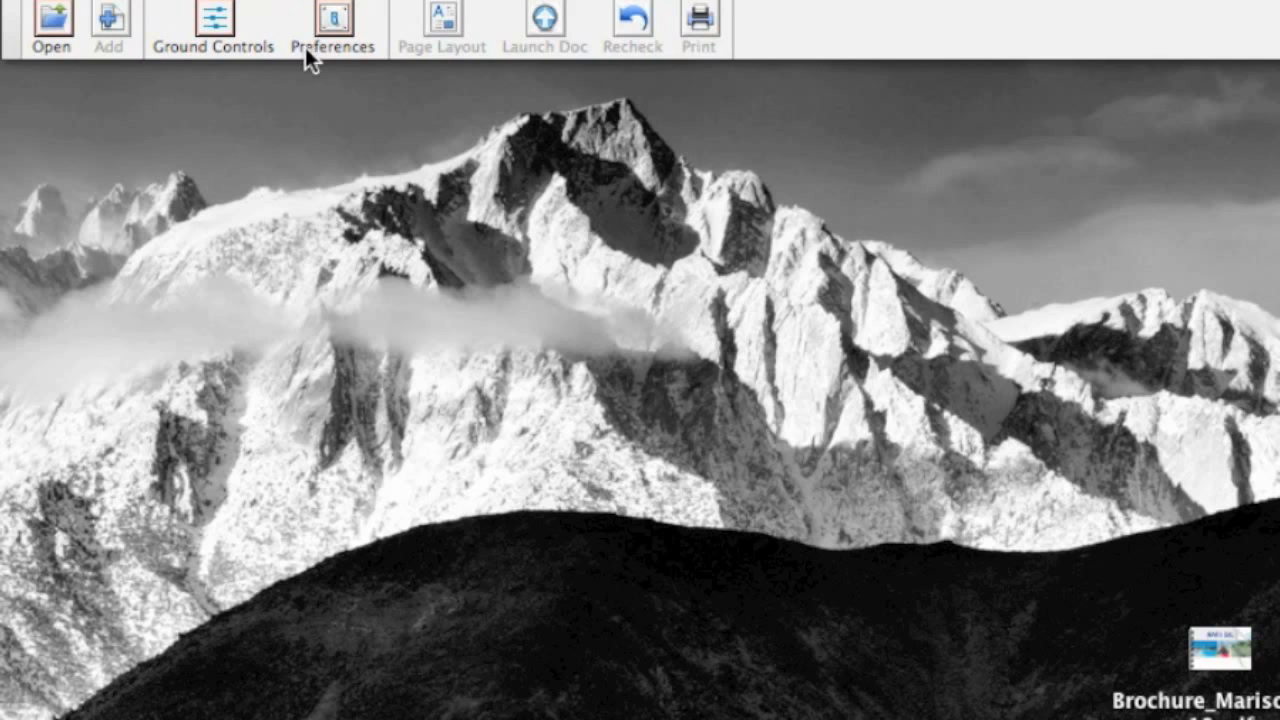
pyautogui.click(214, 24)
pyautogui.moveTo(408, 142); pyautogui.dragTo(264, 102)
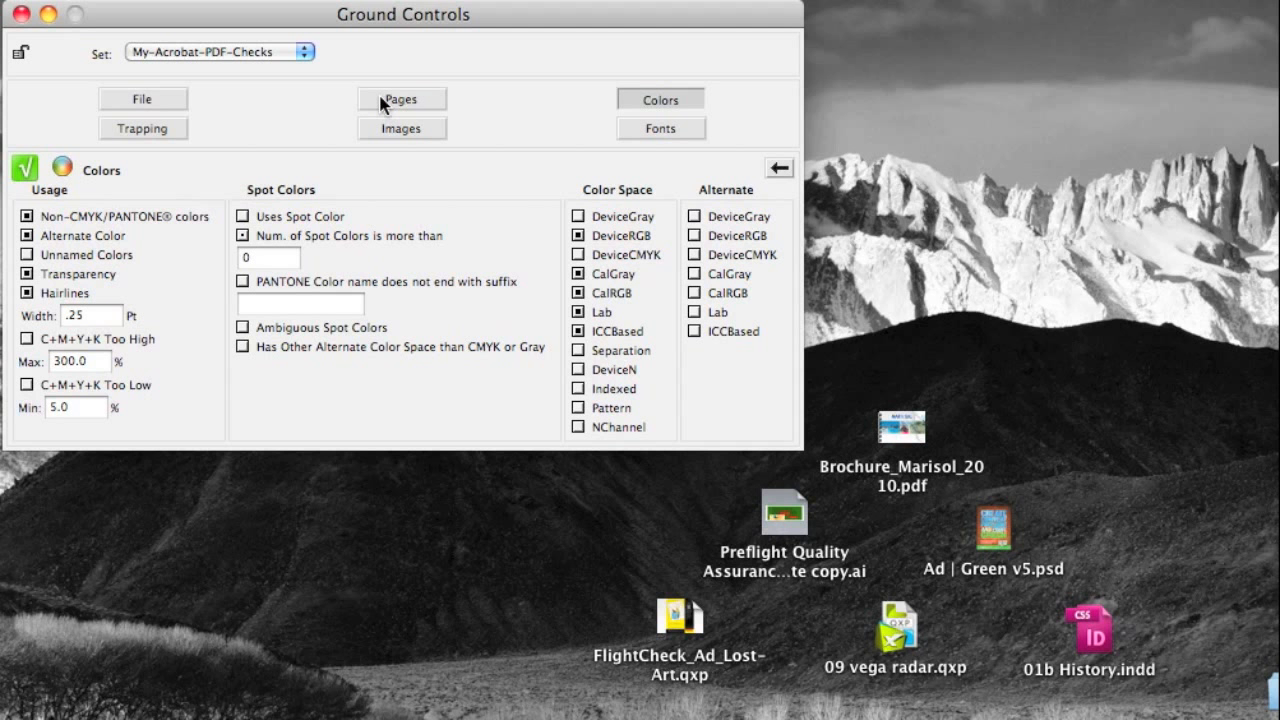
# - View the File checks of the My-Acrobat-PDF-Checks set, and switch the preflight mode to US Non-PDF, accepting the notice
pyautogui.click(155, 100)
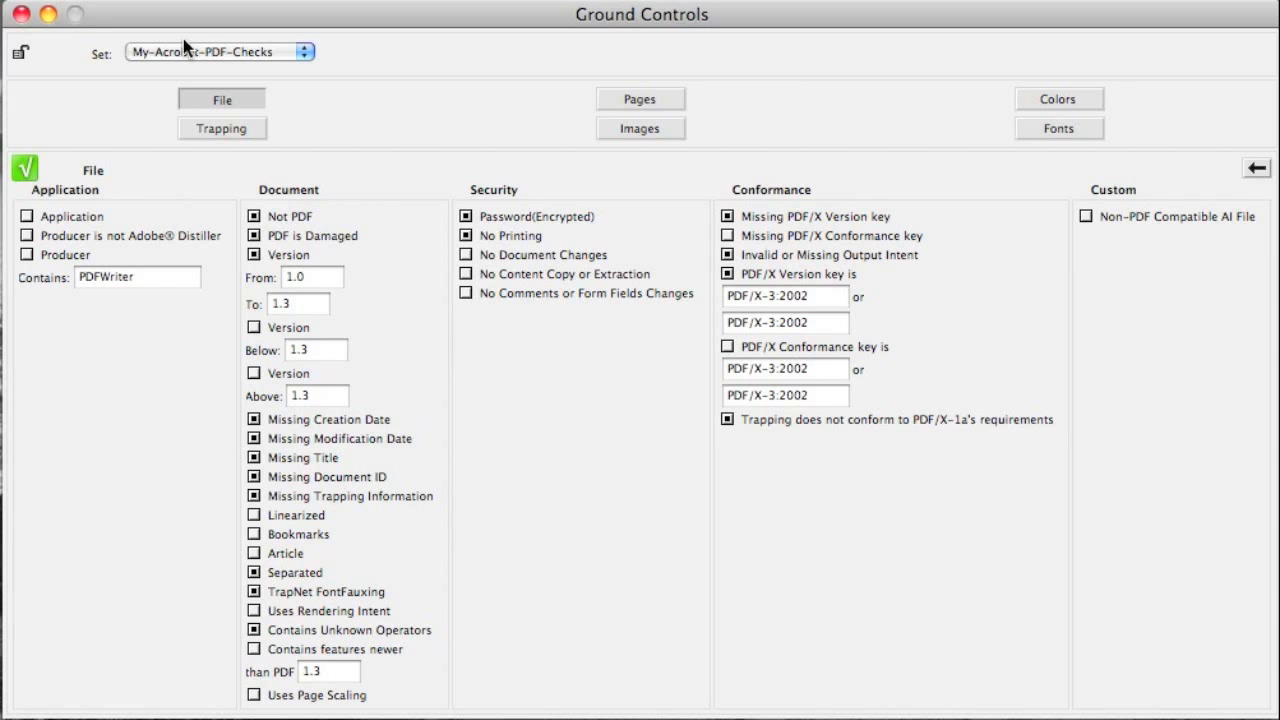
pyautogui.click(298, 1)
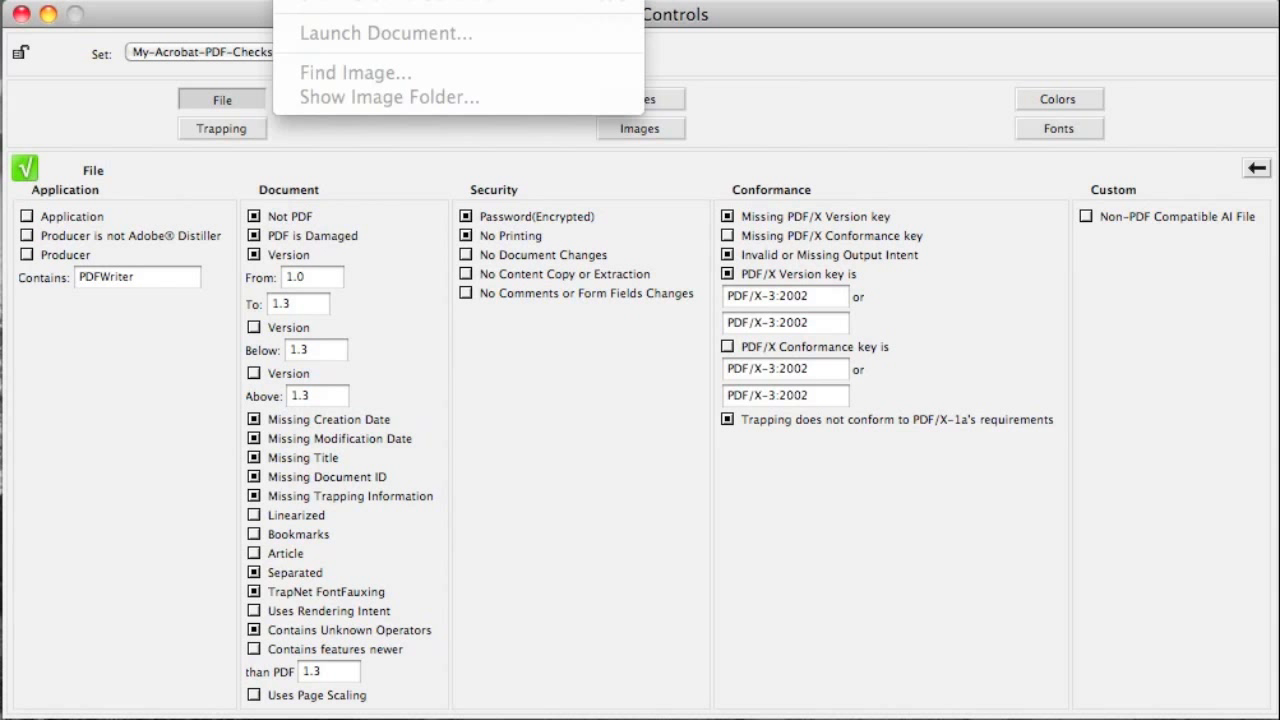
pyautogui.moveTo(418, 26)
pyautogui.moveTo(537, 123)
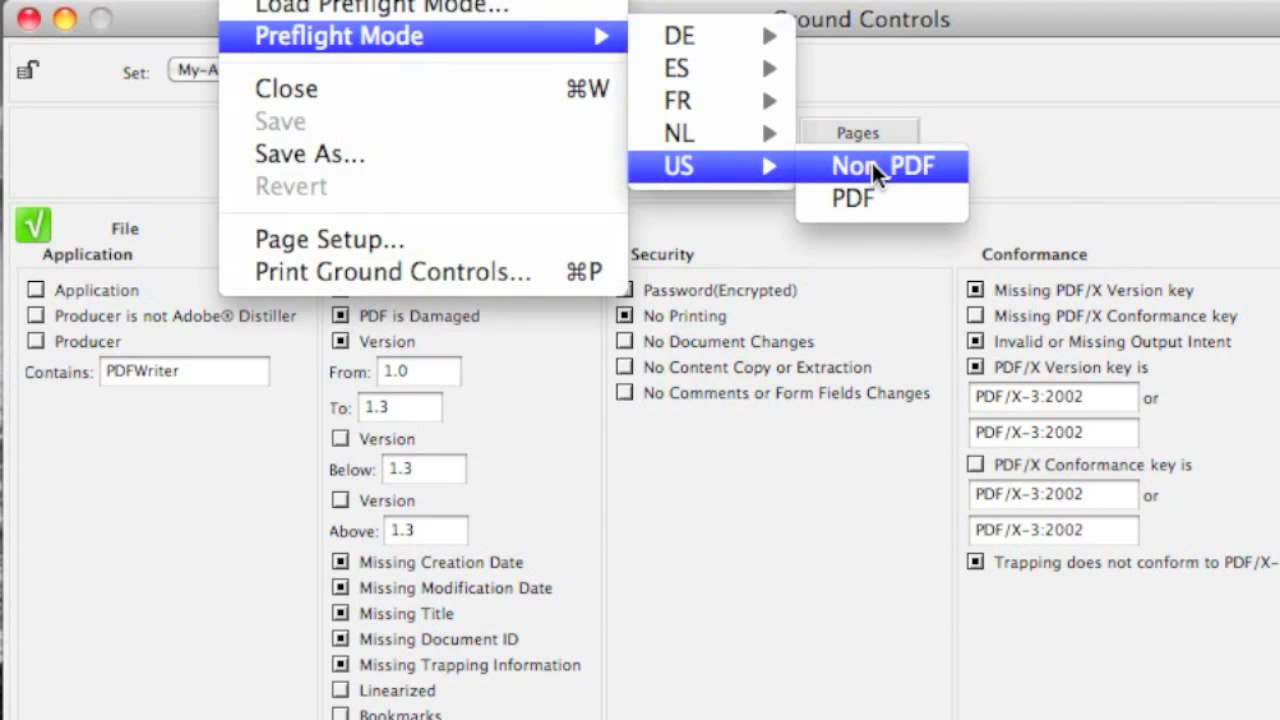
pyautogui.click(873, 165)
pyautogui.press('Return')
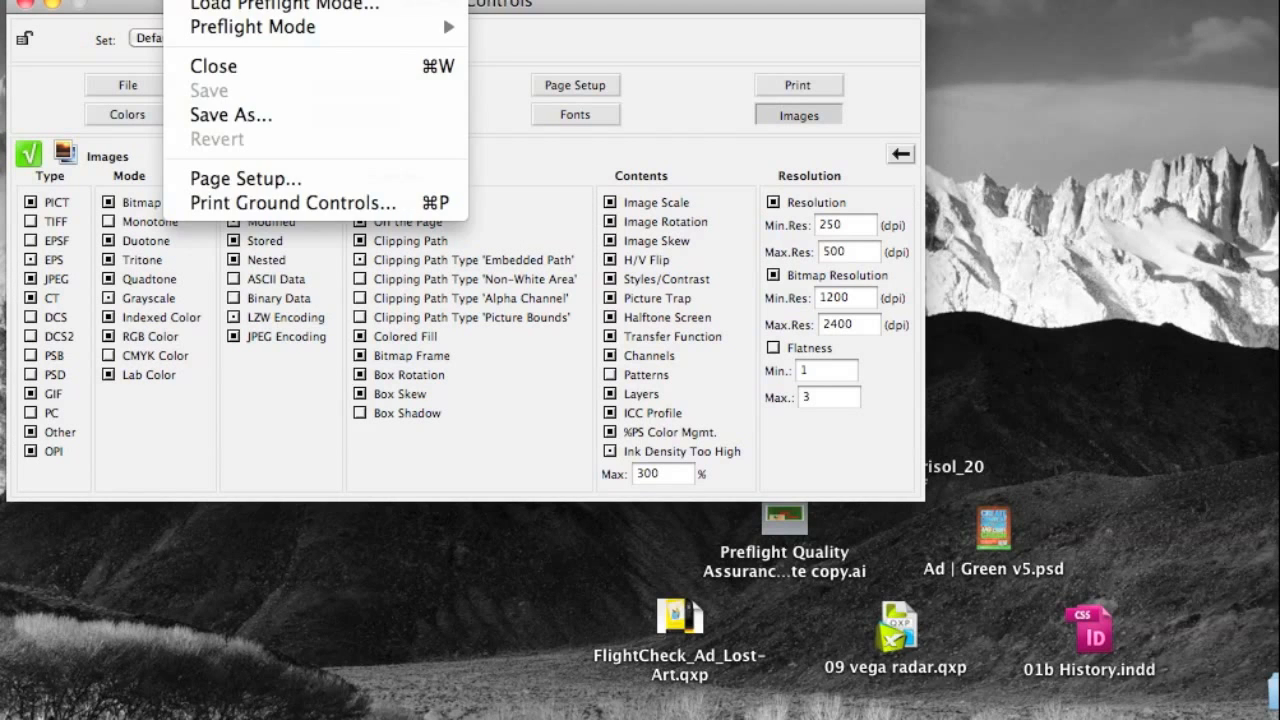
# - Review the Auto Preflight Detection setting in the Advanced preferences and accept the preferences without changes
pyautogui.click(120, 8)
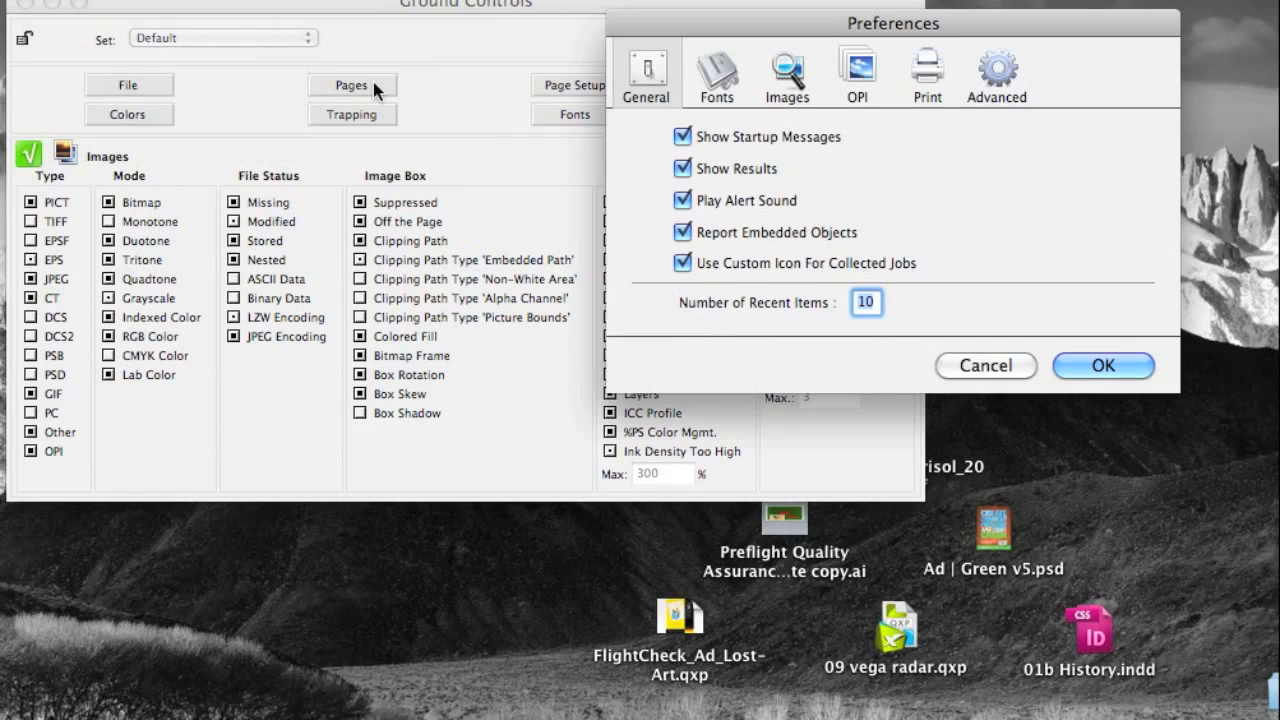
pyautogui.moveTo(293, 127); pyautogui.dragTo(176, 81)
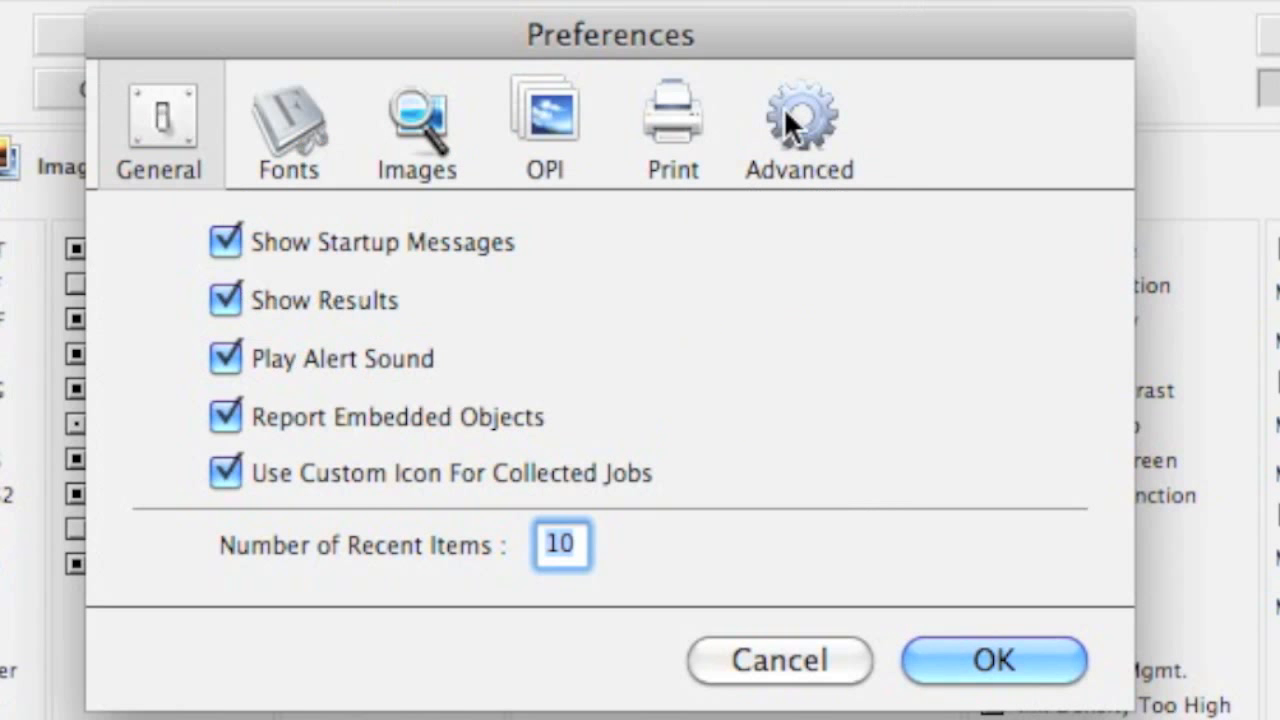
pyautogui.click(785, 107)
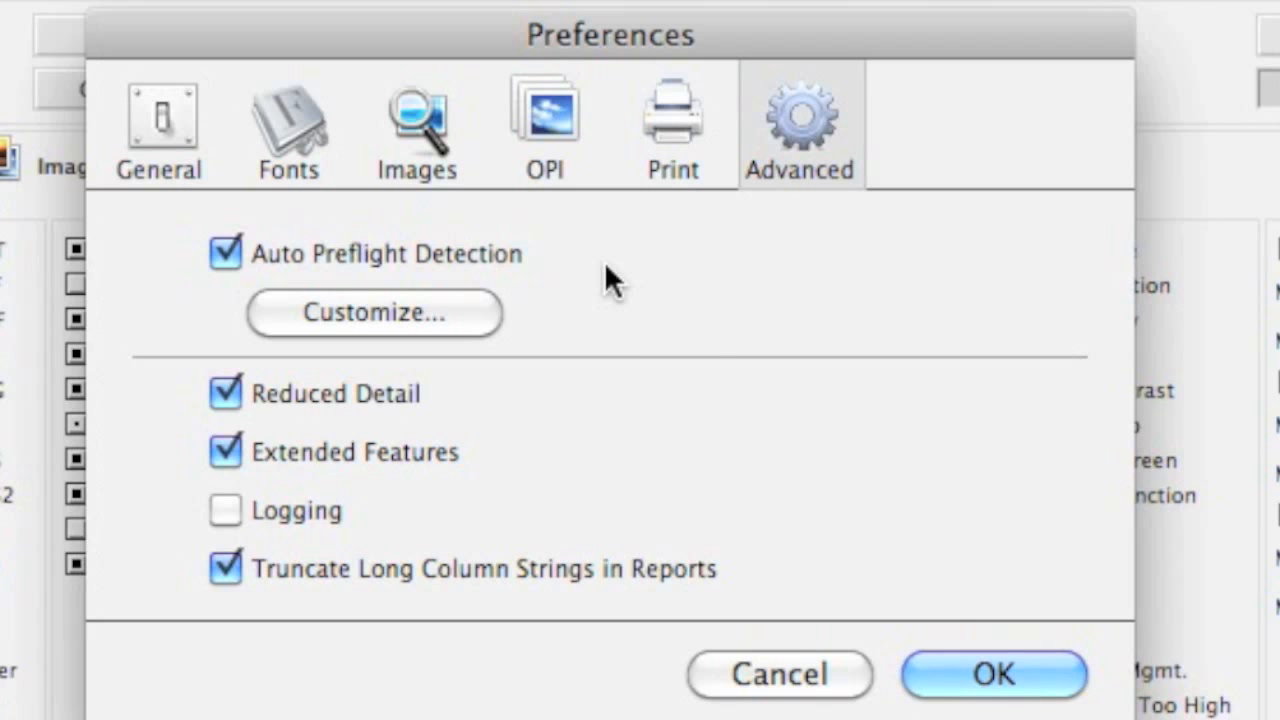
pyautogui.click(975, 650)
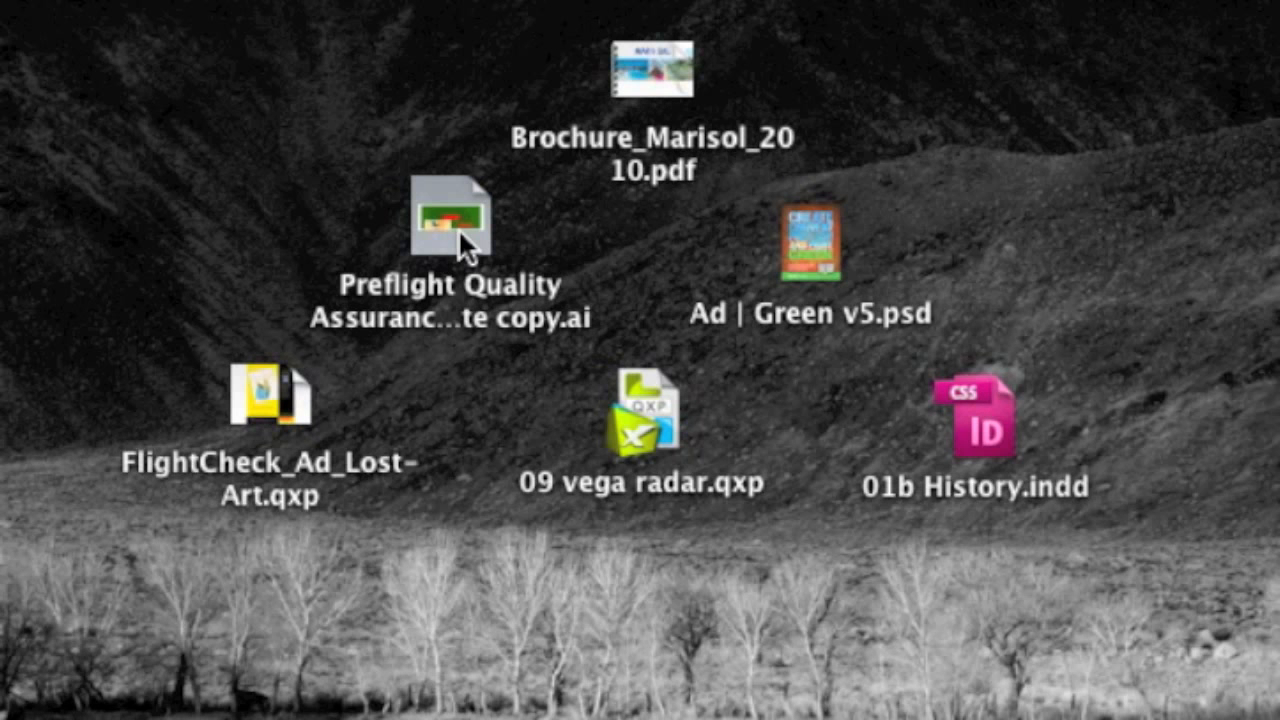
# - Preflight the InDesign file 01b History.indd from the desktop with FlightCheck
pyautogui.click(957, 410)
pyautogui.moveTo(957, 410); pyautogui.dragTo(900, 715)
pyautogui.moveTo(903, 698); pyautogui.dragTo(886, 666)
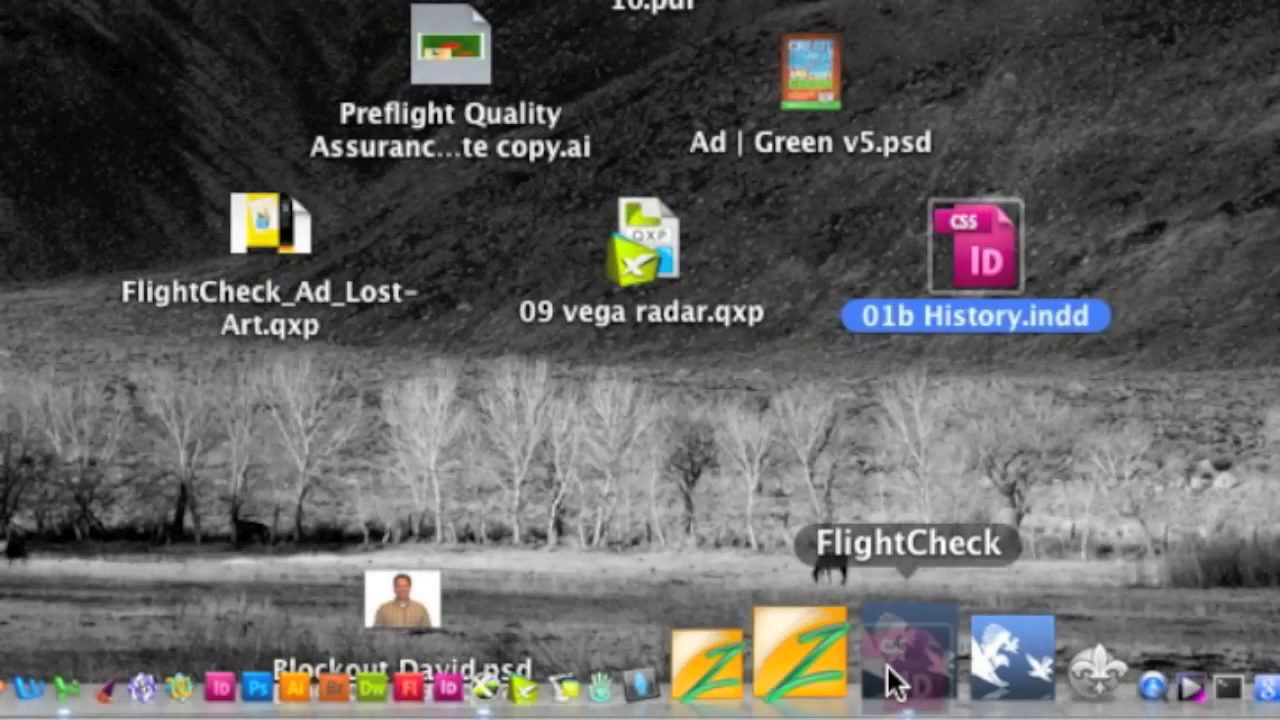
pyautogui.moveTo(889, 670); pyautogui.dragTo(889, 670)
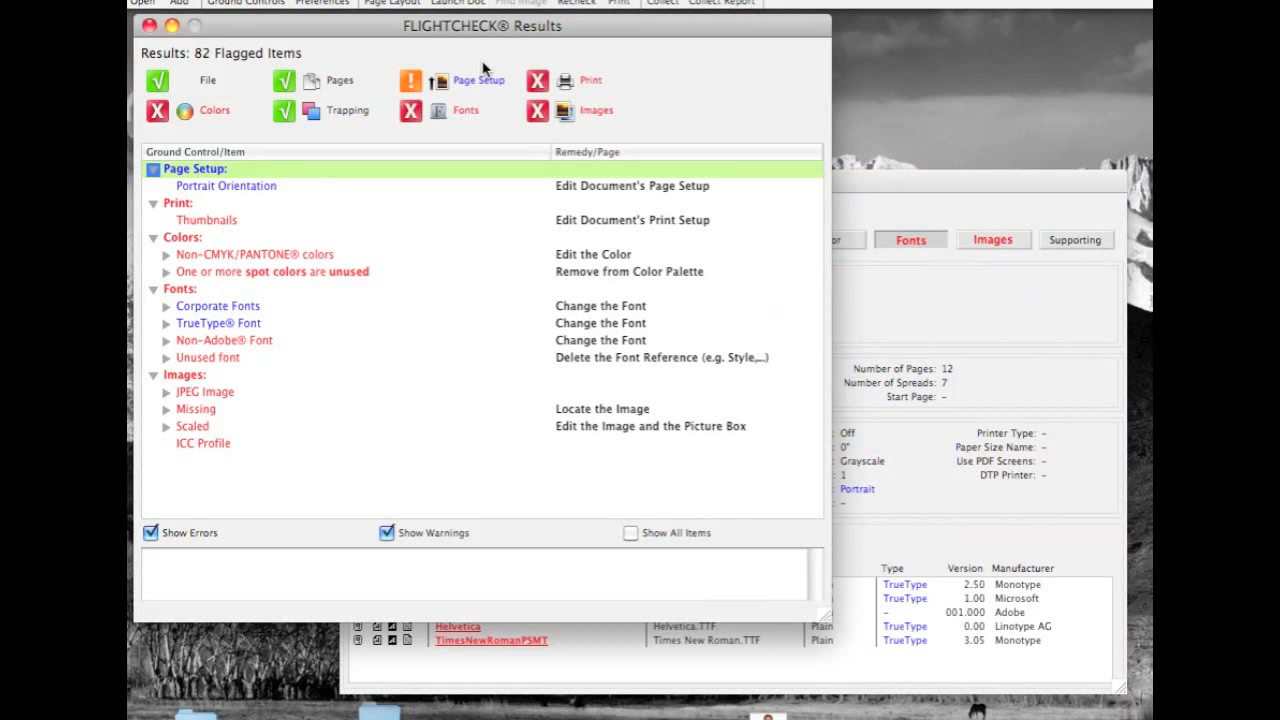
# - Bring the document and Results windows forward in turn, and inspect the TIFF Image and JPEG Image entries among all result items
pyautogui.click(890, 186)
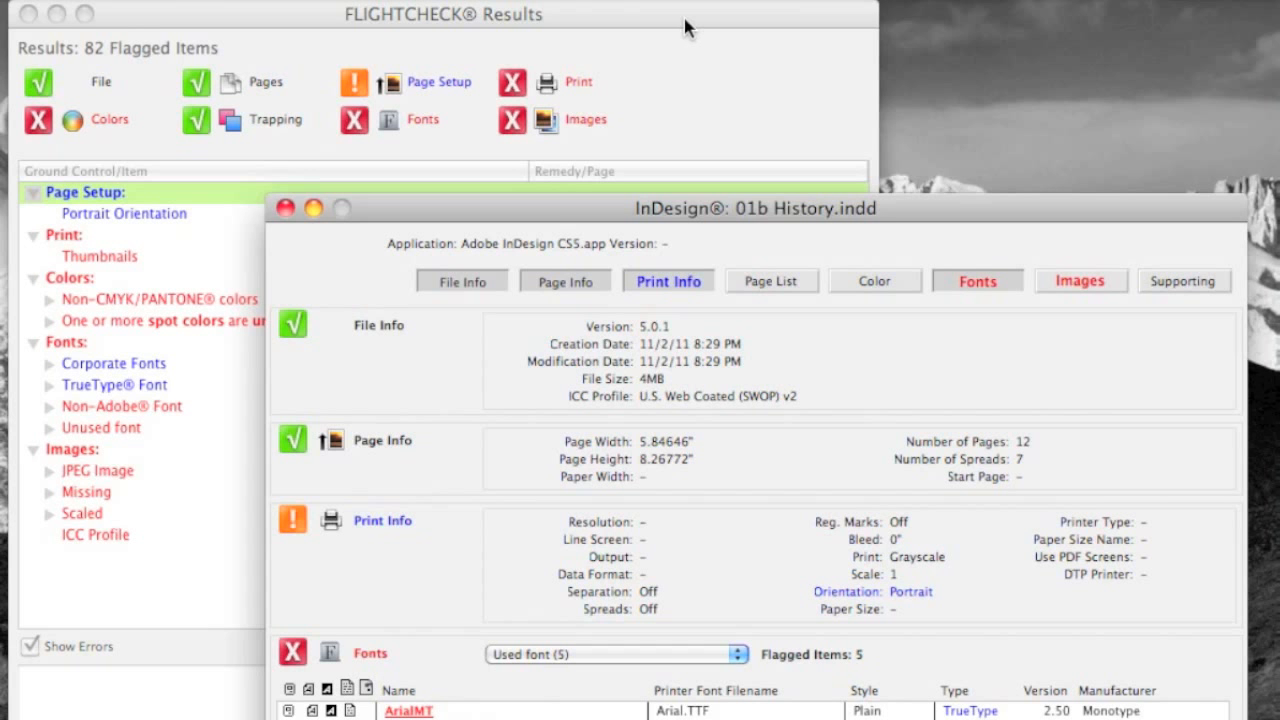
pyautogui.click(685, 28)
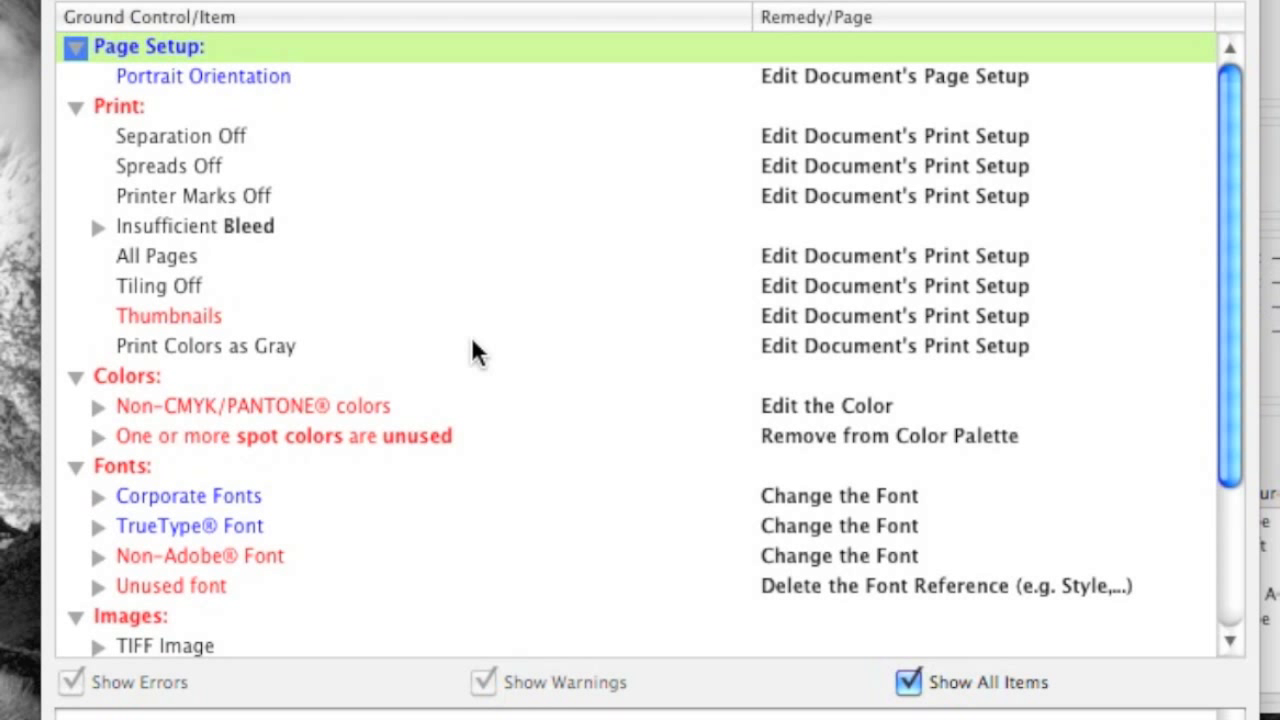
pyautogui.scroll(-5, 478, 352)
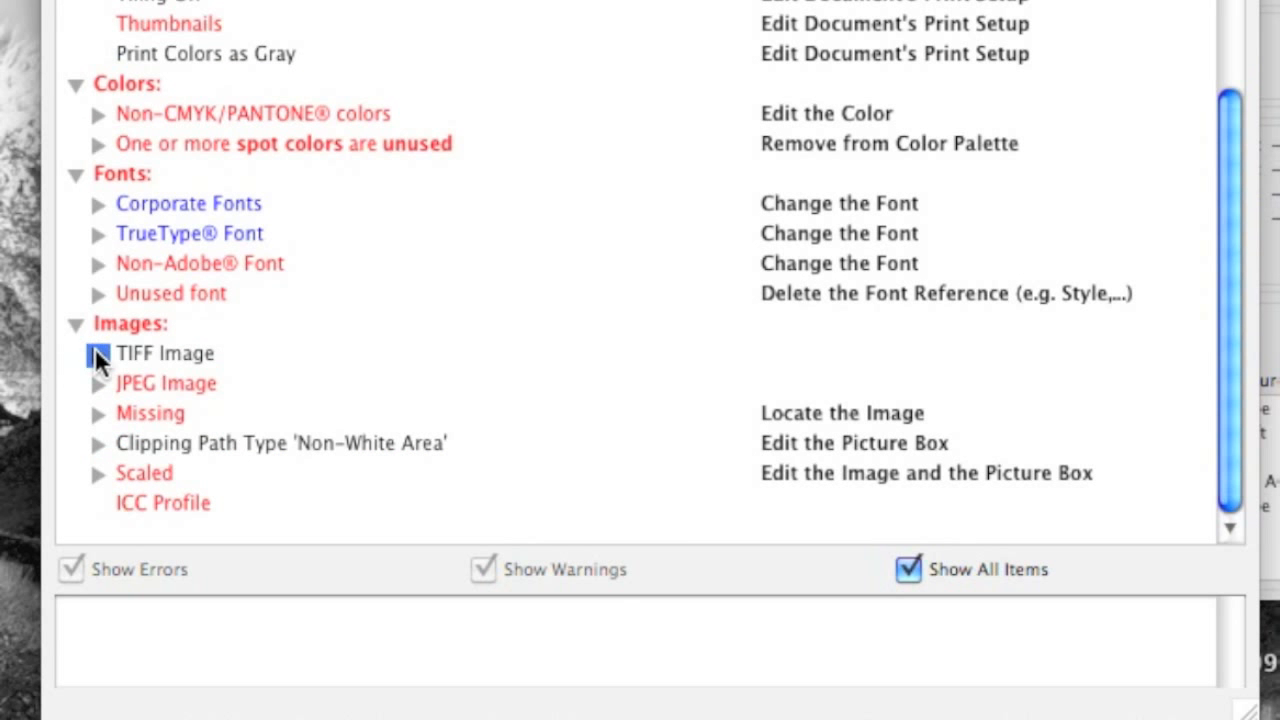
pyautogui.click(97, 352)
pyautogui.click(95, 350)
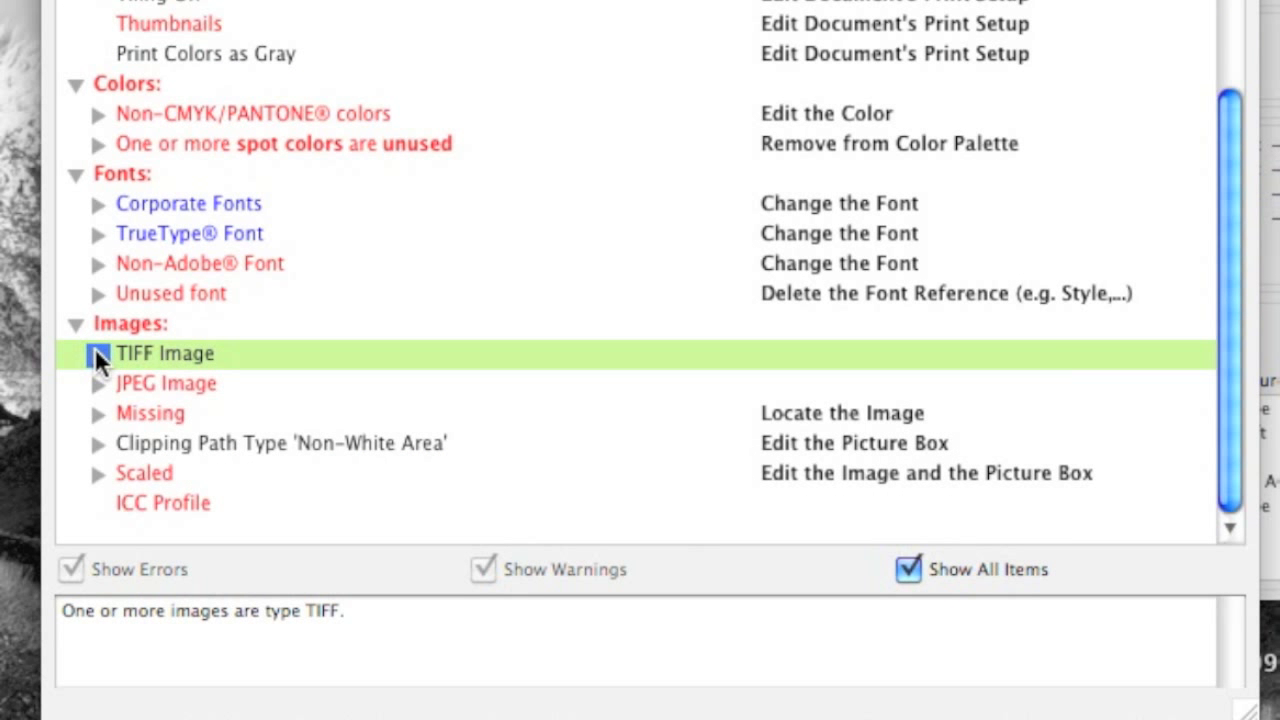
pyautogui.click(88, 386)
pyautogui.click(88, 386)
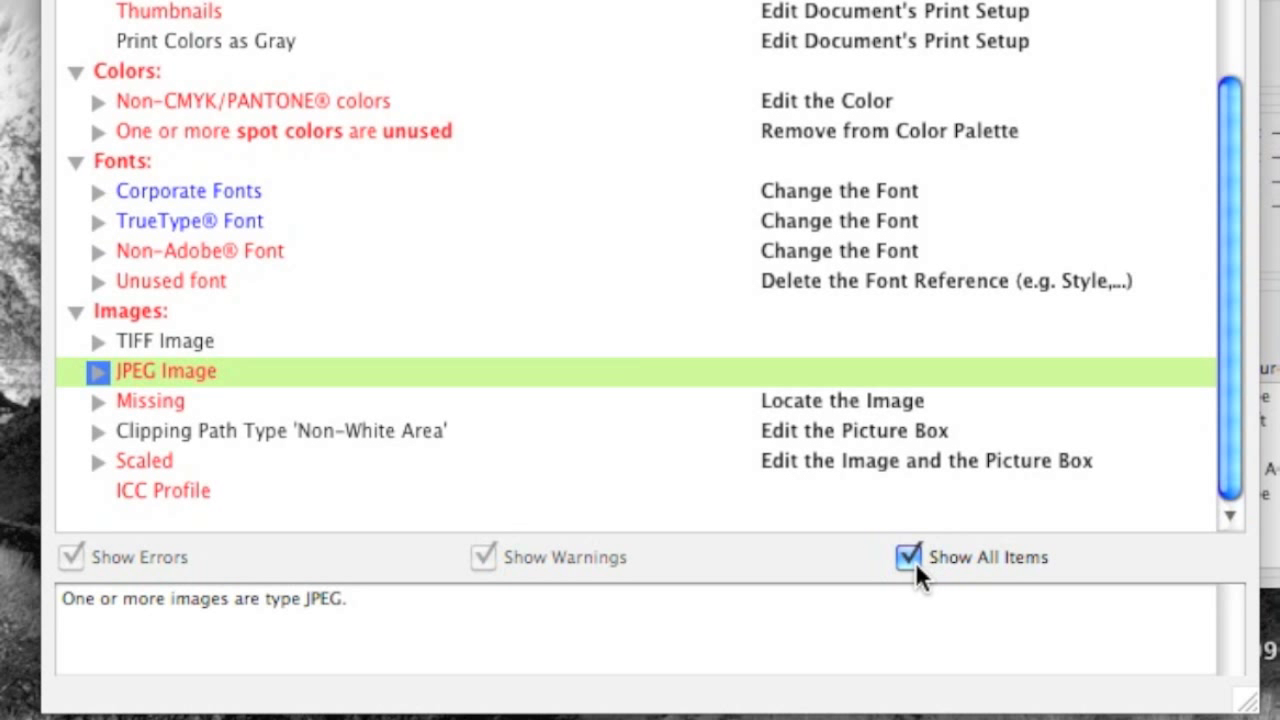
# - Limit the Results list to errors and warnings, and review the fonts listed under Corporate Fonts
pyautogui.click(911, 558)
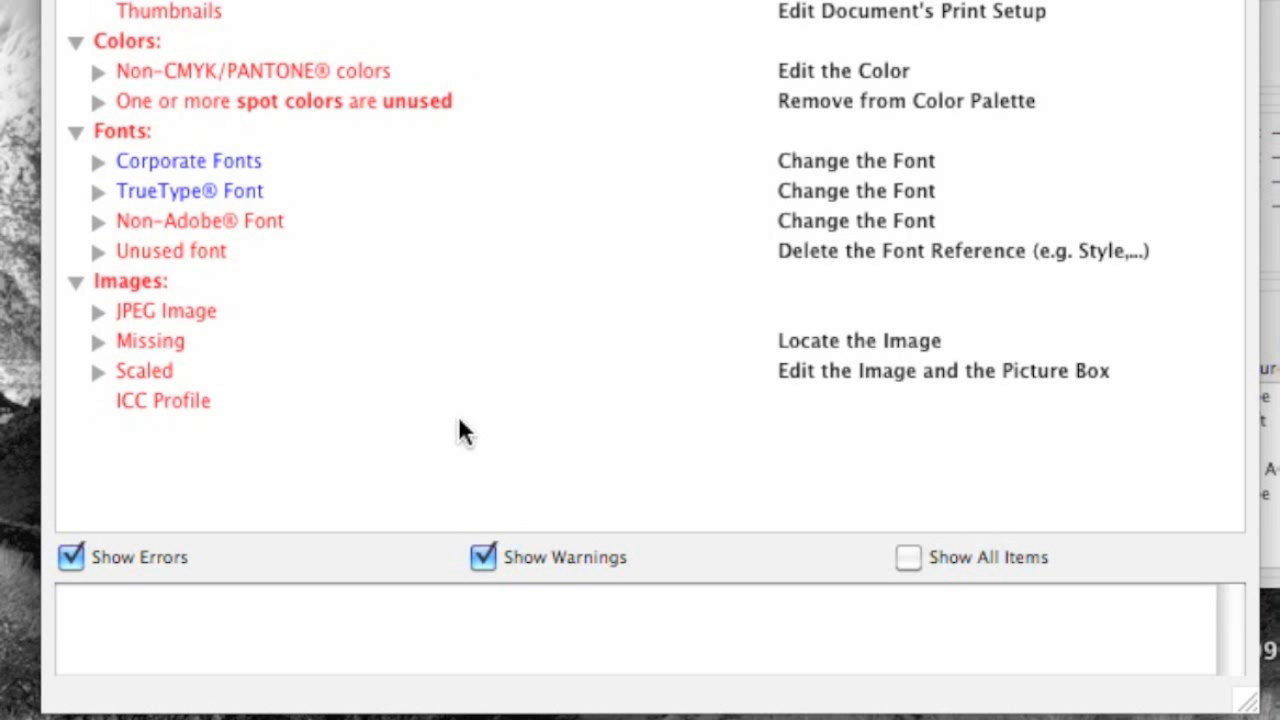
pyautogui.click(484, 557)
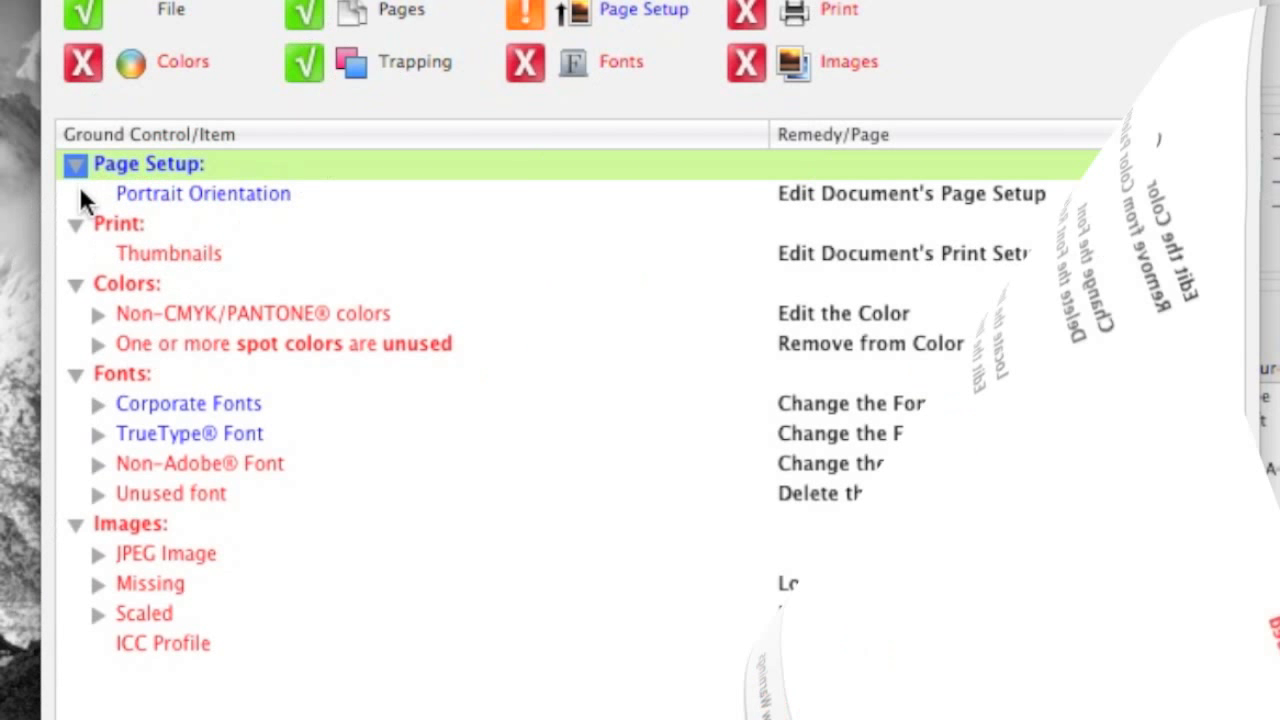
pyautogui.click(97, 405)
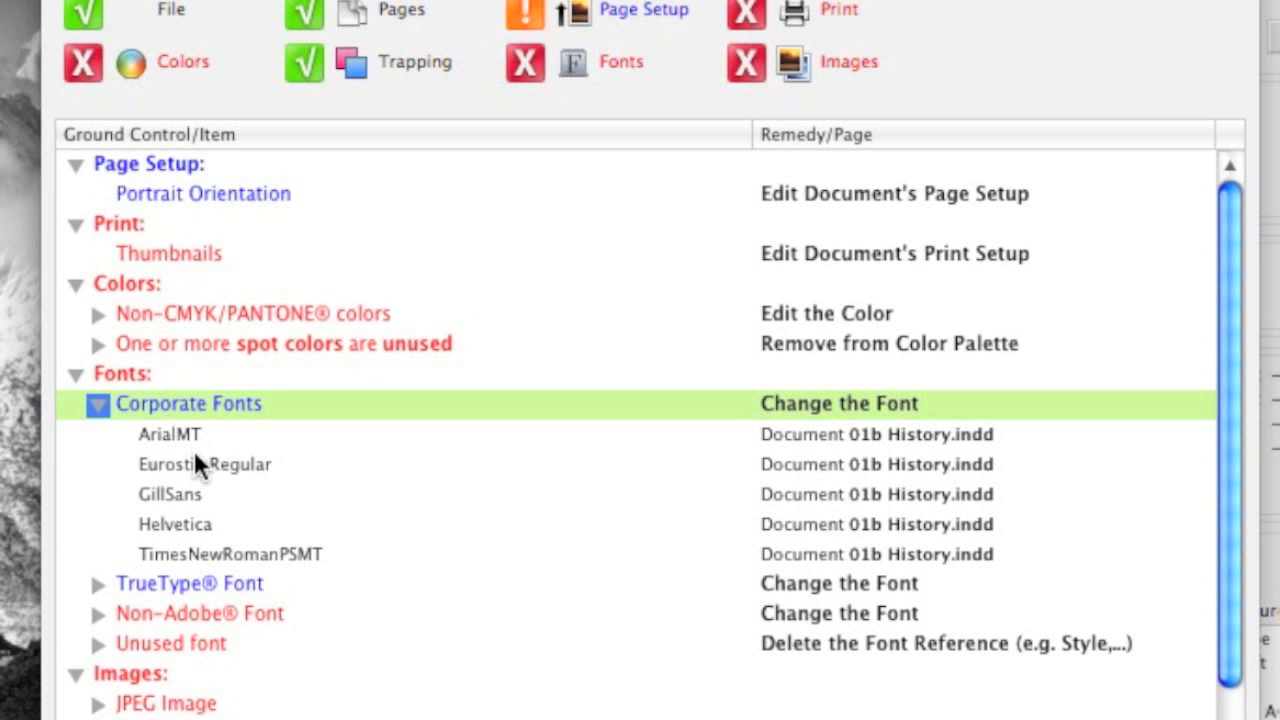
pyautogui.click(91, 404)
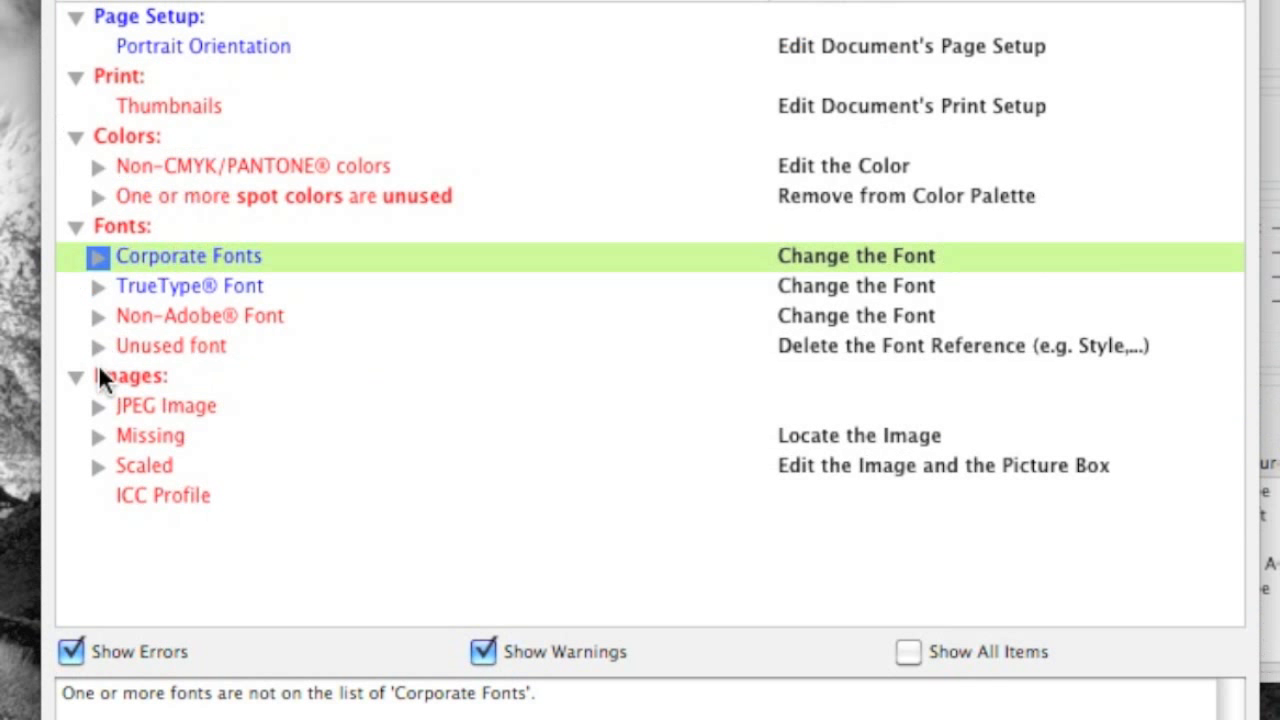
# - Inspect the Missing and Scaled image entries in the results, and read the descriptions of the ICC Profile and JPEG Image flags
pyautogui.click(95, 436)
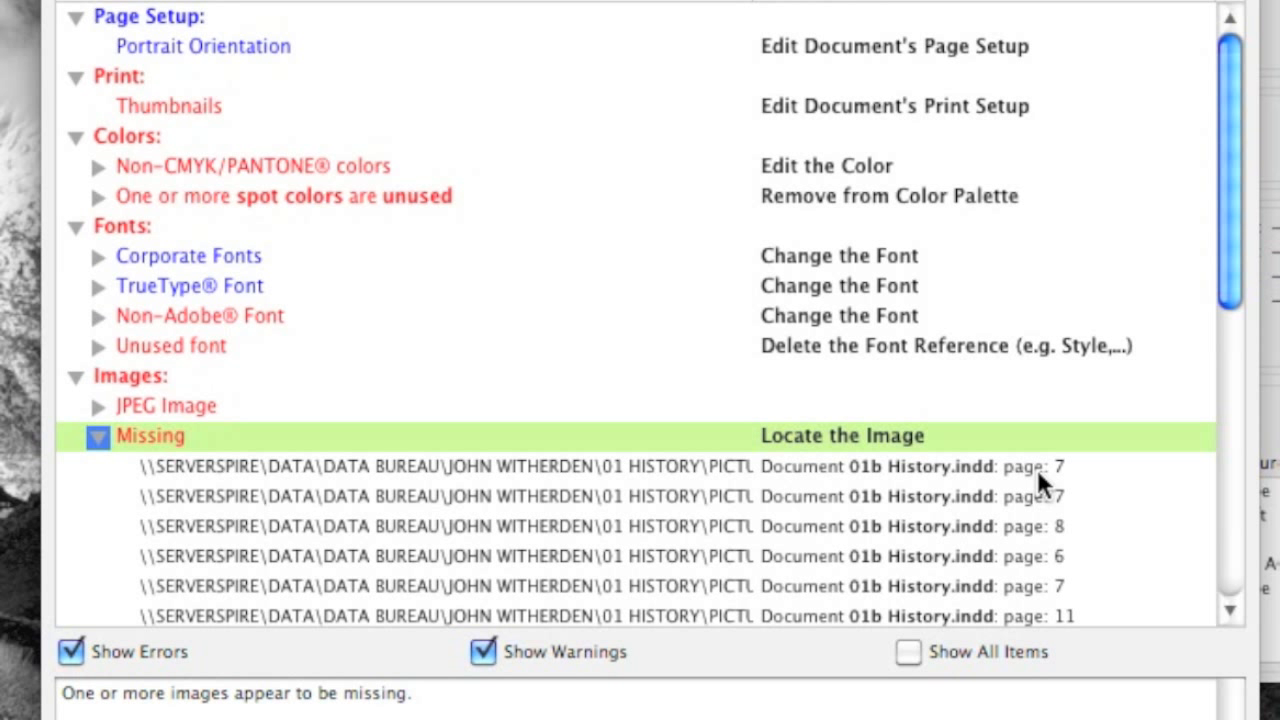
pyautogui.click(103, 437)
pyautogui.click(97, 465)
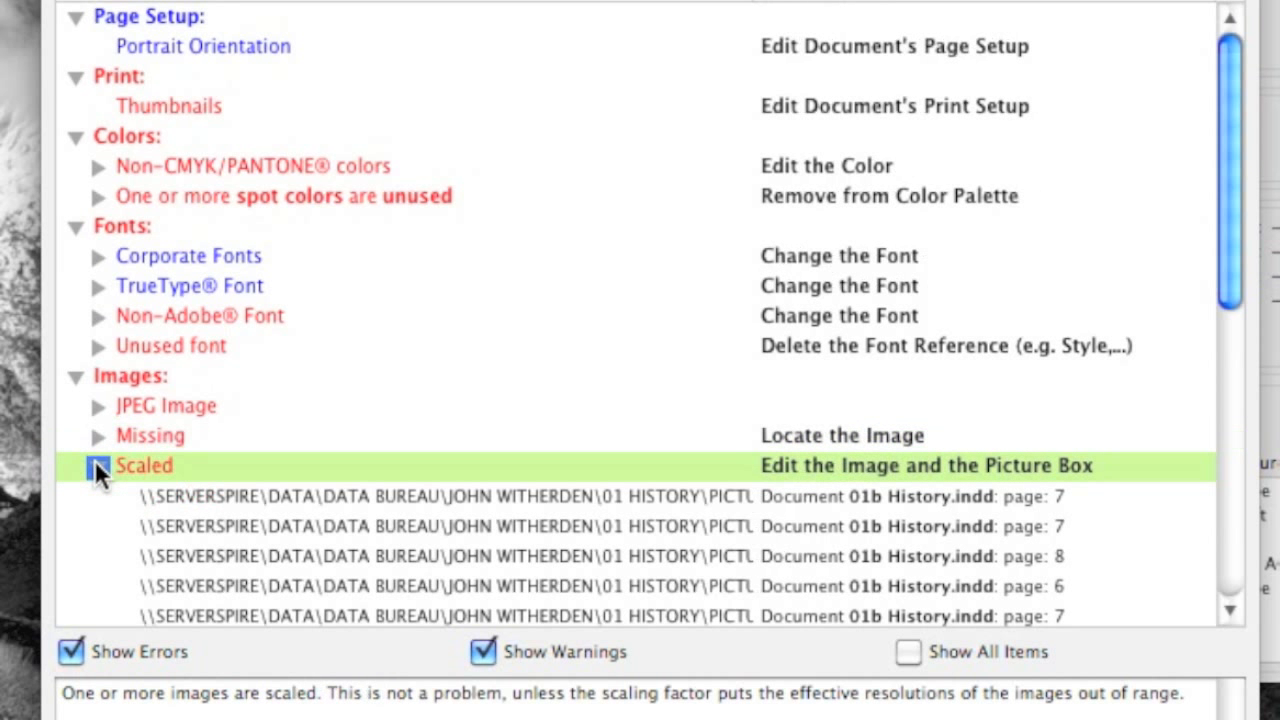
pyautogui.click(97, 466)
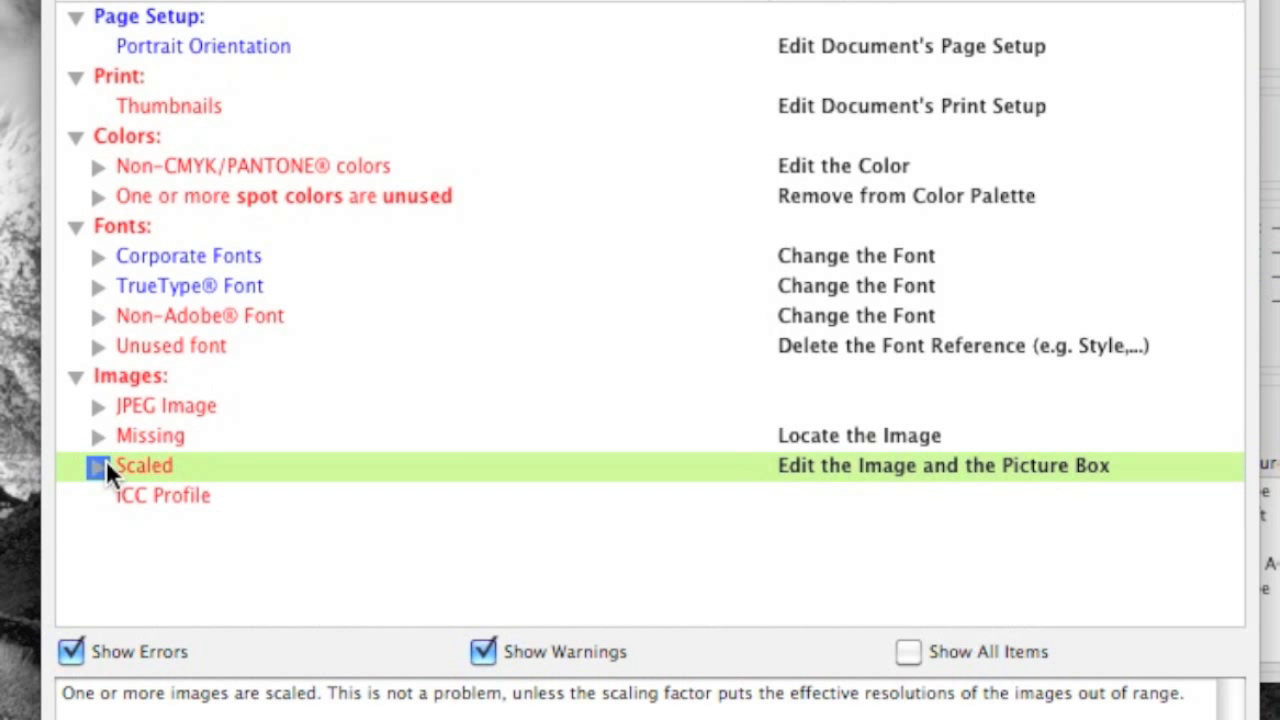
pyautogui.click(98, 347)
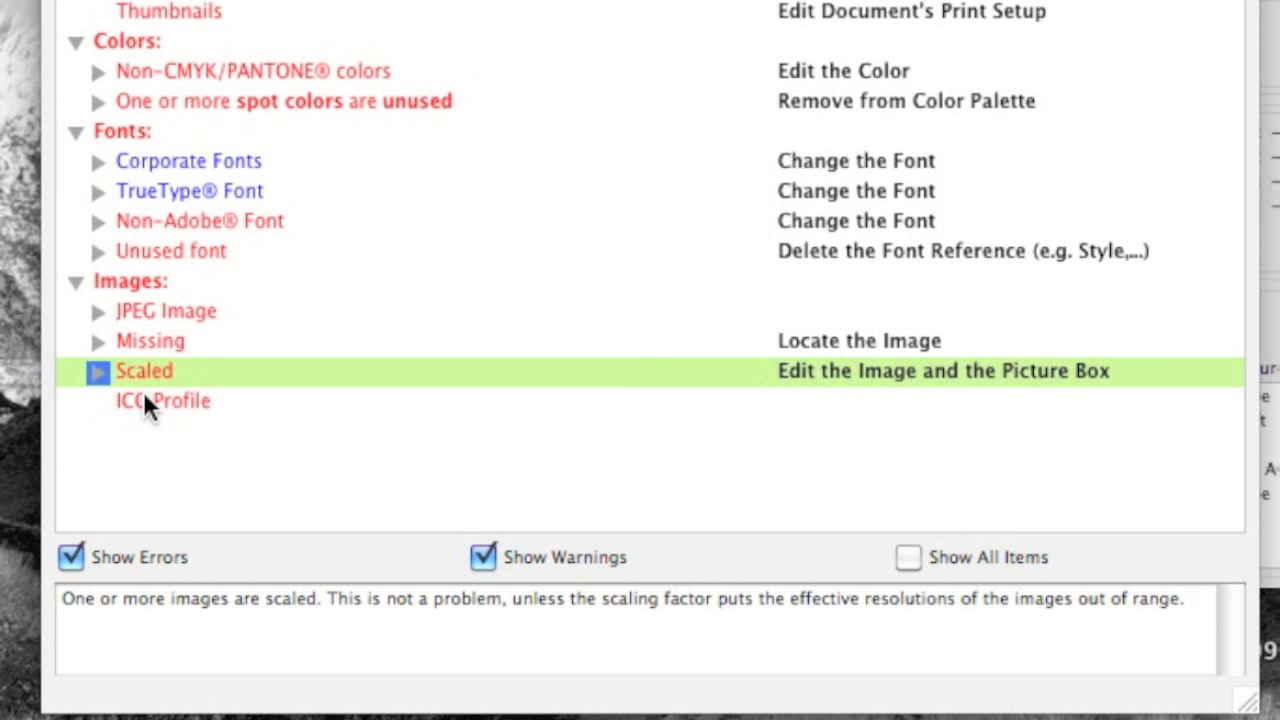
pyautogui.click(144, 400)
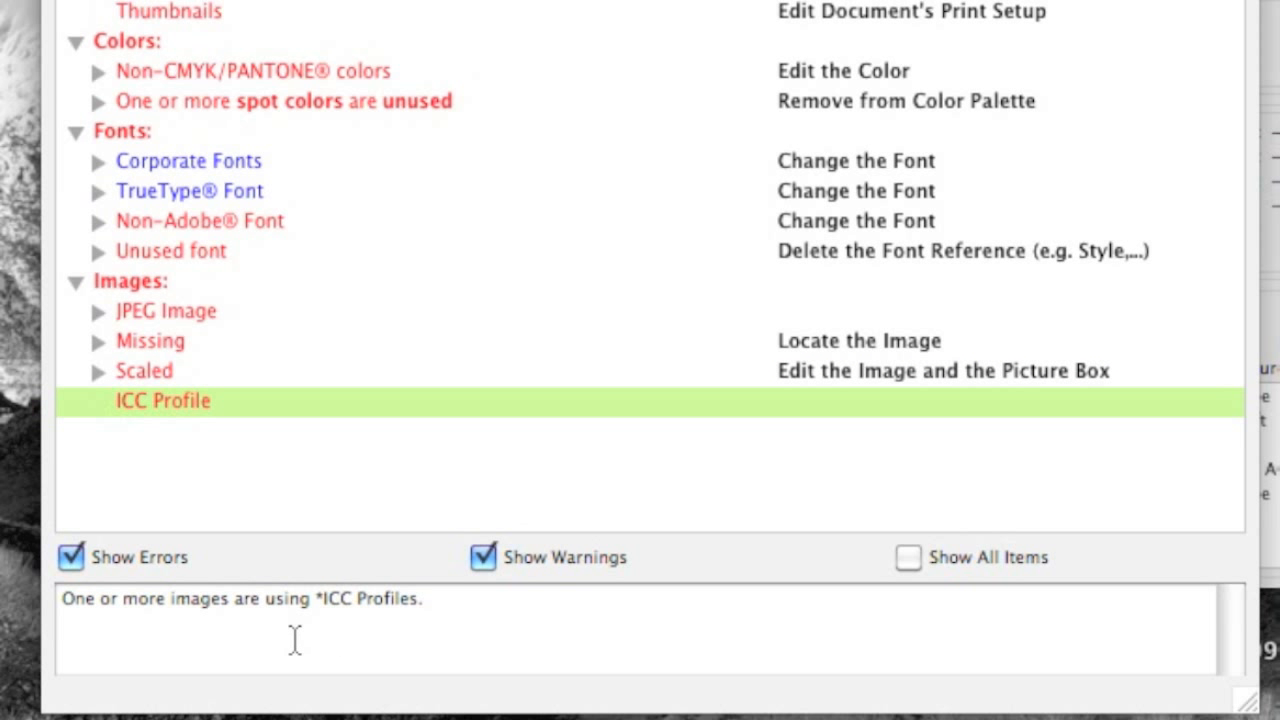
pyautogui.click(169, 312)
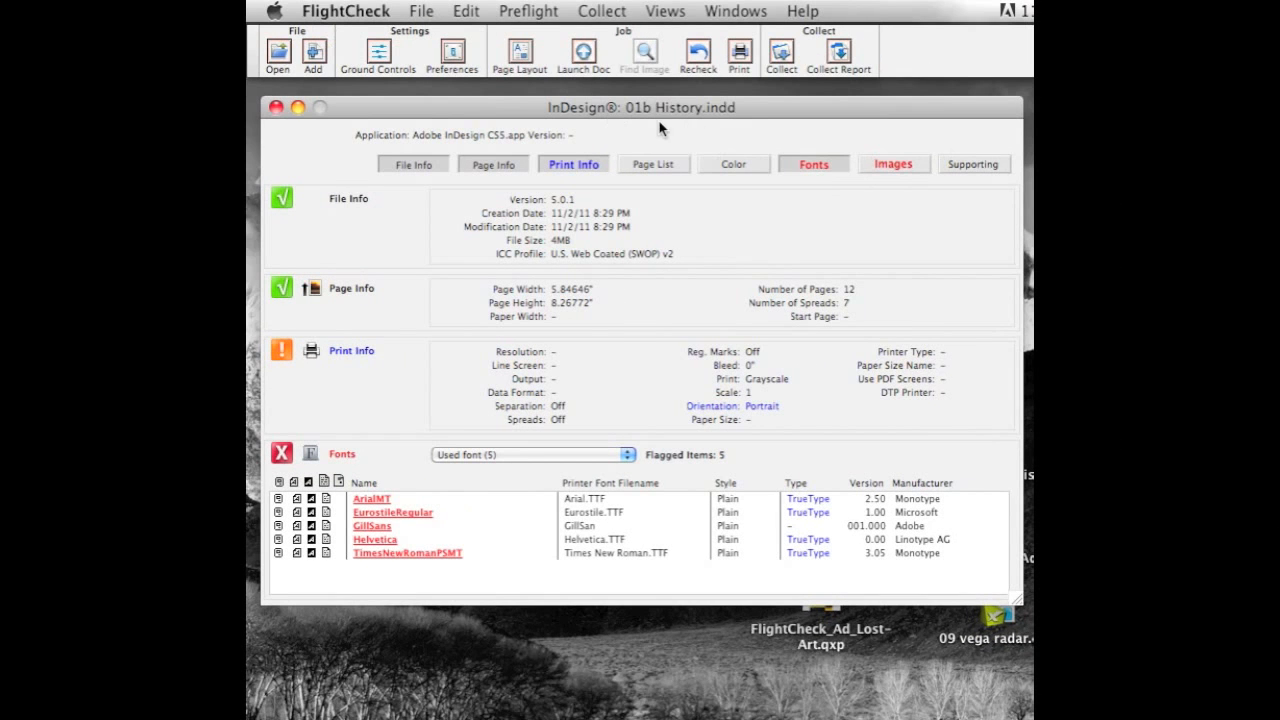
# - Hide the File Info, Page Info and Print Info sections of the 01b History.indd window, and show them again
pyautogui.click(414, 165)
pyautogui.click(486, 165)
pyautogui.click(571, 166)
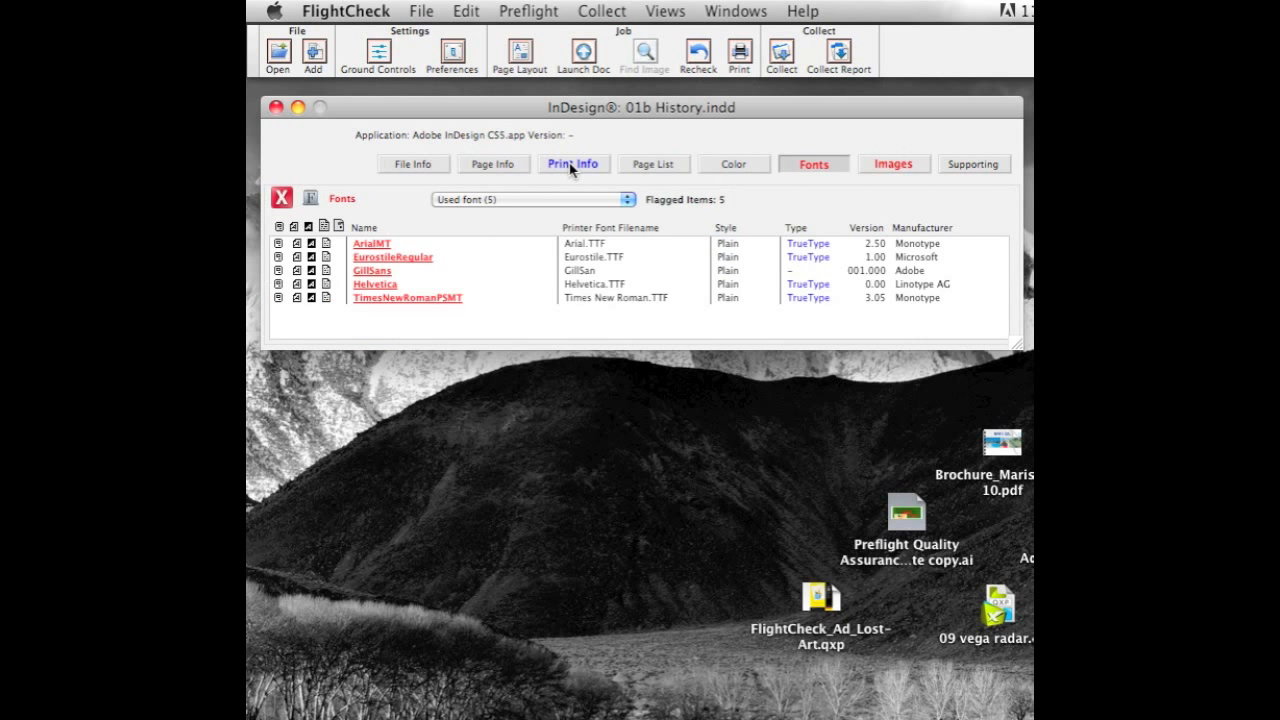
pyautogui.click(572, 165)
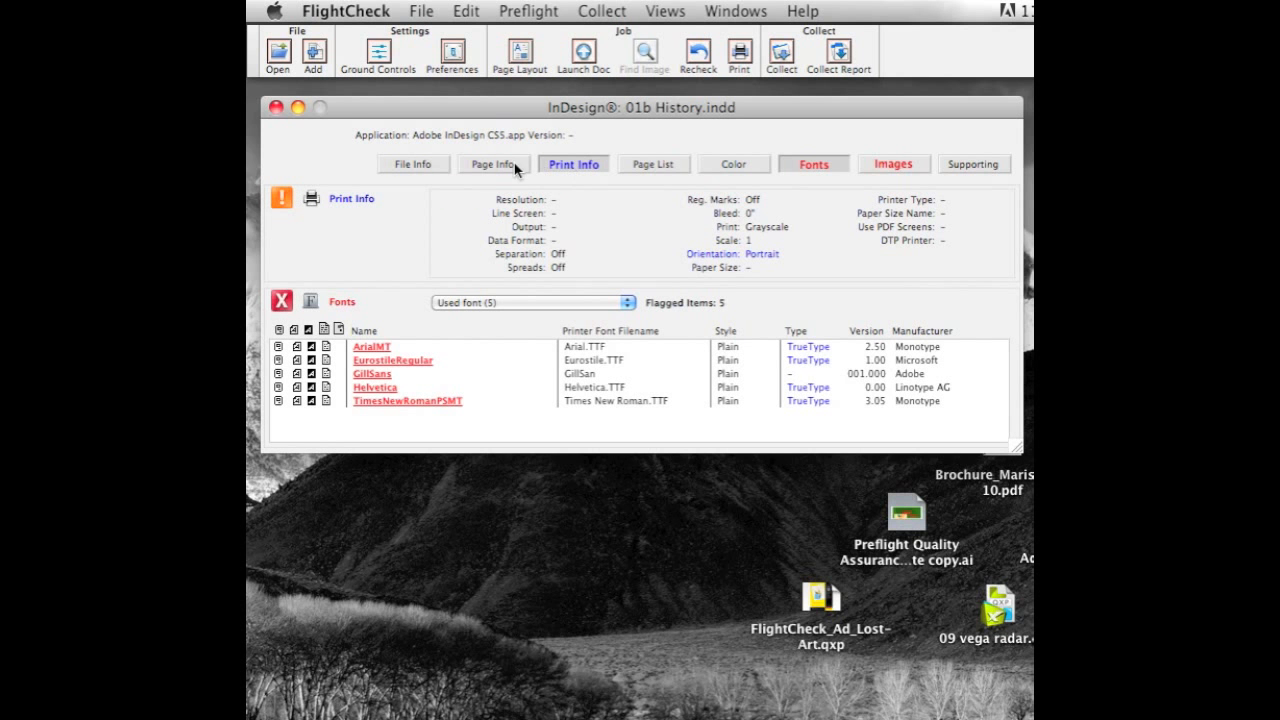
pyautogui.click(486, 165)
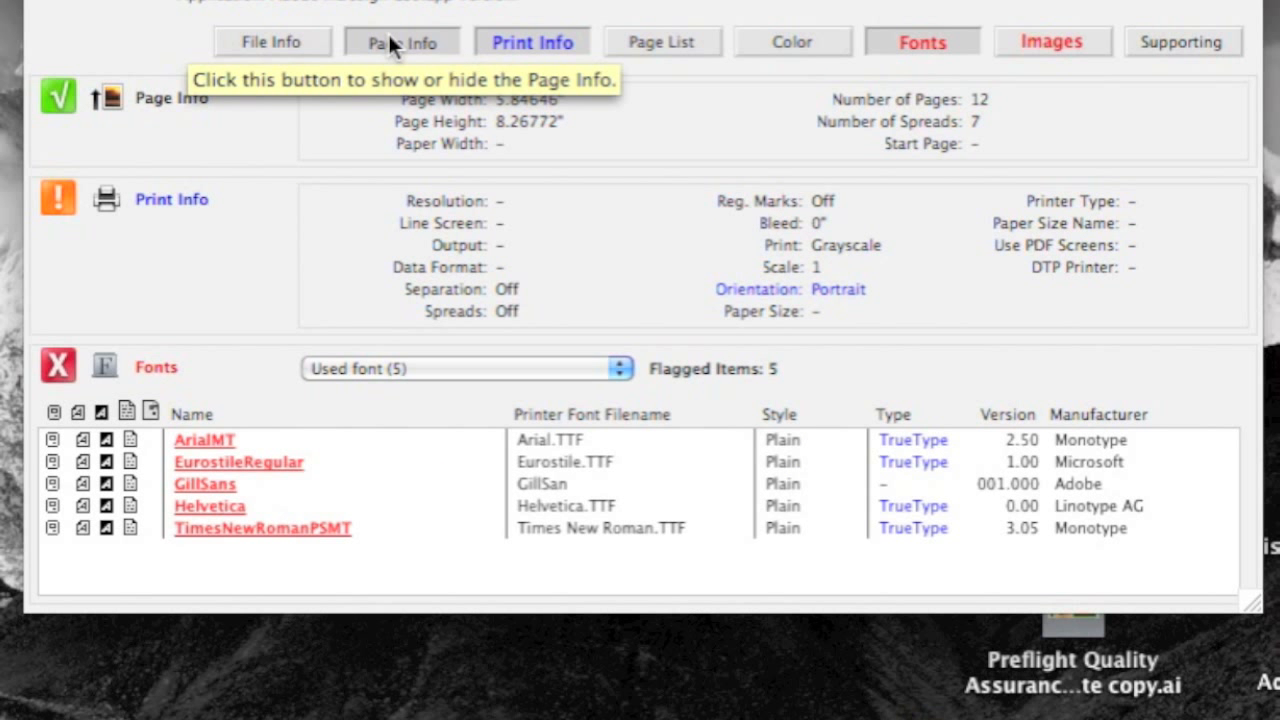
pyautogui.click(290, 40)
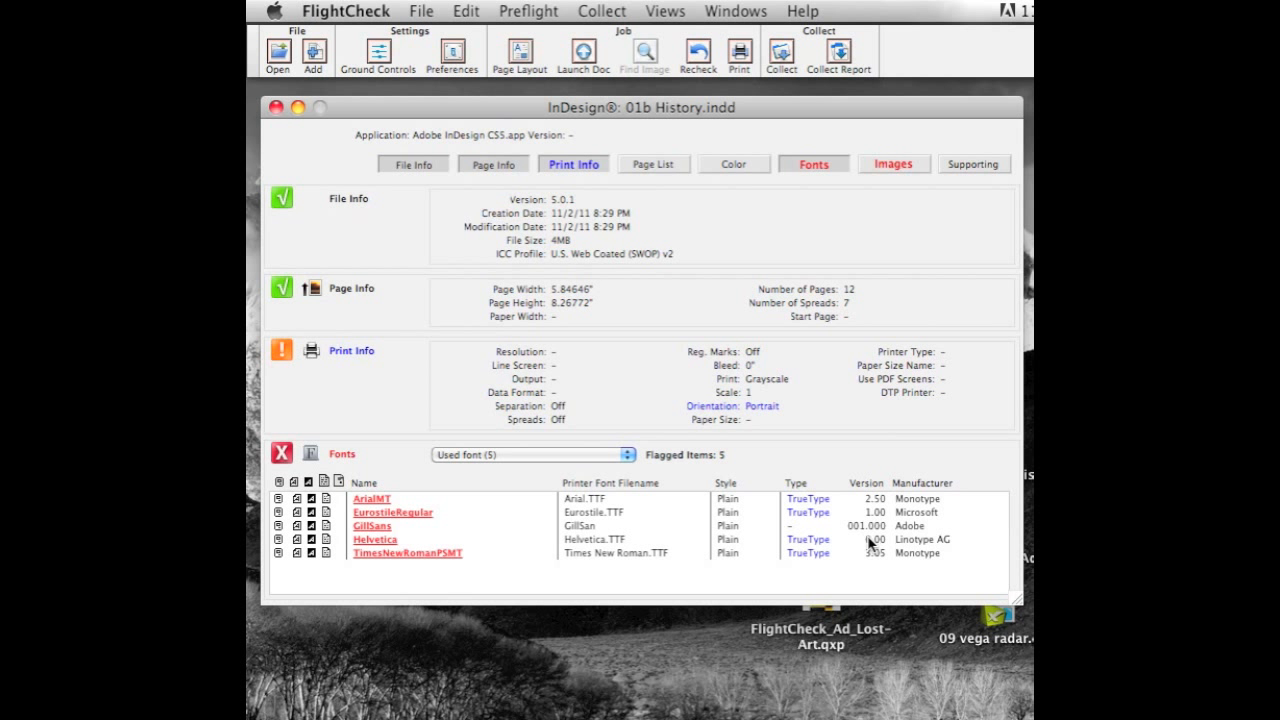
# - Collapse the File Info, Page Info and Print Info sections, and view the Page List before hiding it again
pyautogui.click(477, 162)
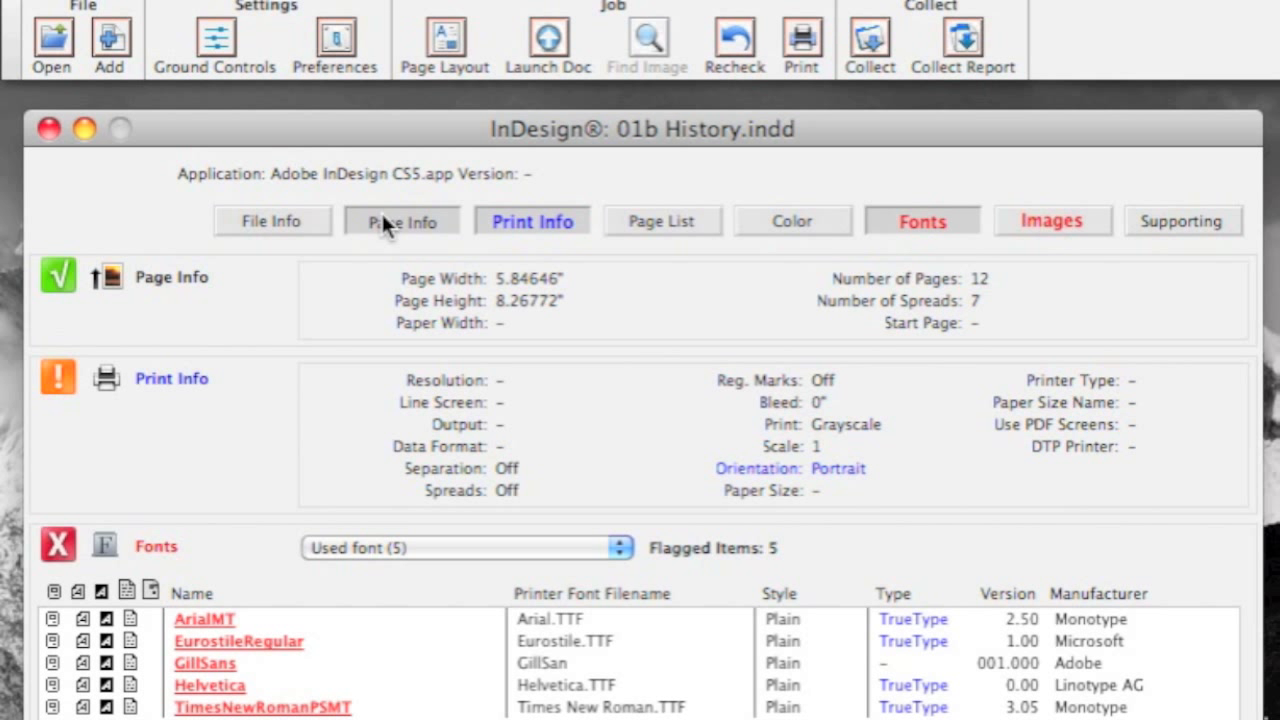
pyautogui.click(506, 211)
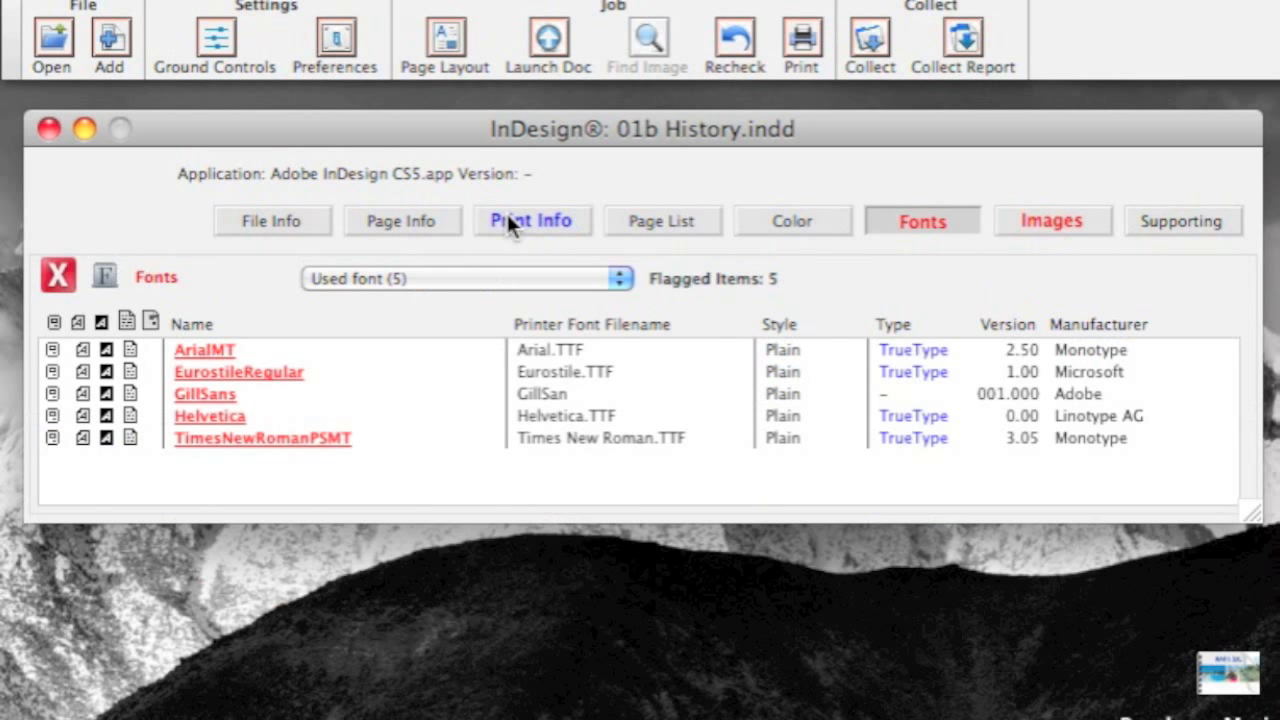
pyautogui.click(640, 223)
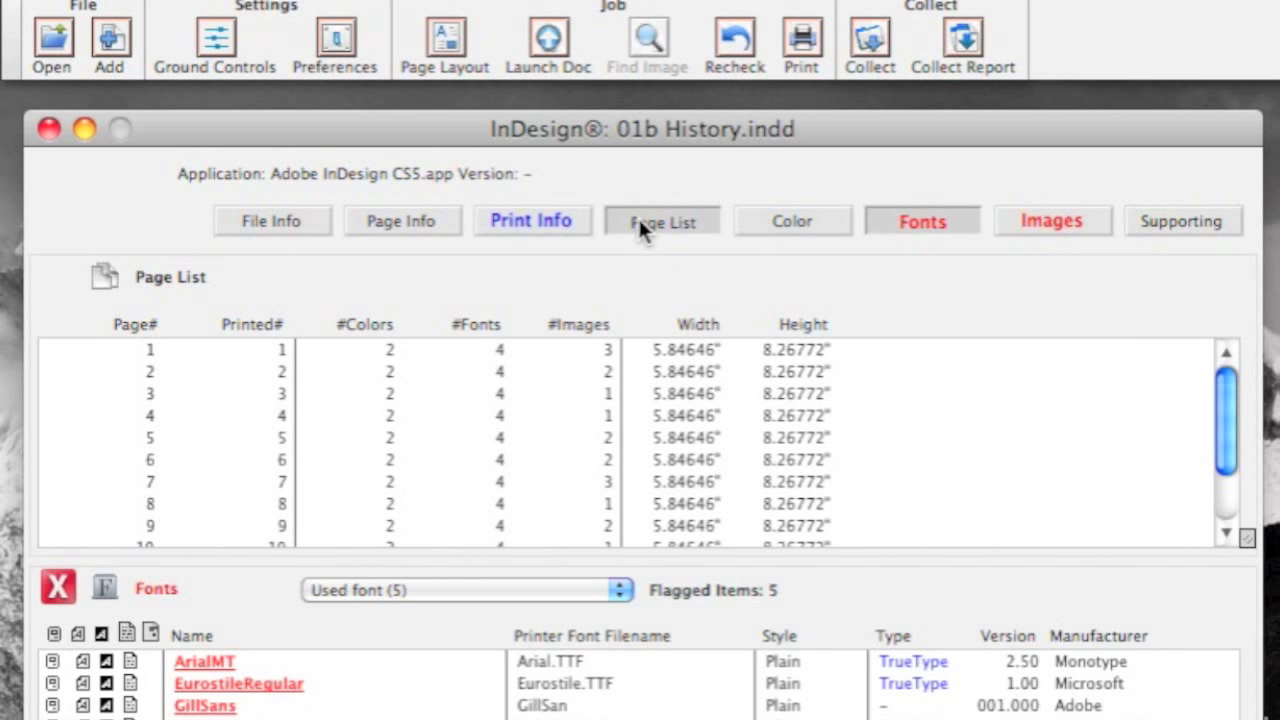
pyautogui.click(640, 220)
# - Show the document's Color and Images sections, and hide them again together with the Fonts section
pyautogui.click(800, 222)
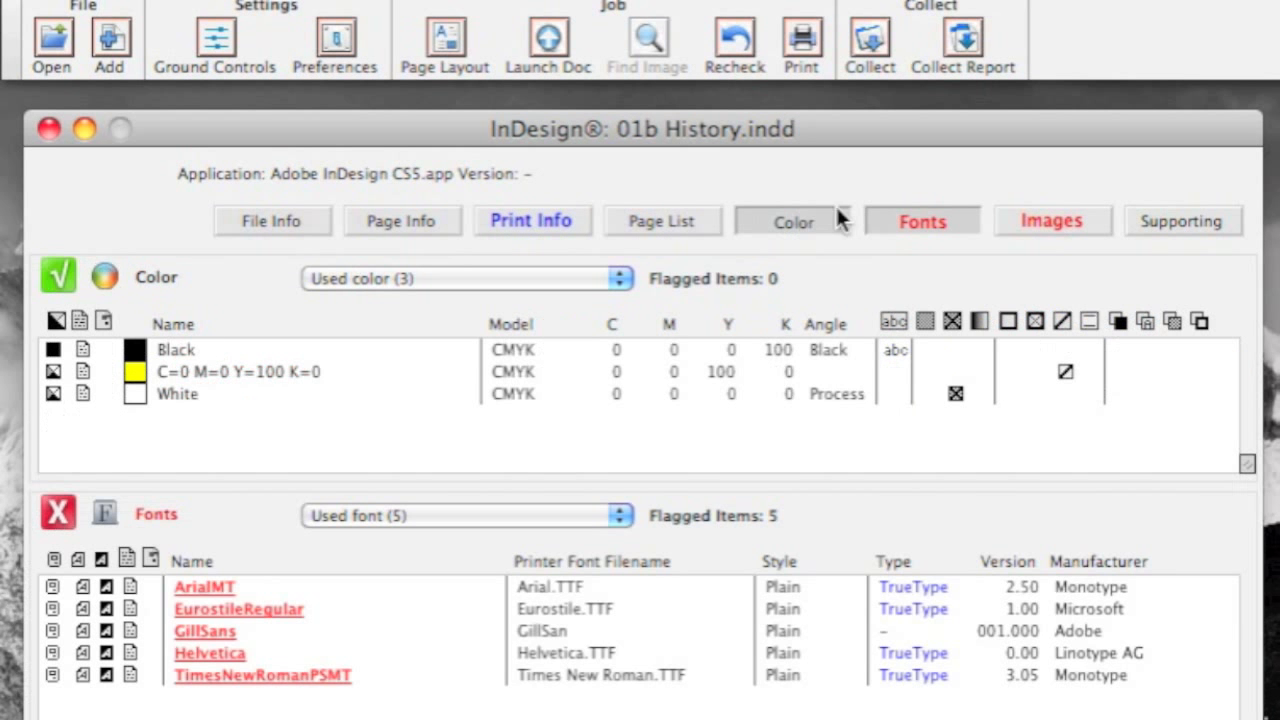
pyautogui.click(1028, 215)
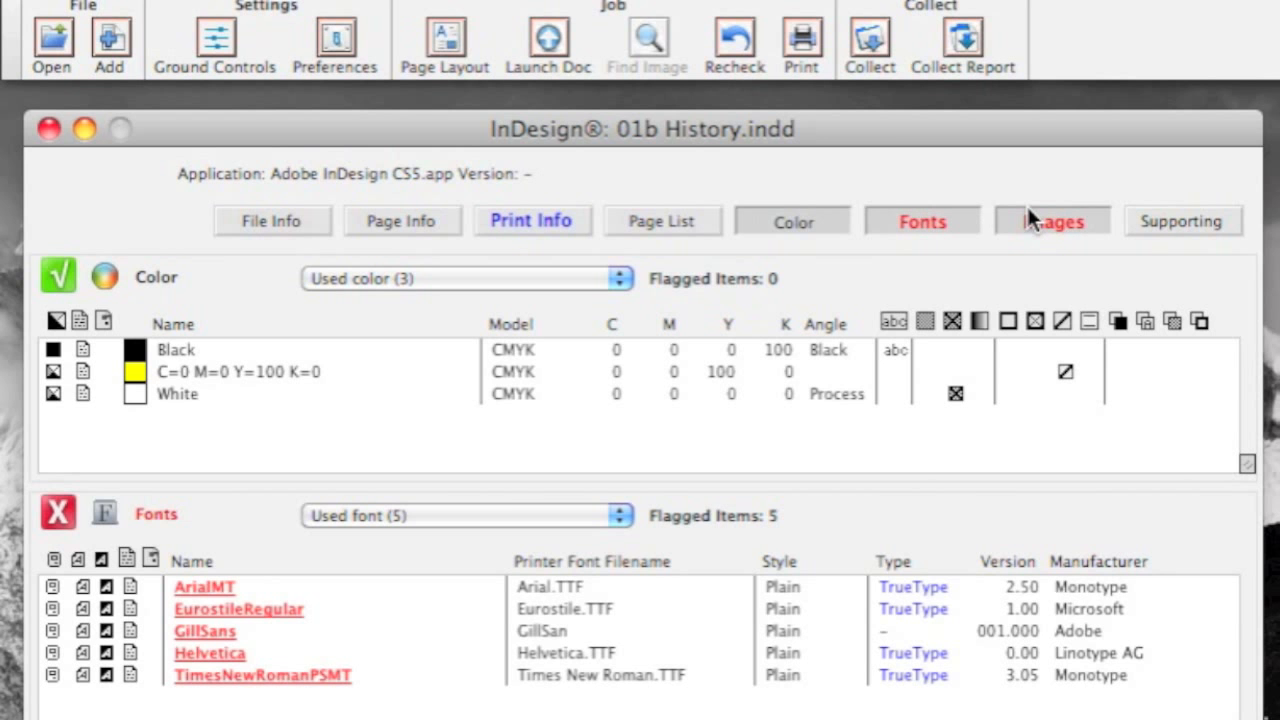
pyautogui.click(922, 221)
pyautogui.click(795, 222)
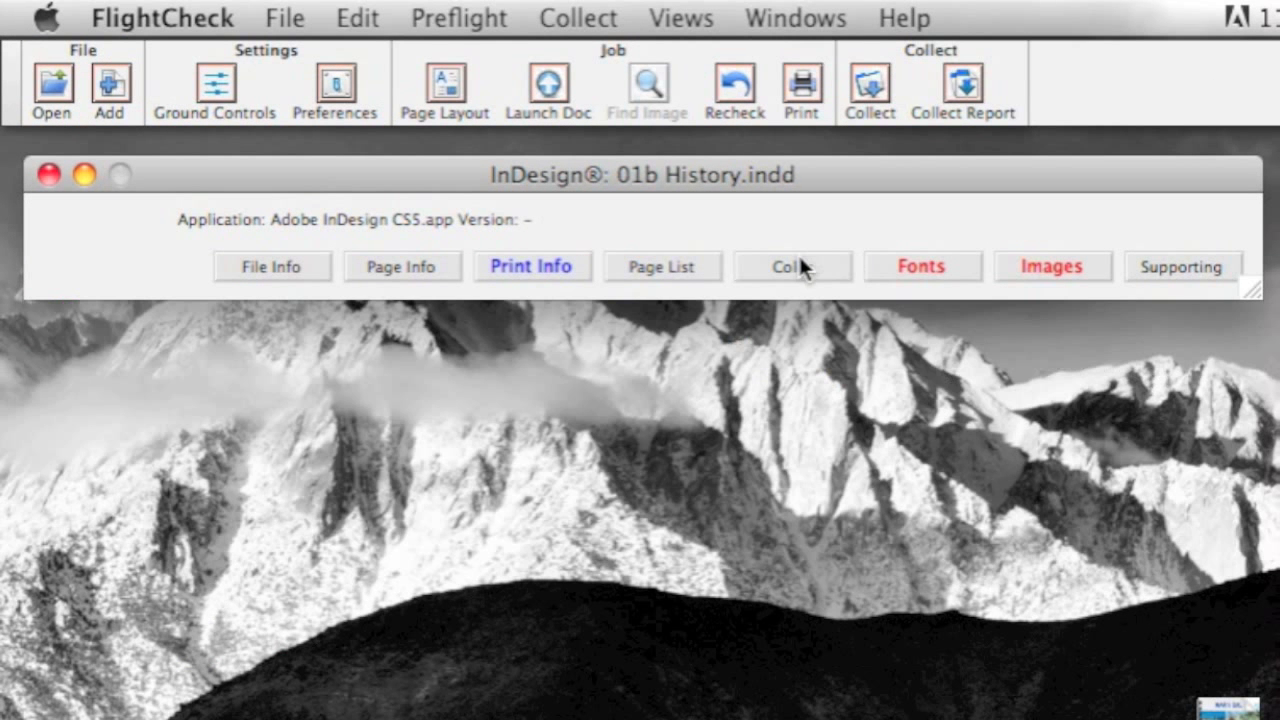
# - View the document's Supporting section, and show its File Info and Color sections to examine the color usage columns
pyautogui.click(1197, 268)
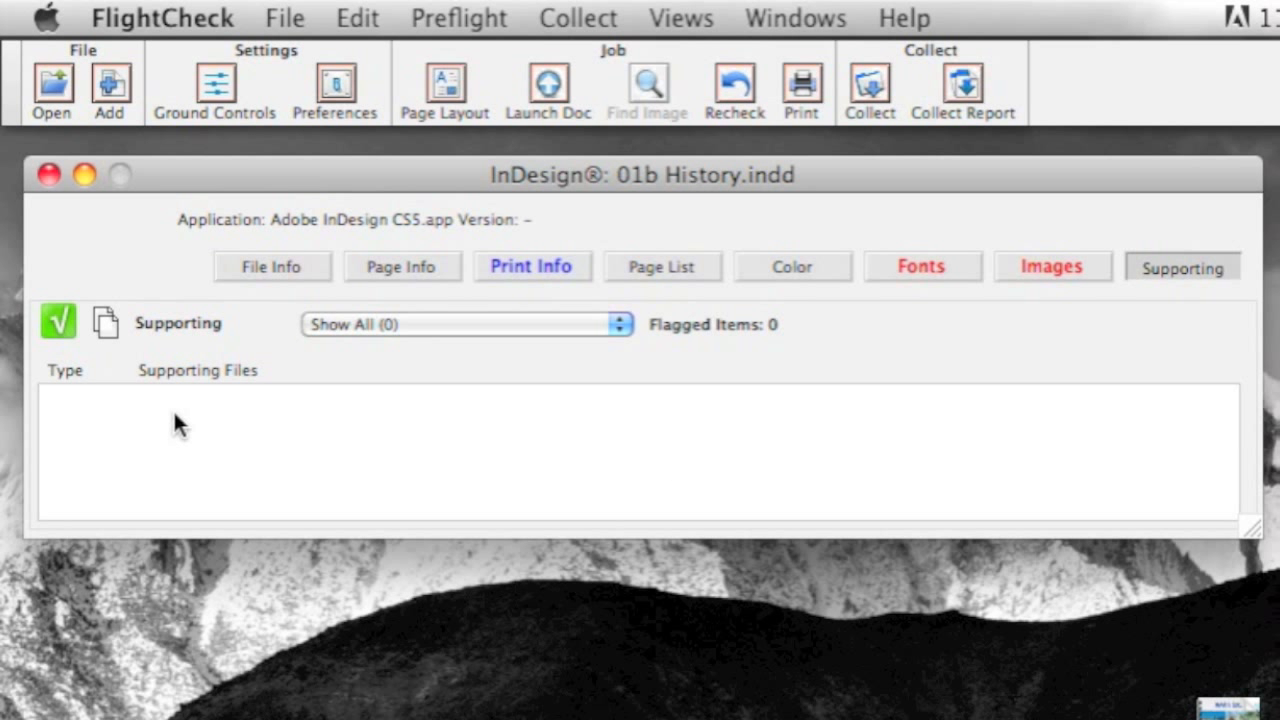
pyautogui.click(437, 323)
pyautogui.click(745, 272)
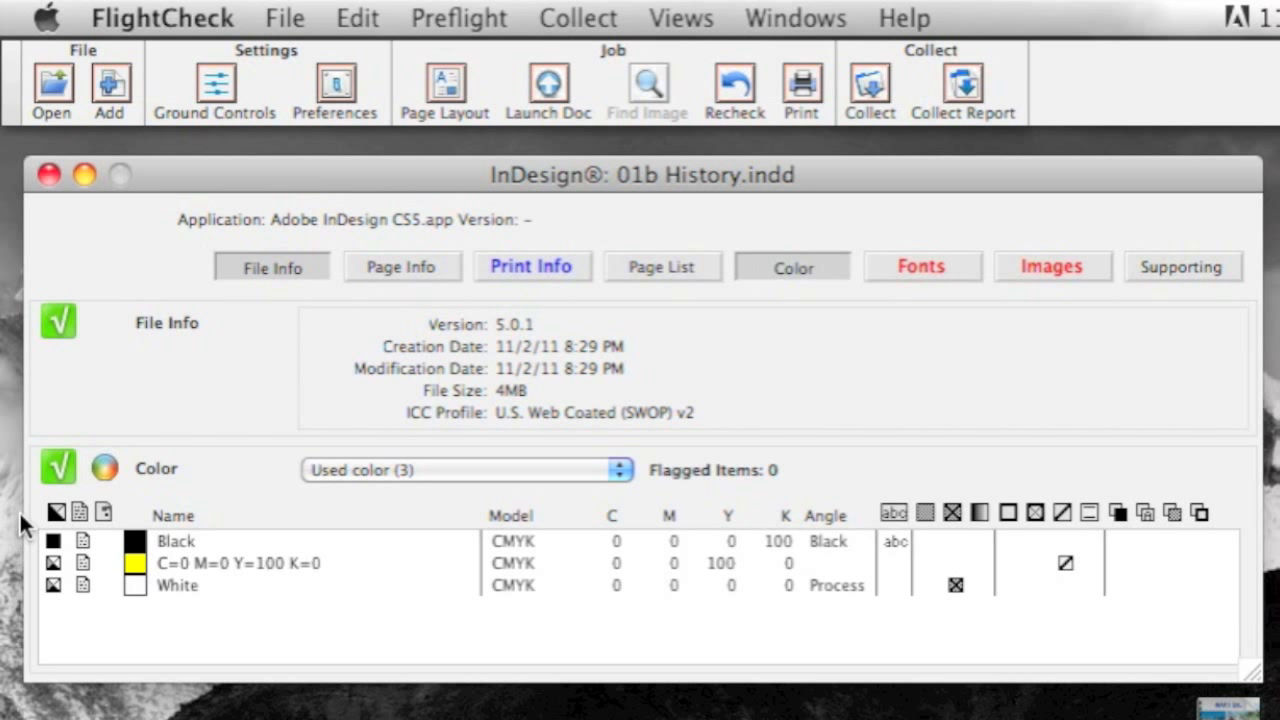
pyautogui.moveTo(59, 461)
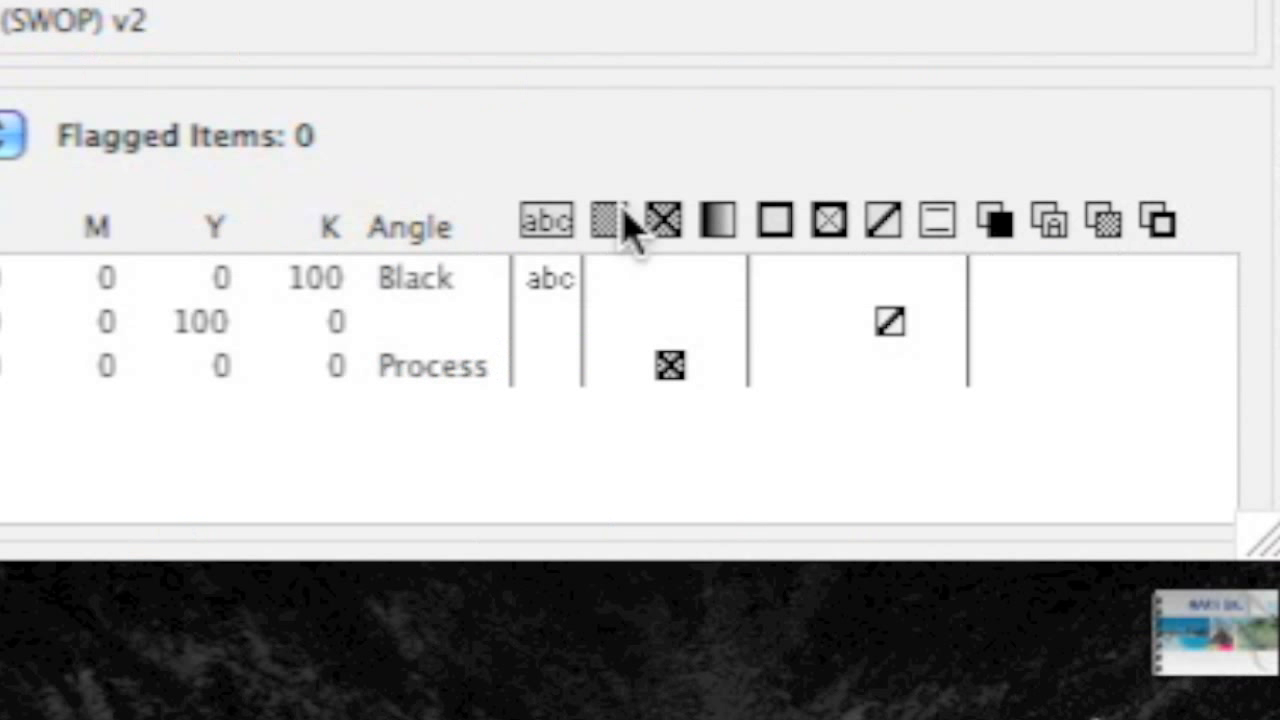
pyautogui.moveTo(932, 512)
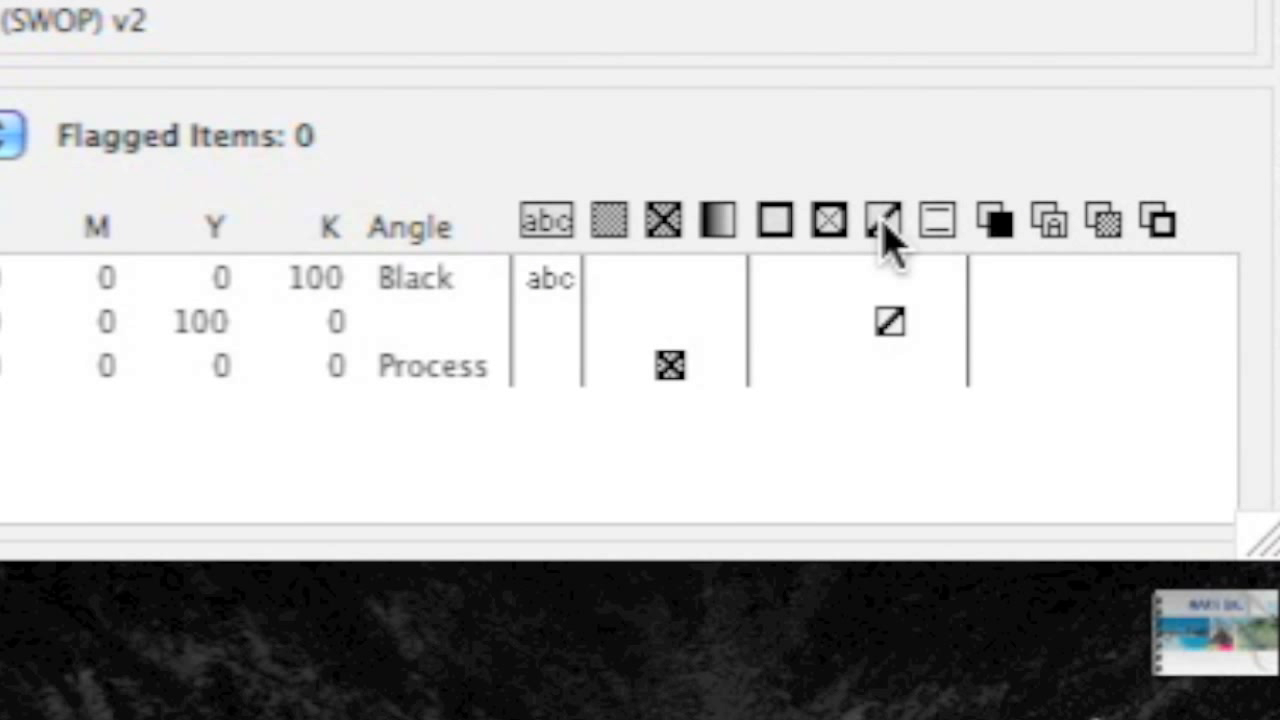
pyautogui.moveTo(886, 238)
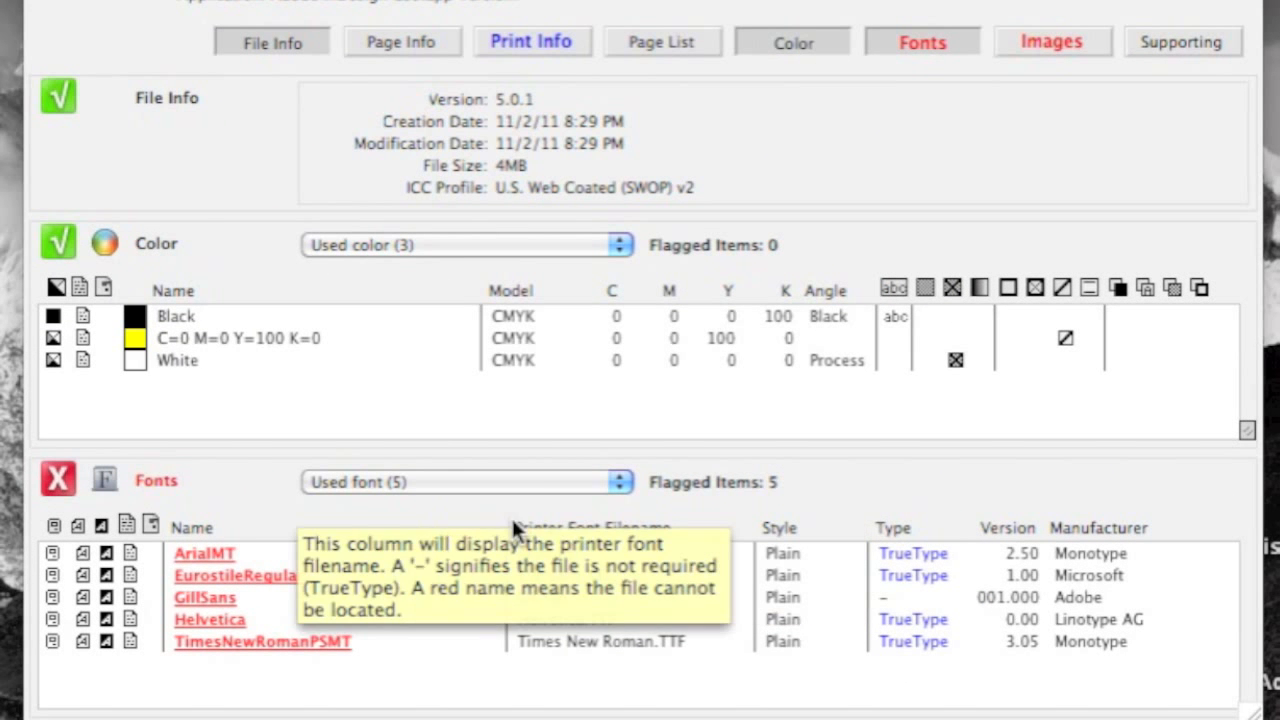
# - Read the Fonts column descriptions, and list all fonts before limiting the list to used fonts again
pyautogui.moveTo(258, 487)
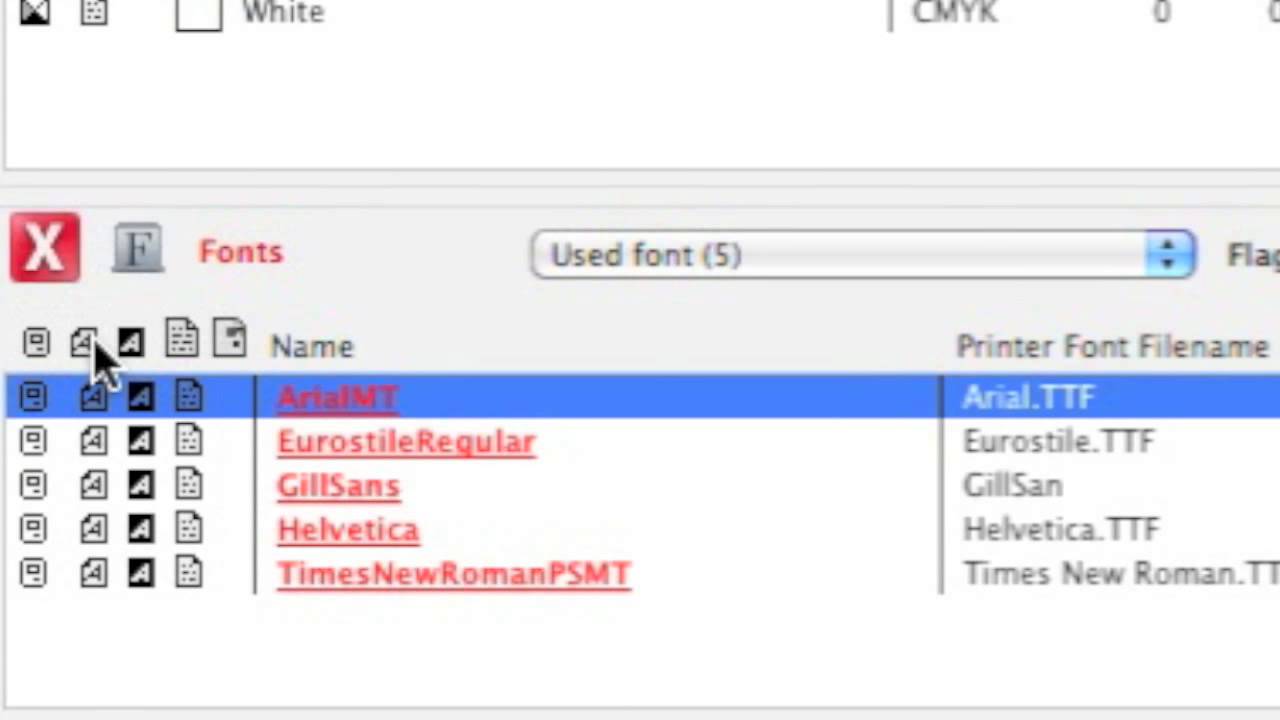
pyautogui.moveTo(97, 345)
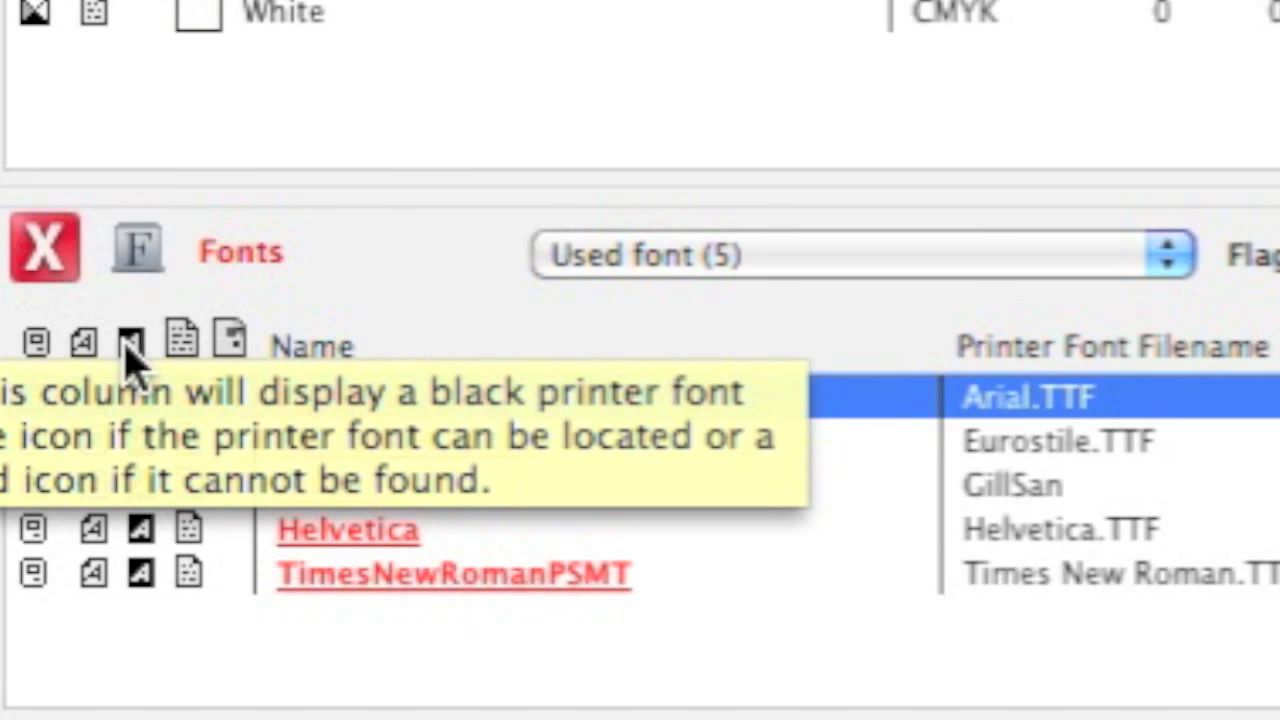
pyautogui.click(865, 256)
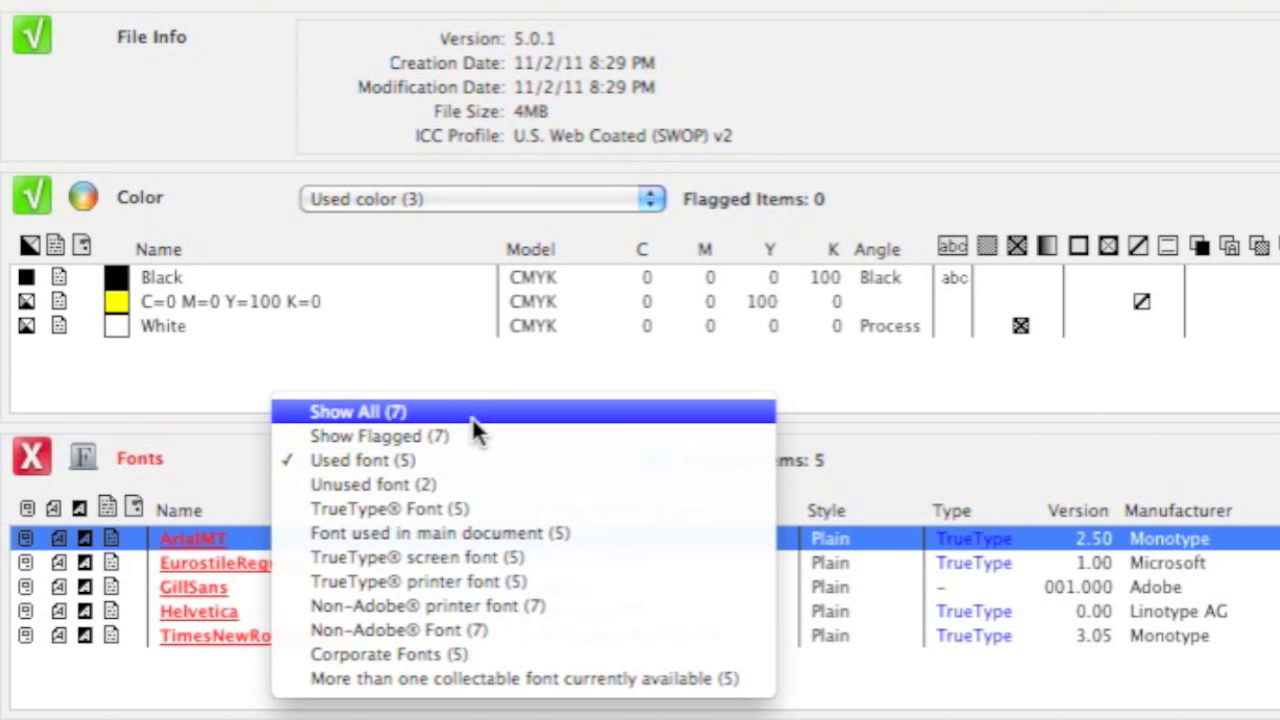
pyautogui.click(472, 418)
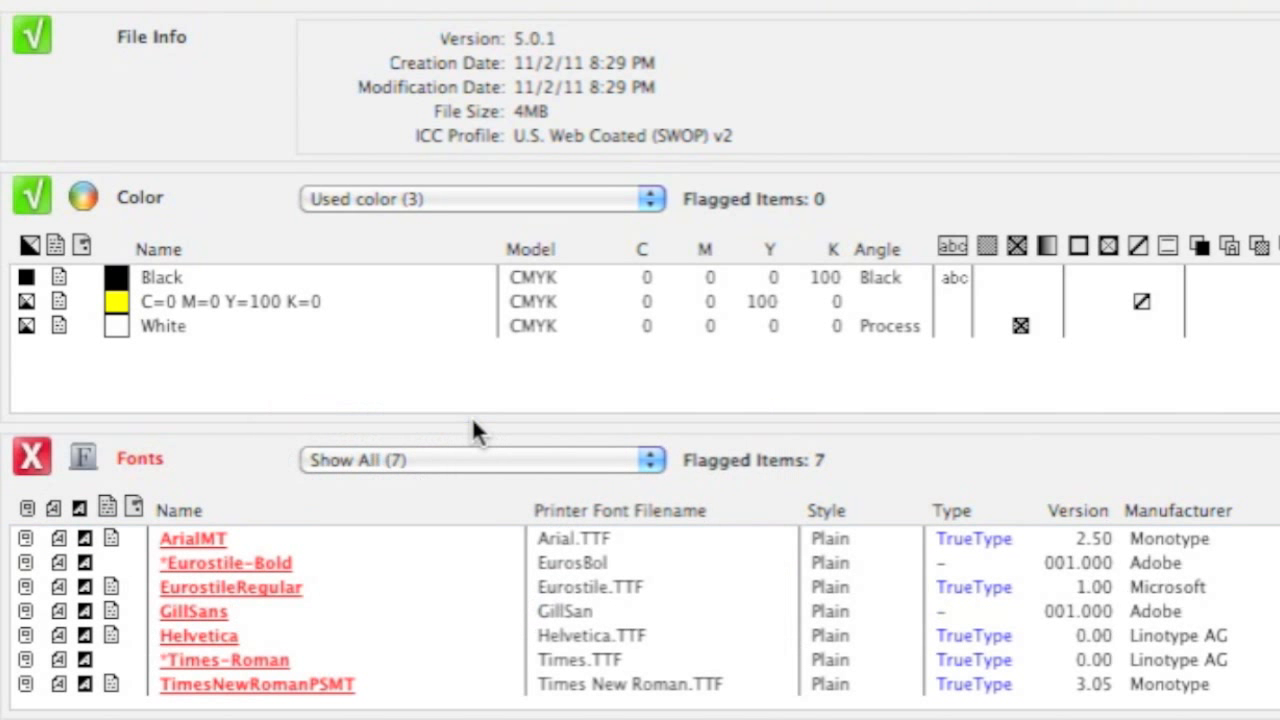
pyautogui.click(419, 461)
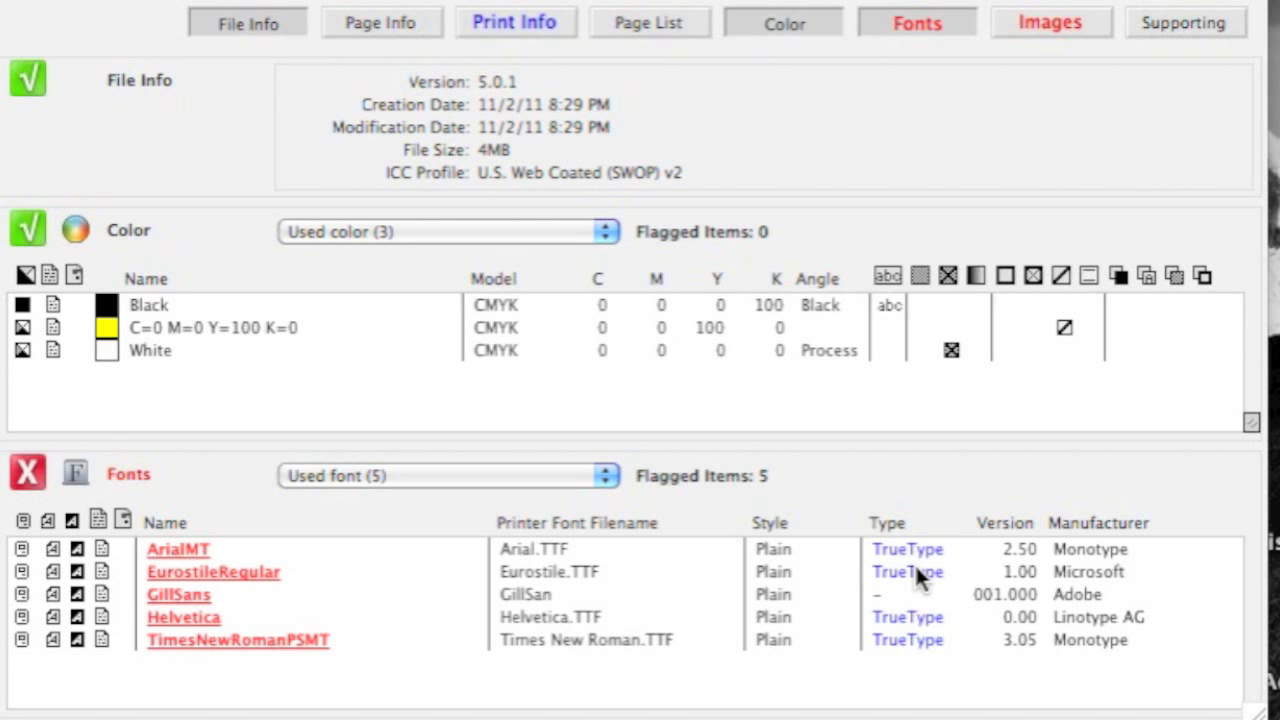
# - Open the GillSans font's details to view its screen and printer font file locations
pyautogui.doubleClick(1088, 594)
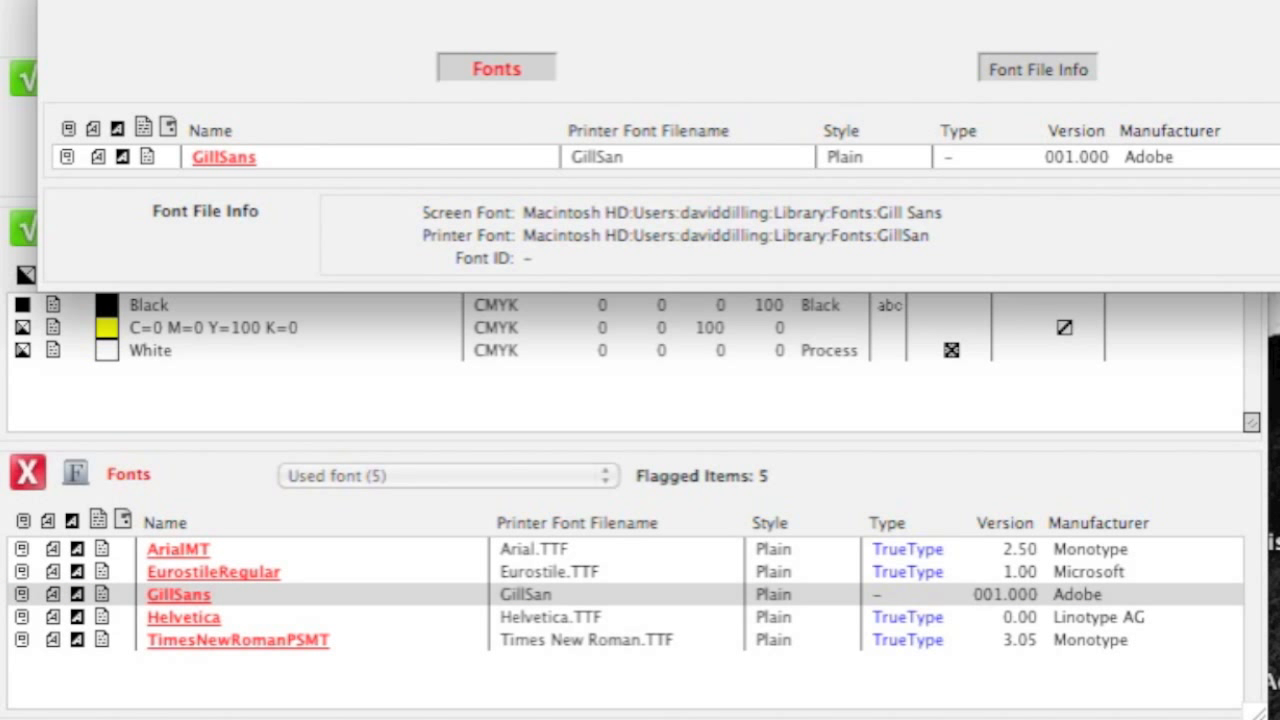
pyautogui.moveTo(888, 0); pyautogui.dragTo(829, 29)
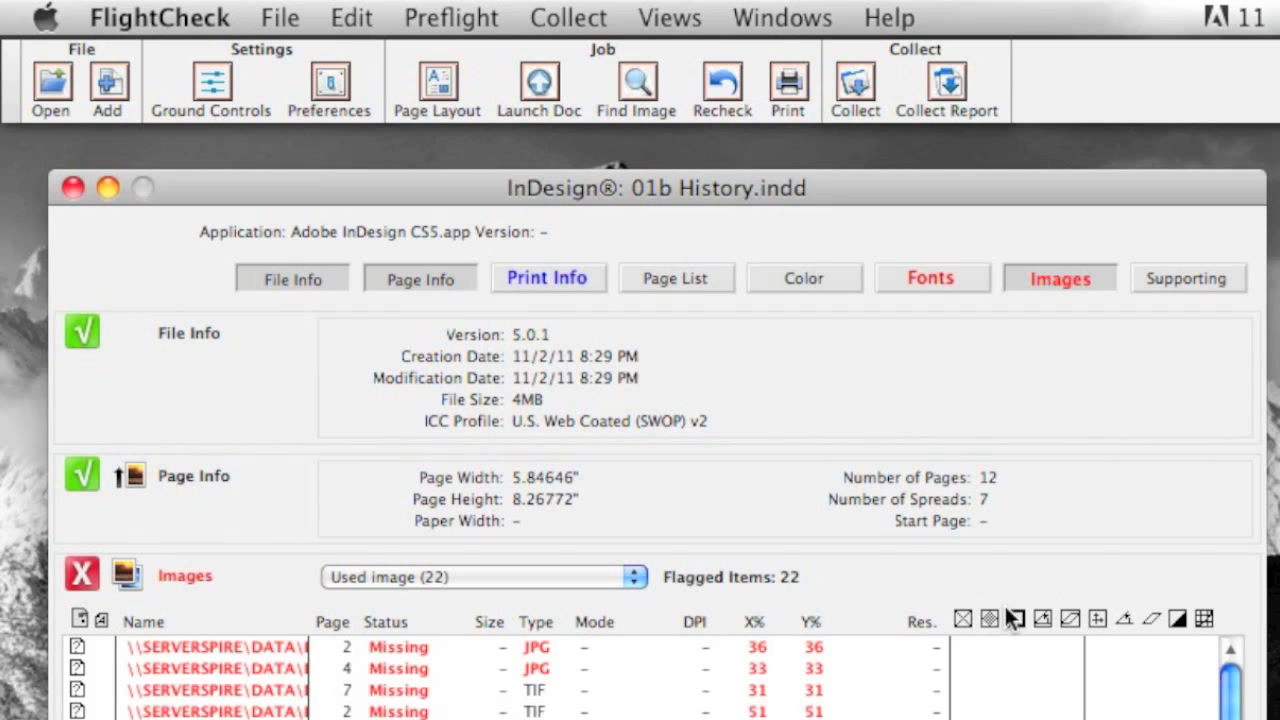
# - Examine the column icons in the Images section, and show the Fonts section as well
pyautogui.moveTo(1013, 618)
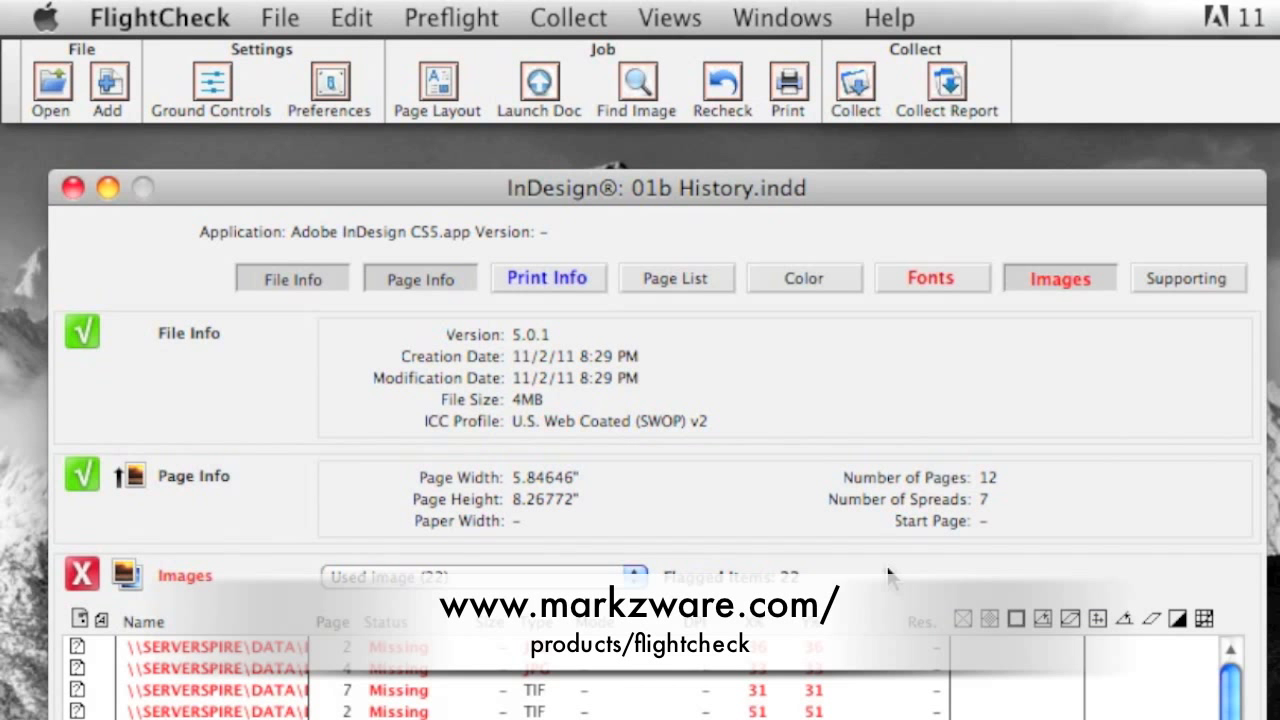
pyautogui.click(903, 278)
pyautogui.moveTo(757, 254)
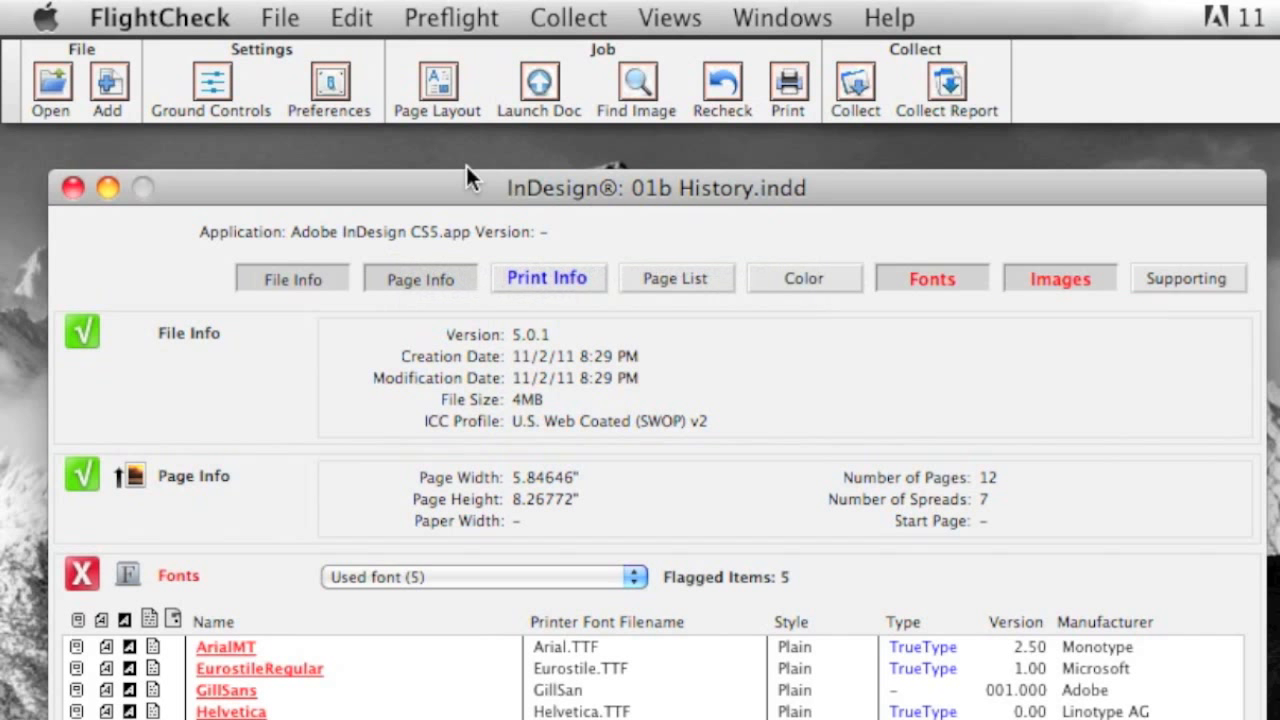
# - Review the General, Fonts, Images, OPI, Print and Advanced preferences
pyautogui.click(341, 72)
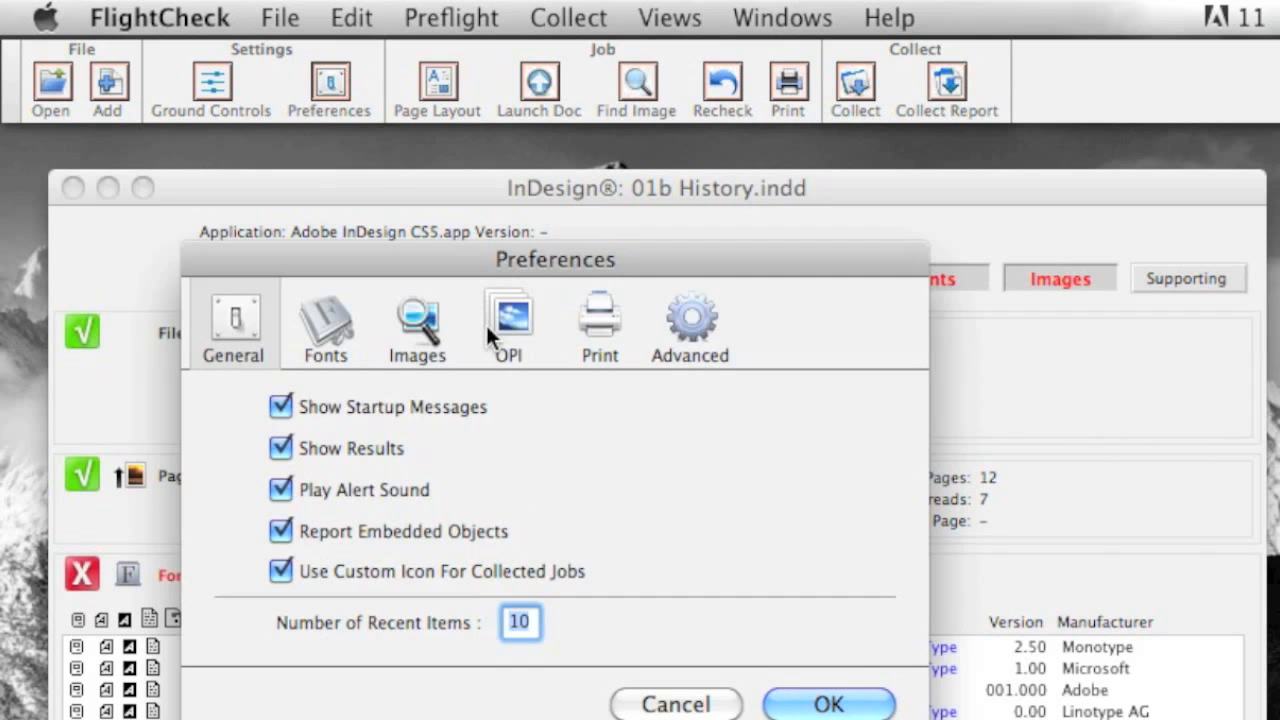
pyautogui.click(313, 320)
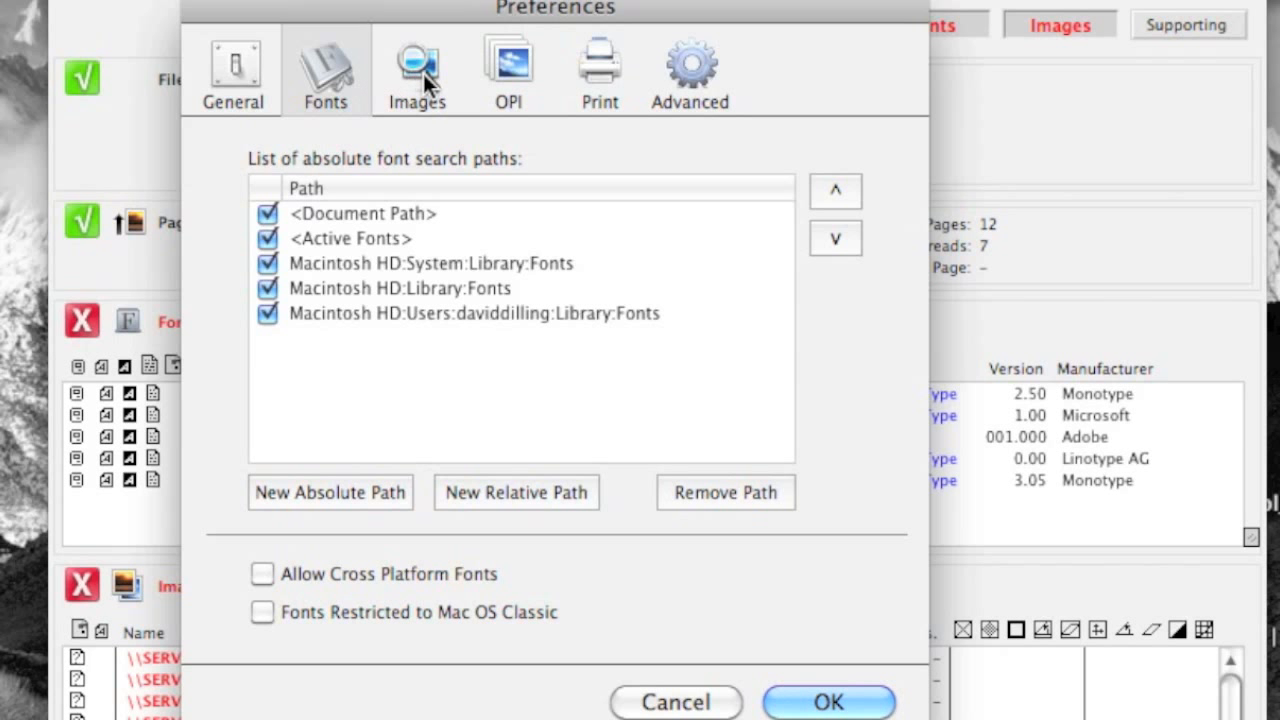
pyautogui.click(420, 72)
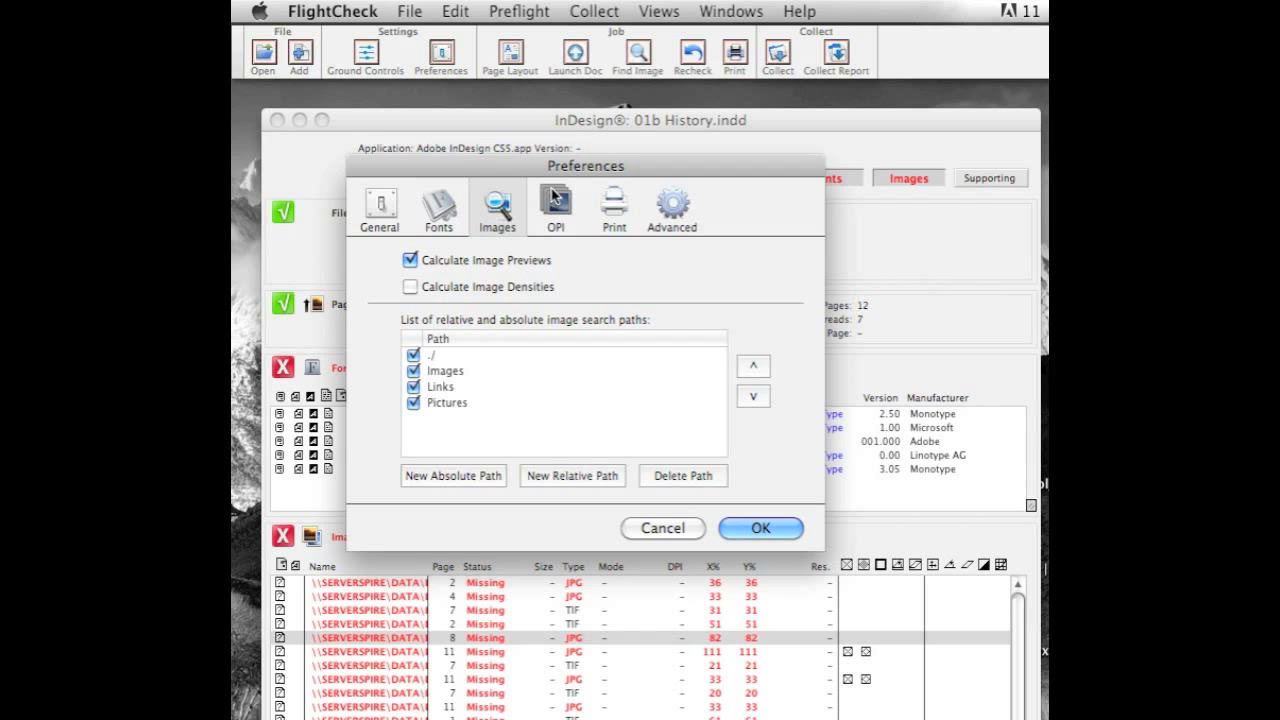
pyautogui.click(508, 125)
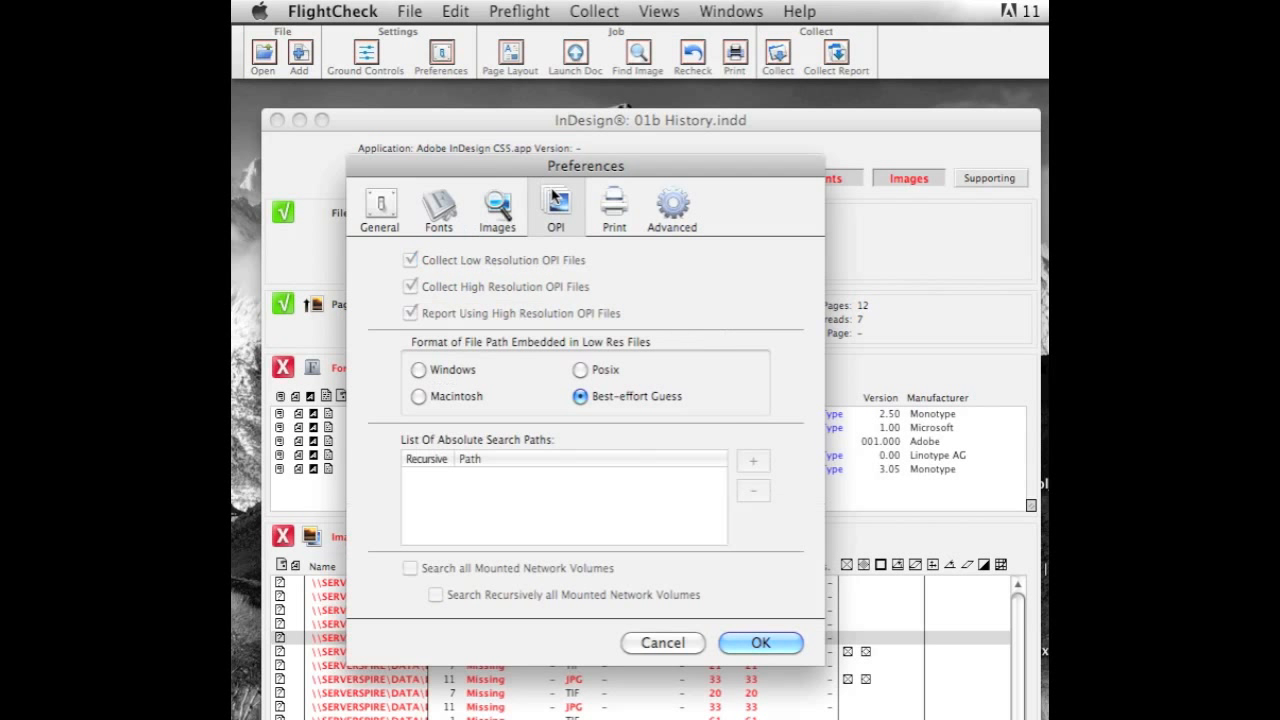
pyautogui.click(612, 207)
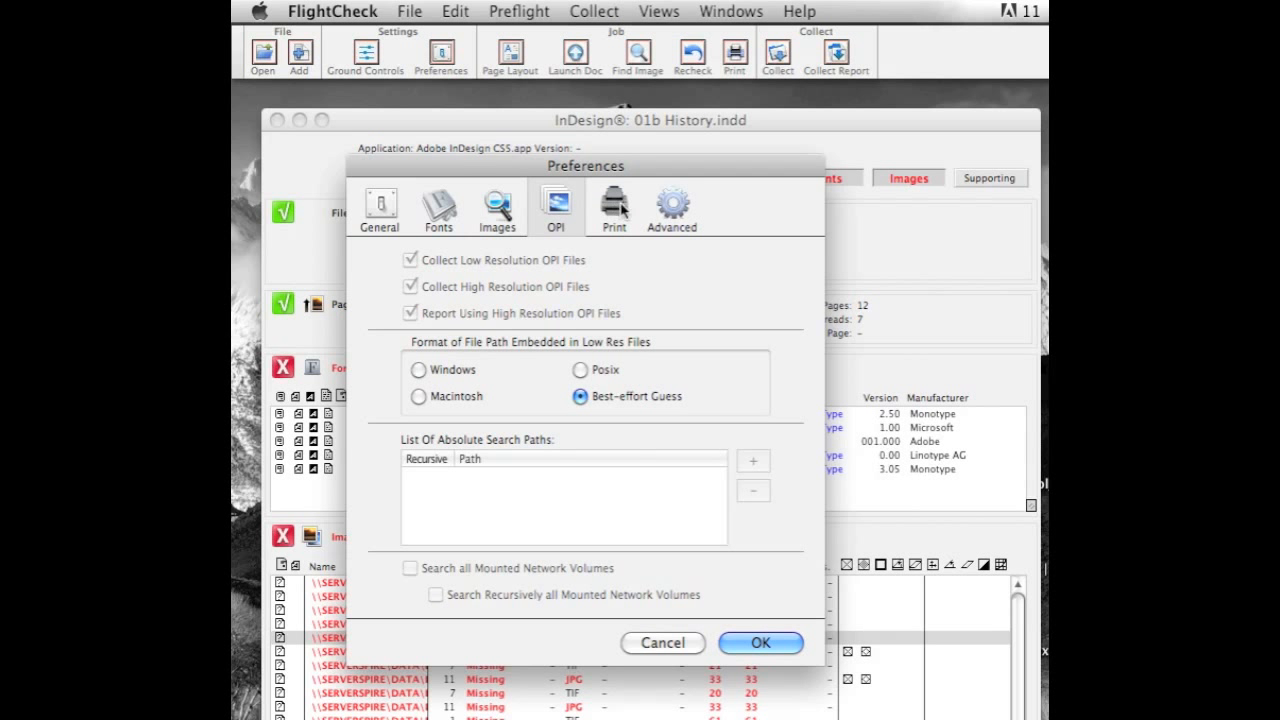
pyautogui.click(673, 210)
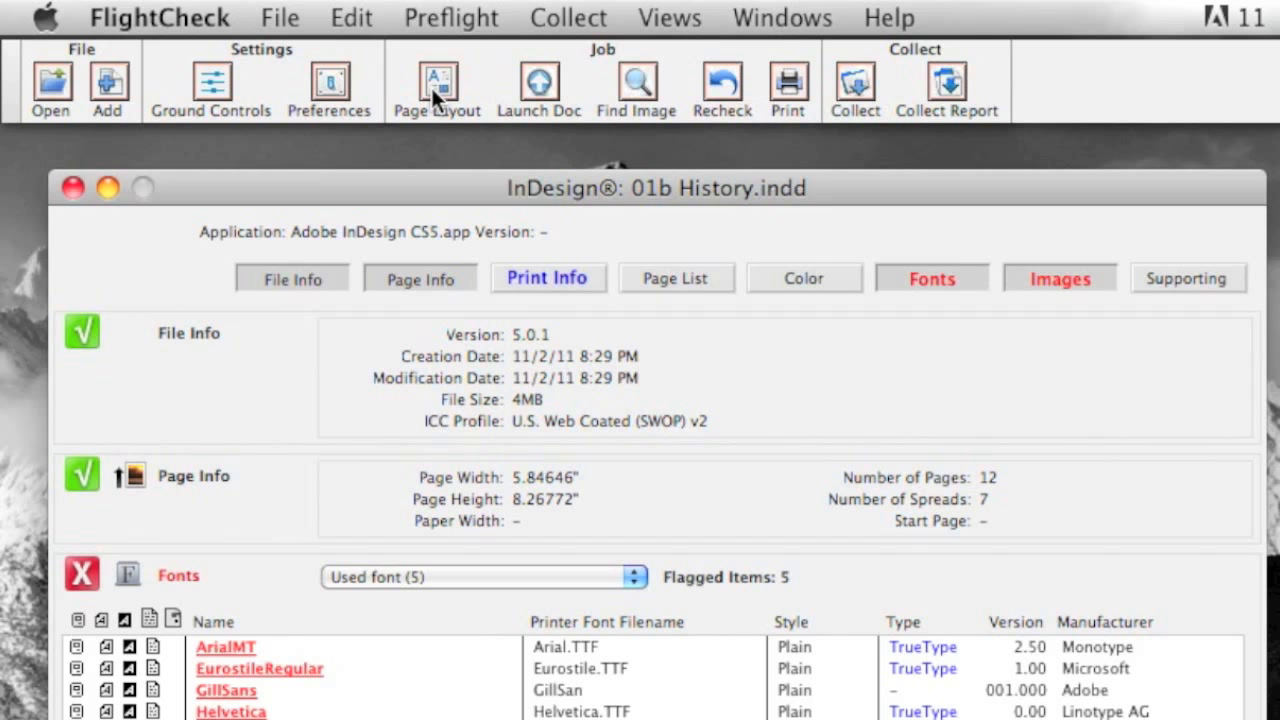
# - Open the document's page layout view, and inspect the flagged HULSMEYER.TIF image on page 2
pyautogui.click(431, 85)
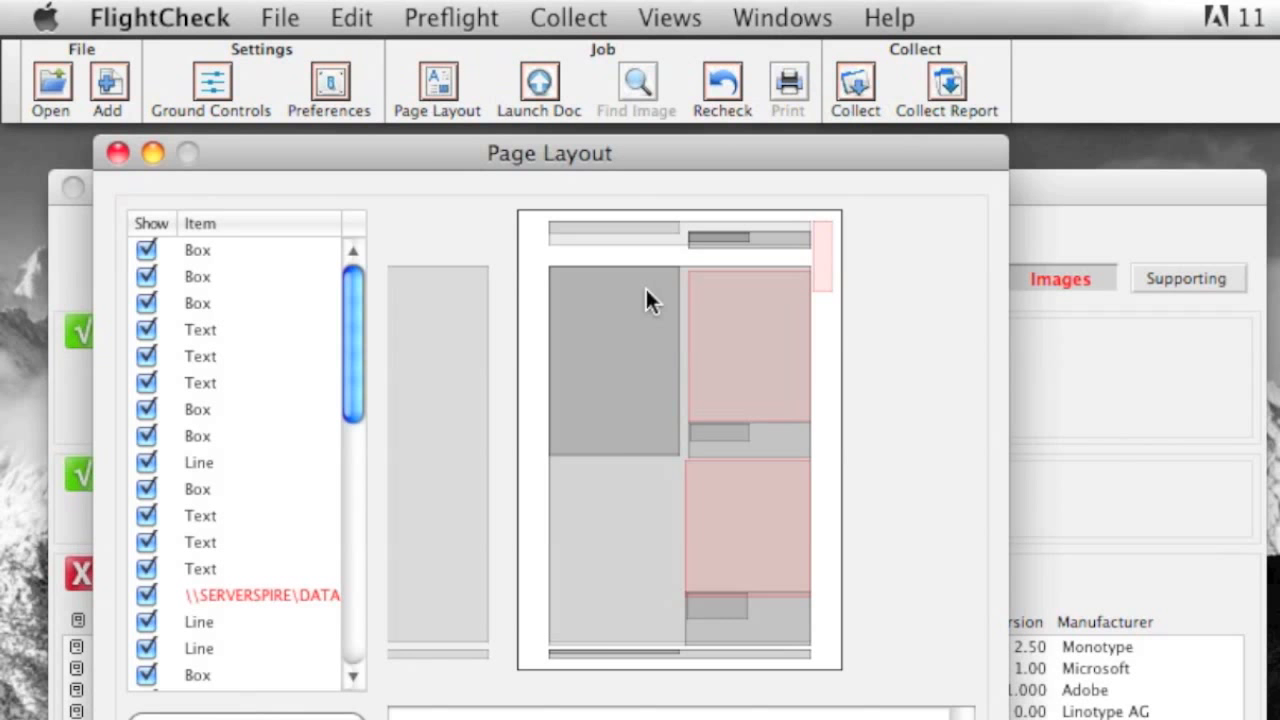
pyautogui.moveTo(431, 145); pyautogui.dragTo(463, 204)
pyautogui.click(713, 719)
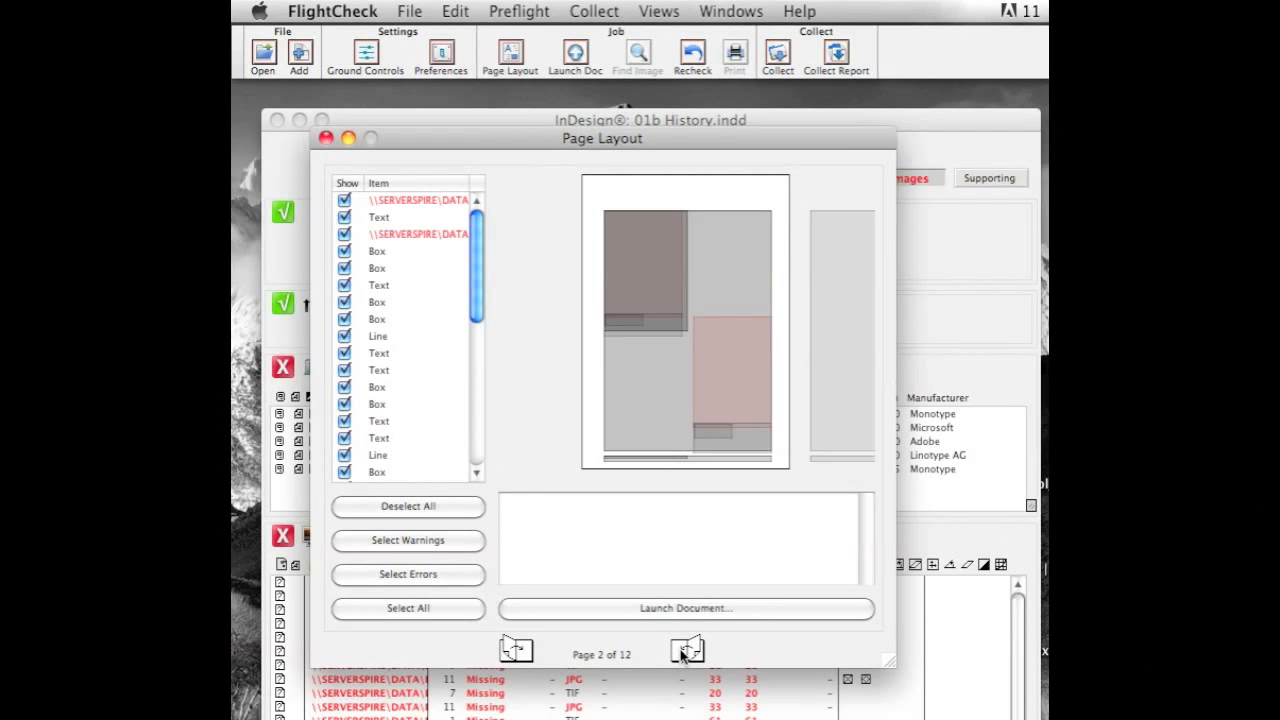
pyautogui.click(413, 234)
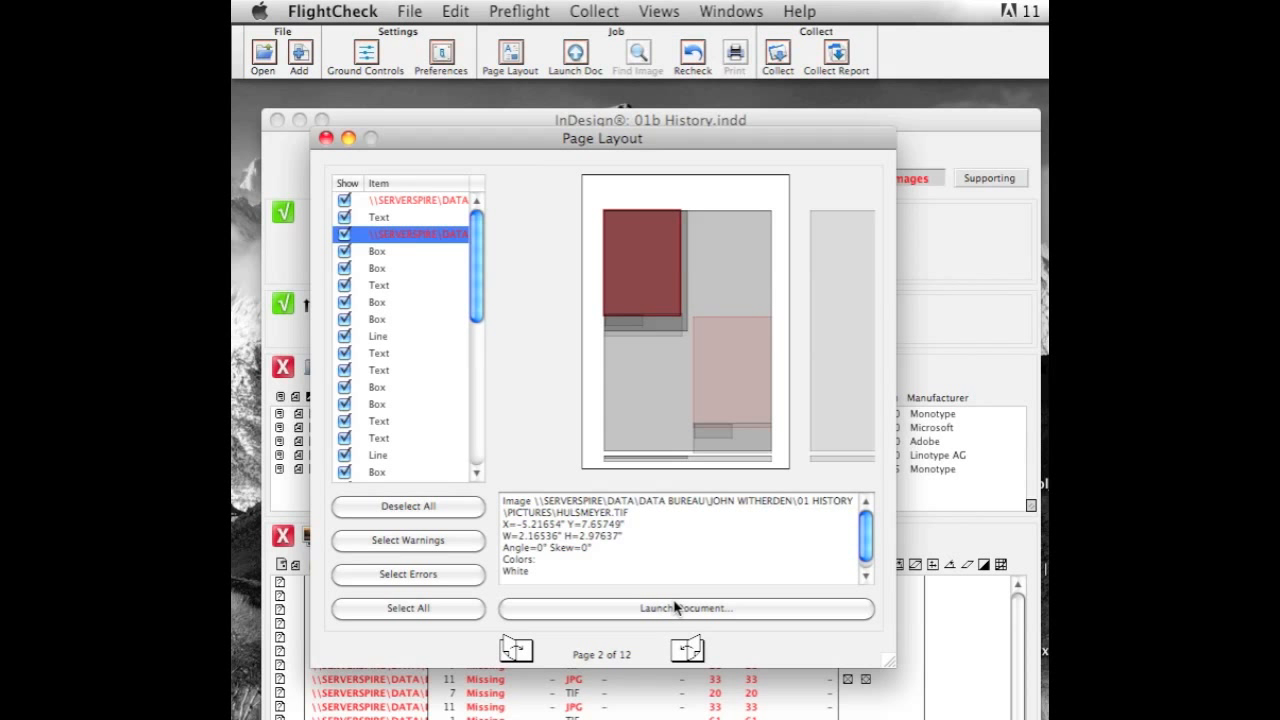
# - Go on through the layout pages to the RADAR HOUSE.TIF image, and inspect that image and a box on its page
pyautogui.click(684, 650)
pyautogui.click(684, 650)
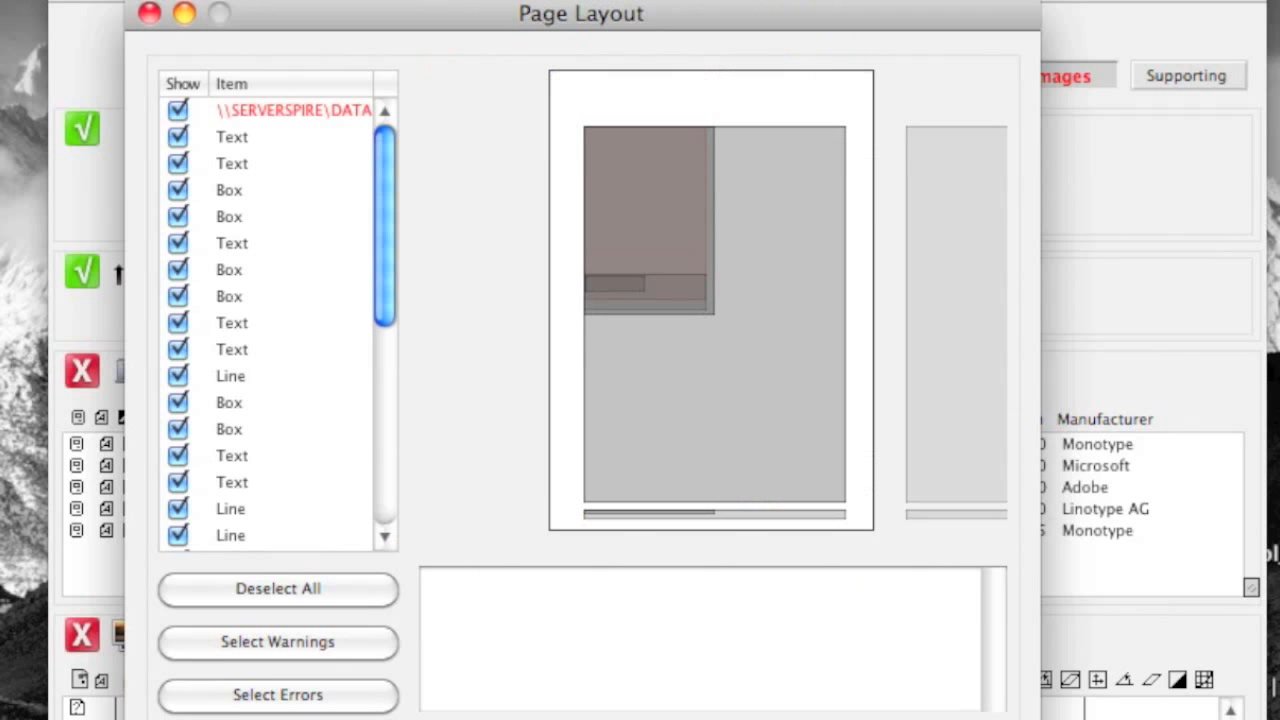
pyautogui.click(684, 650)
pyautogui.click(259, 479)
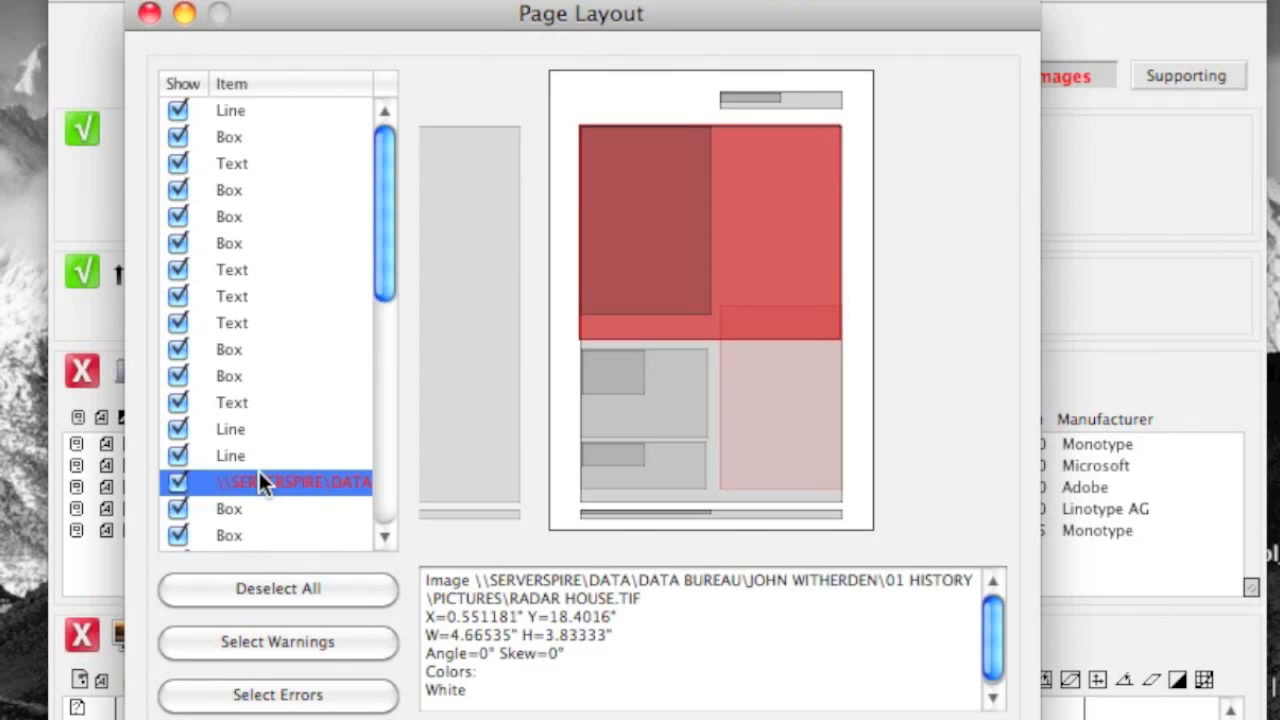
pyautogui.click(196, 347)
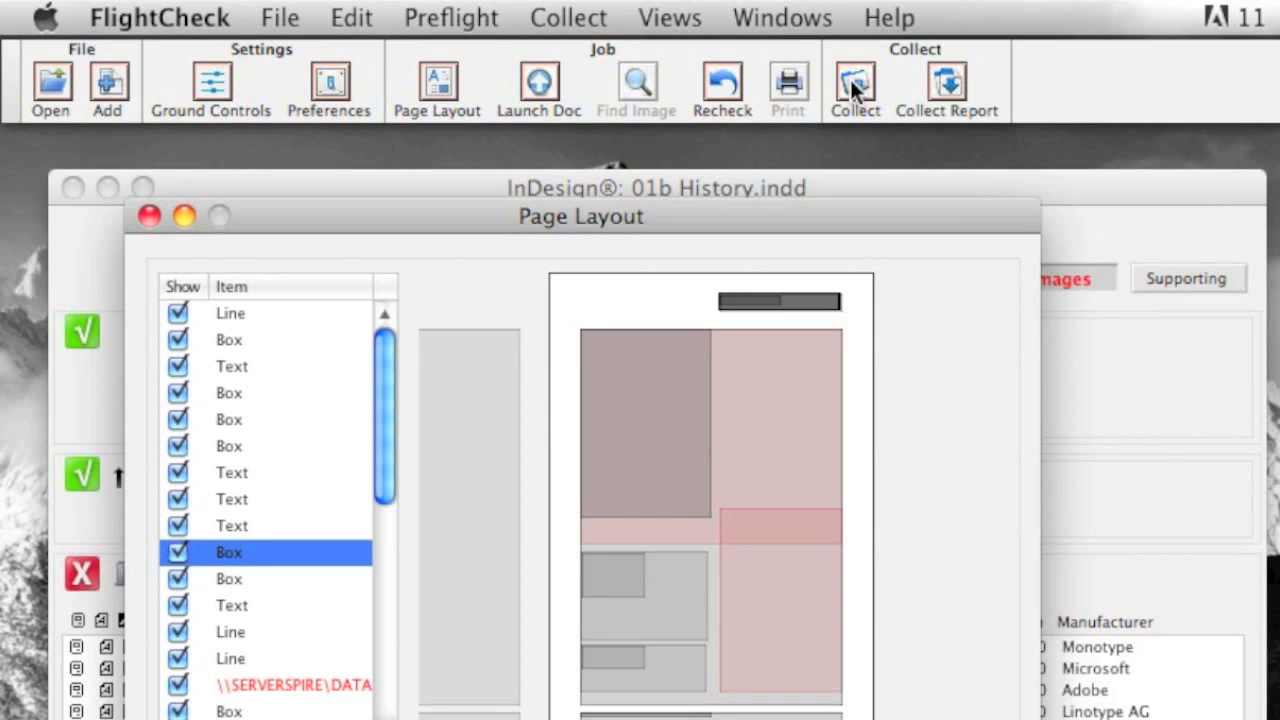
# - Open the Collect Job settings, and turn Compress Job off and on again
pyautogui.click(853, 82)
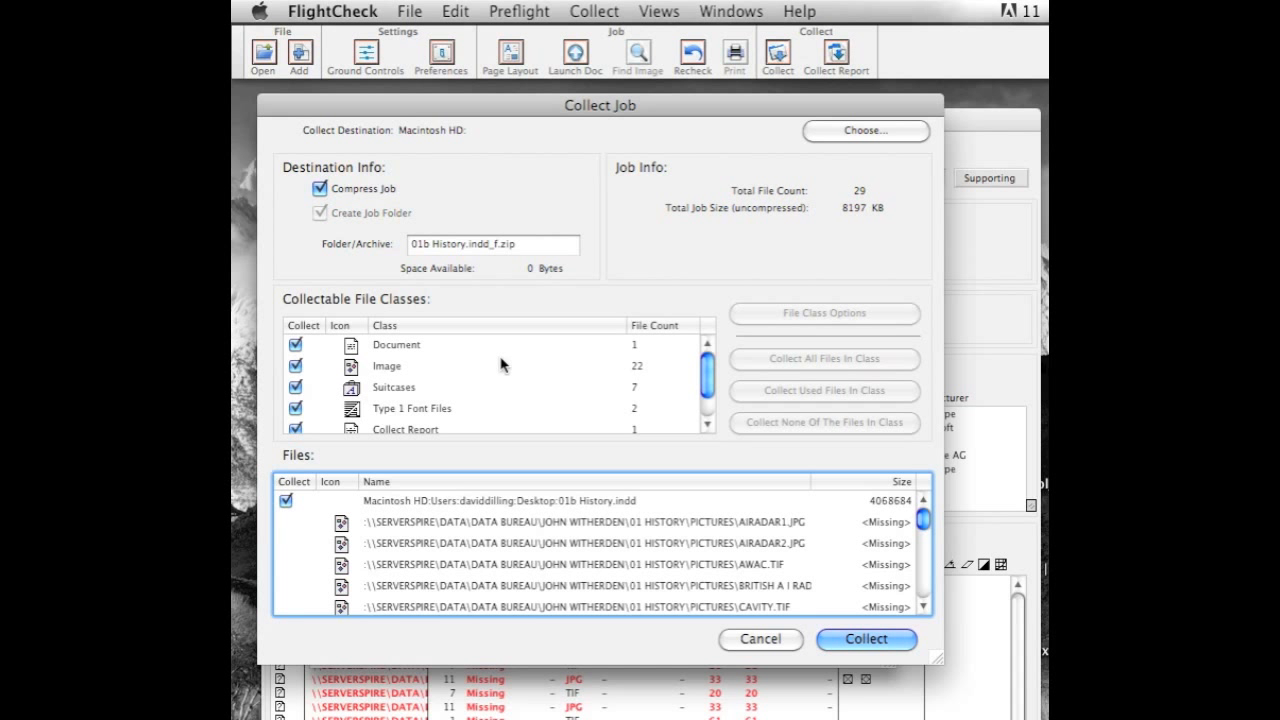
pyautogui.click(319, 188)
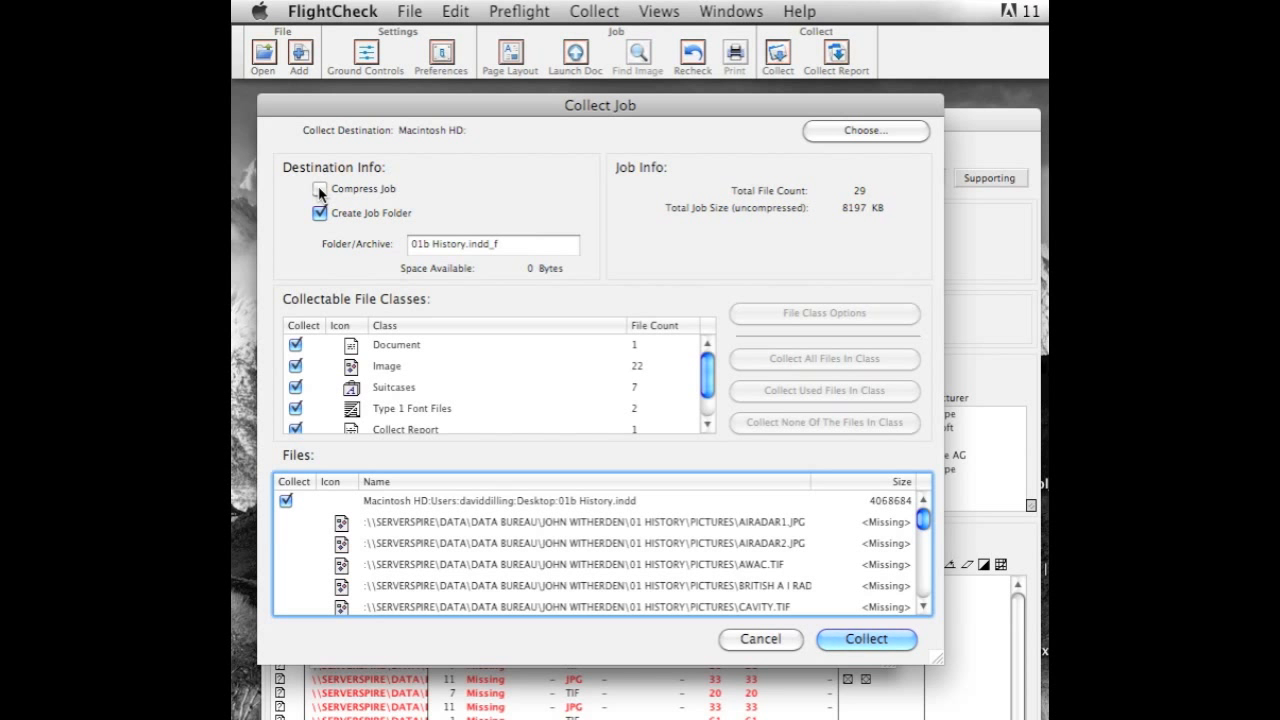
pyautogui.click(320, 190)
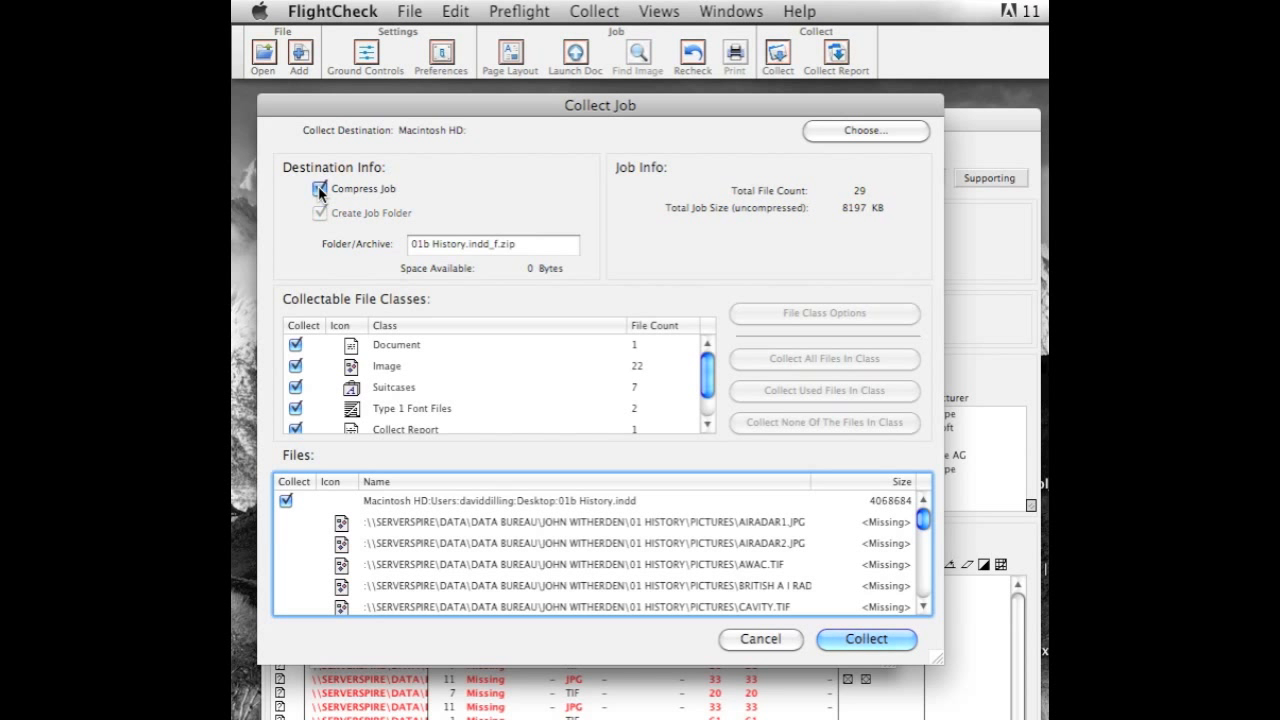
# - Browse for a collect destination folder without choosing one, and look through the collectable file classes
pyautogui.click(857, 131)
pyautogui.moveTo(766, 134); pyautogui.dragTo(509, 138)
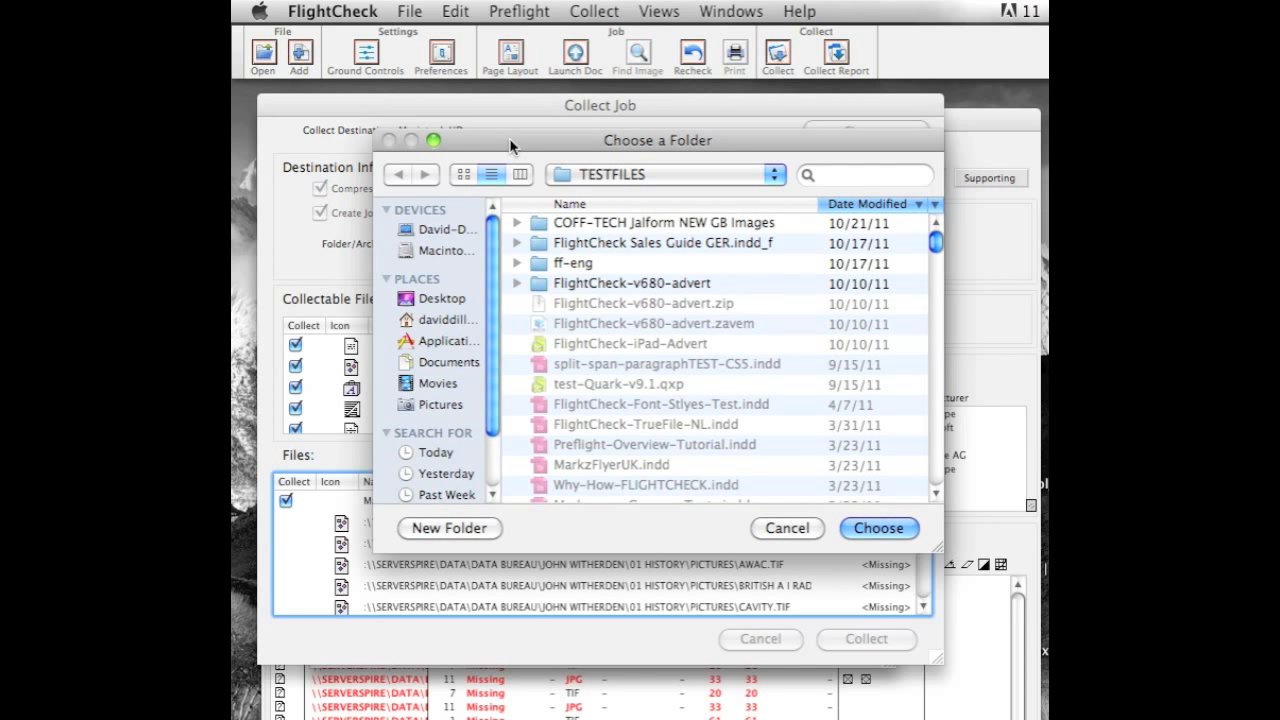
pyautogui.click(787, 528)
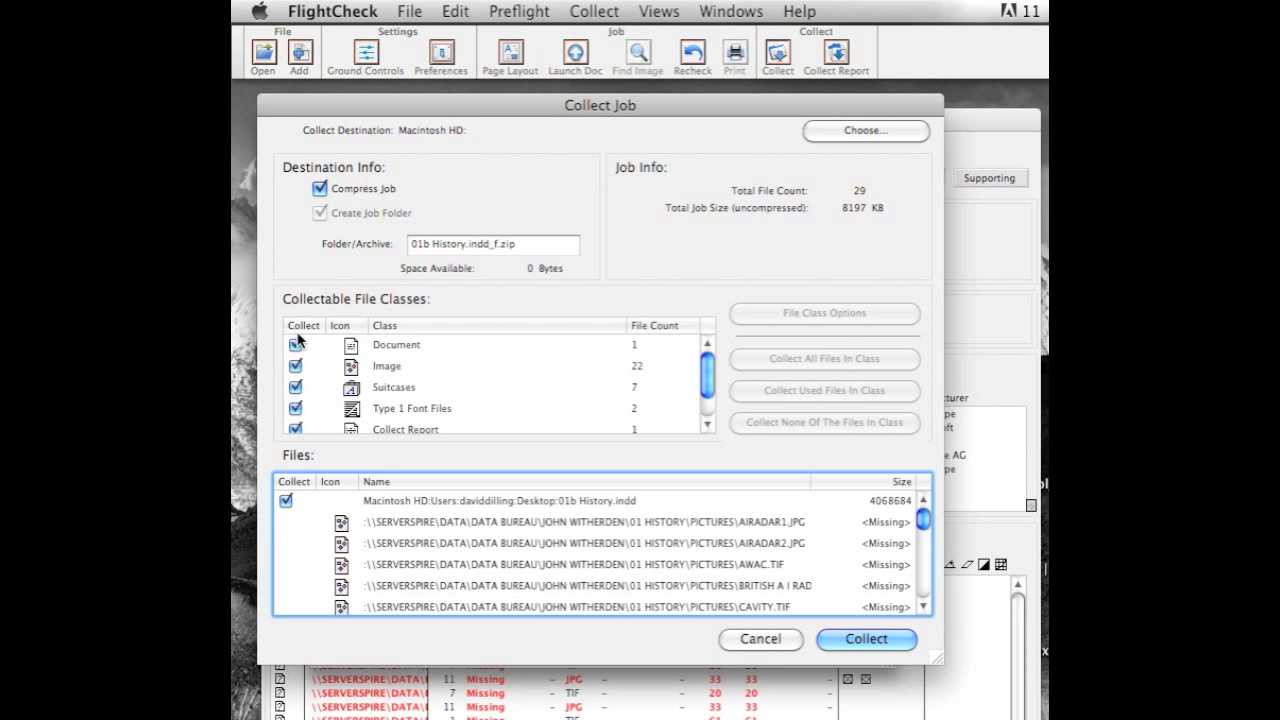
pyautogui.moveTo(708, 379); pyautogui.dragTo(713, 407)
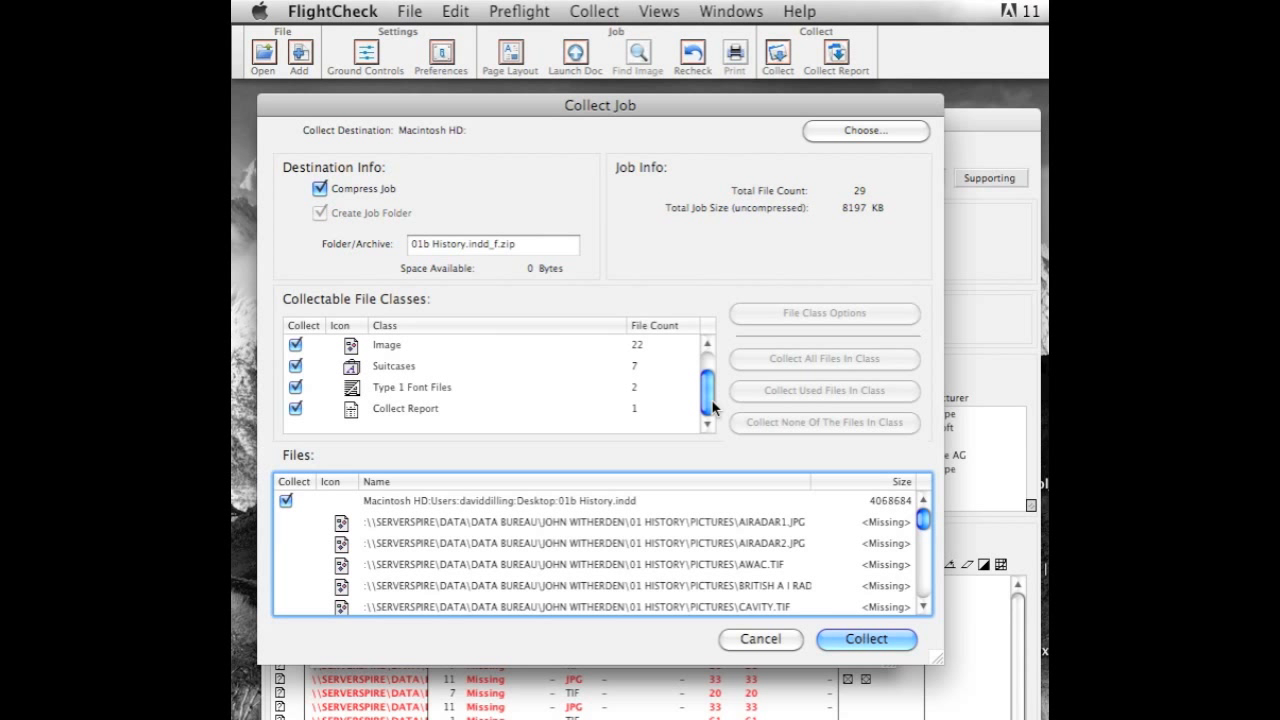
pyautogui.moveTo(711, 399); pyautogui.dragTo(703, 359)
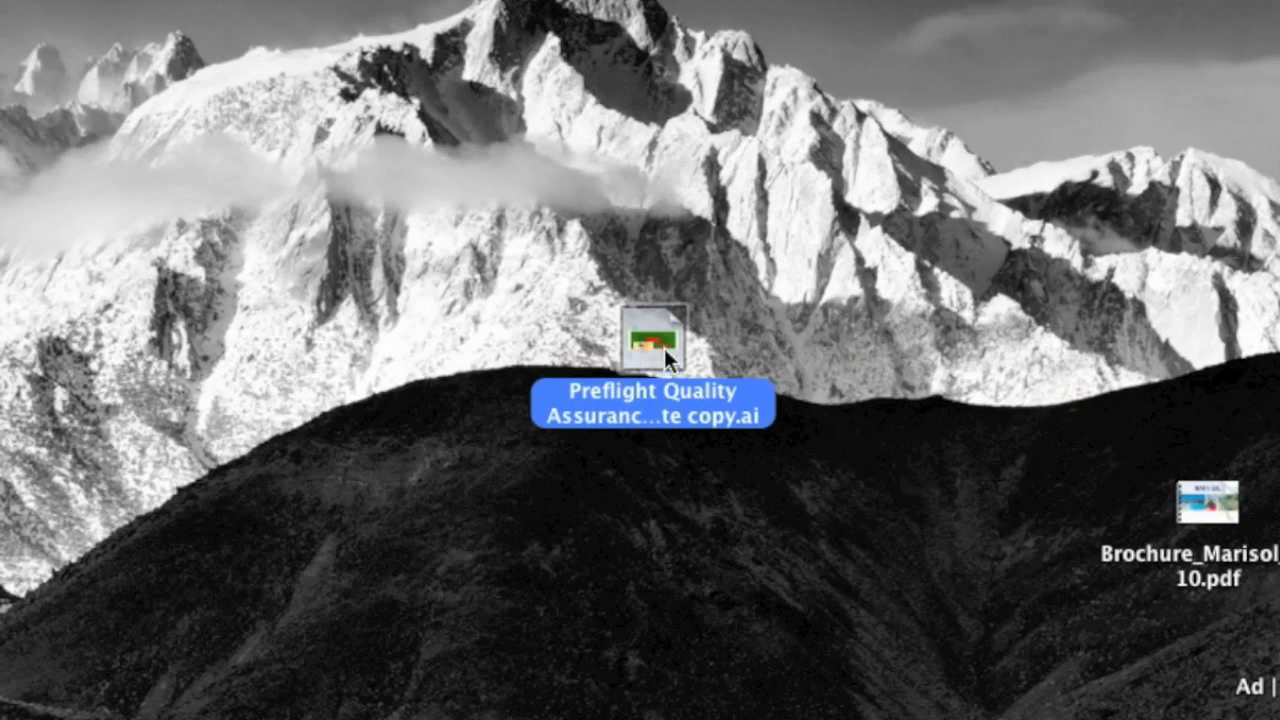
# - Preflight Preflight Quality Assurance Quote copy.ai from the desktop, and expand its "Effective resolution out of range" entry
pyautogui.moveTo(650, 347); pyautogui.dragTo(673, 634)
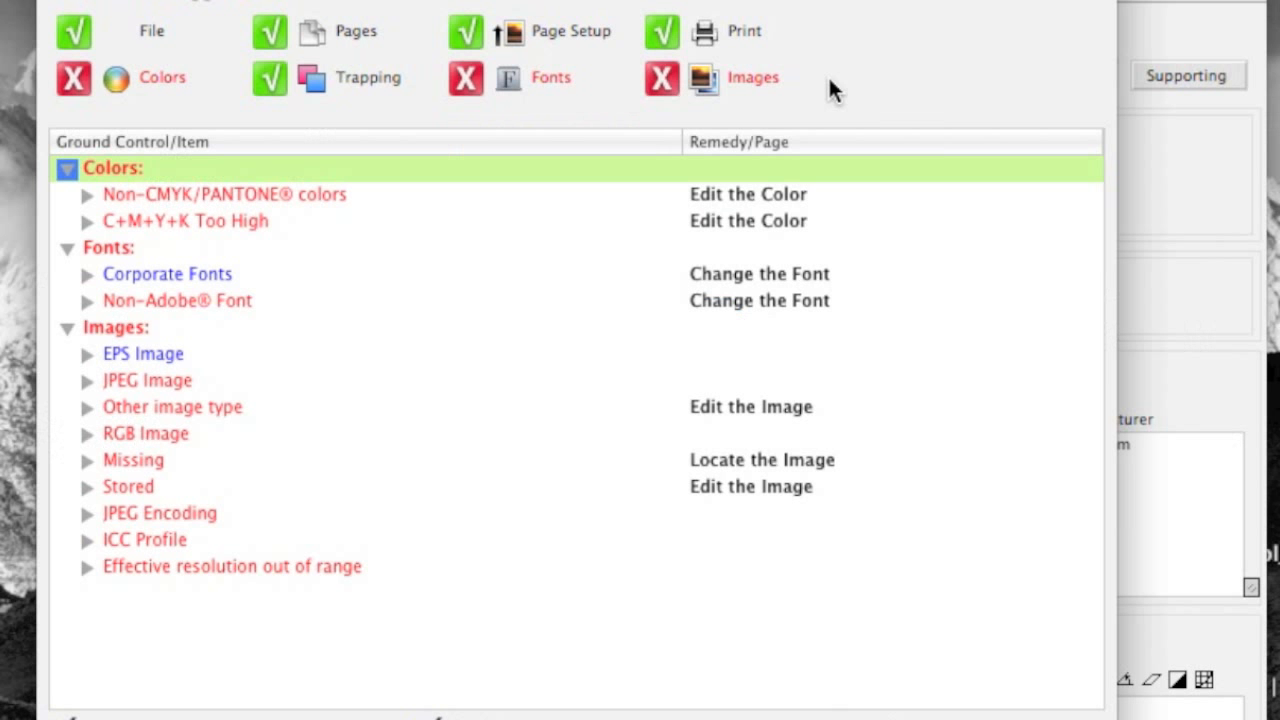
pyautogui.click(83, 651)
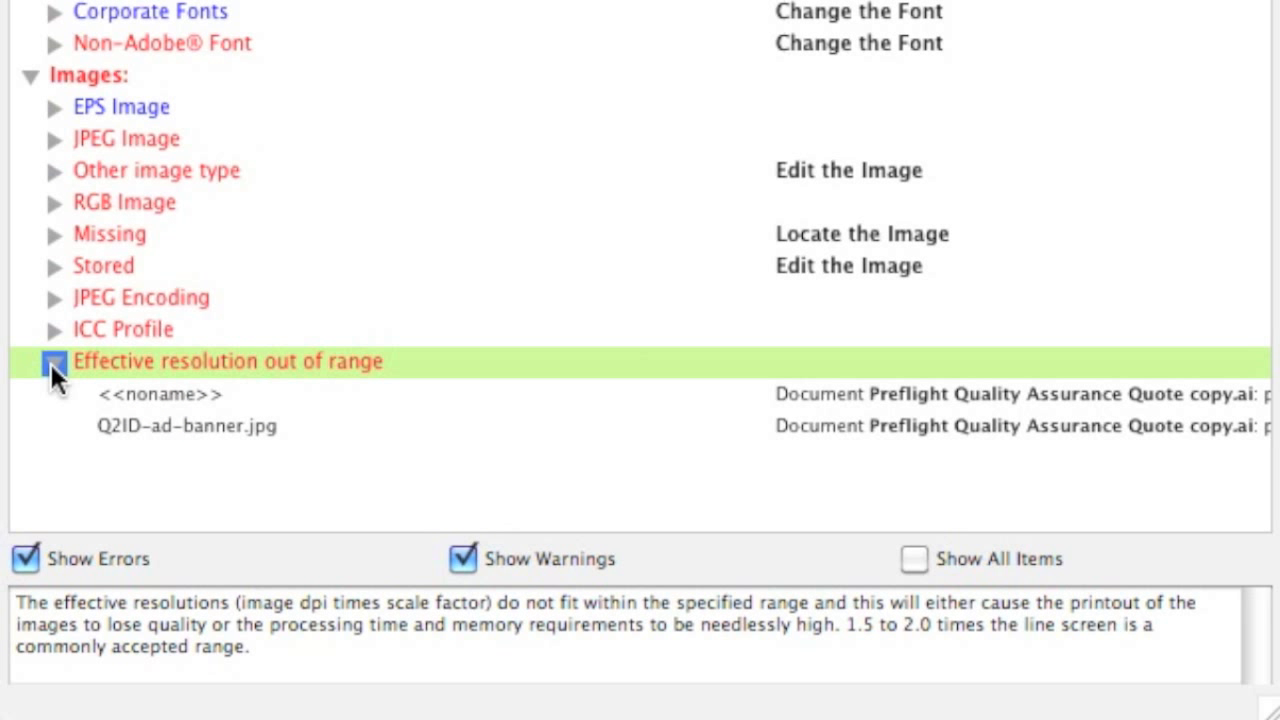
# - Collapse the "Effective resolution out of range" entry and inspect the details of Q2ID-ad-banner.jpg in the image list
pyautogui.click(53, 363)
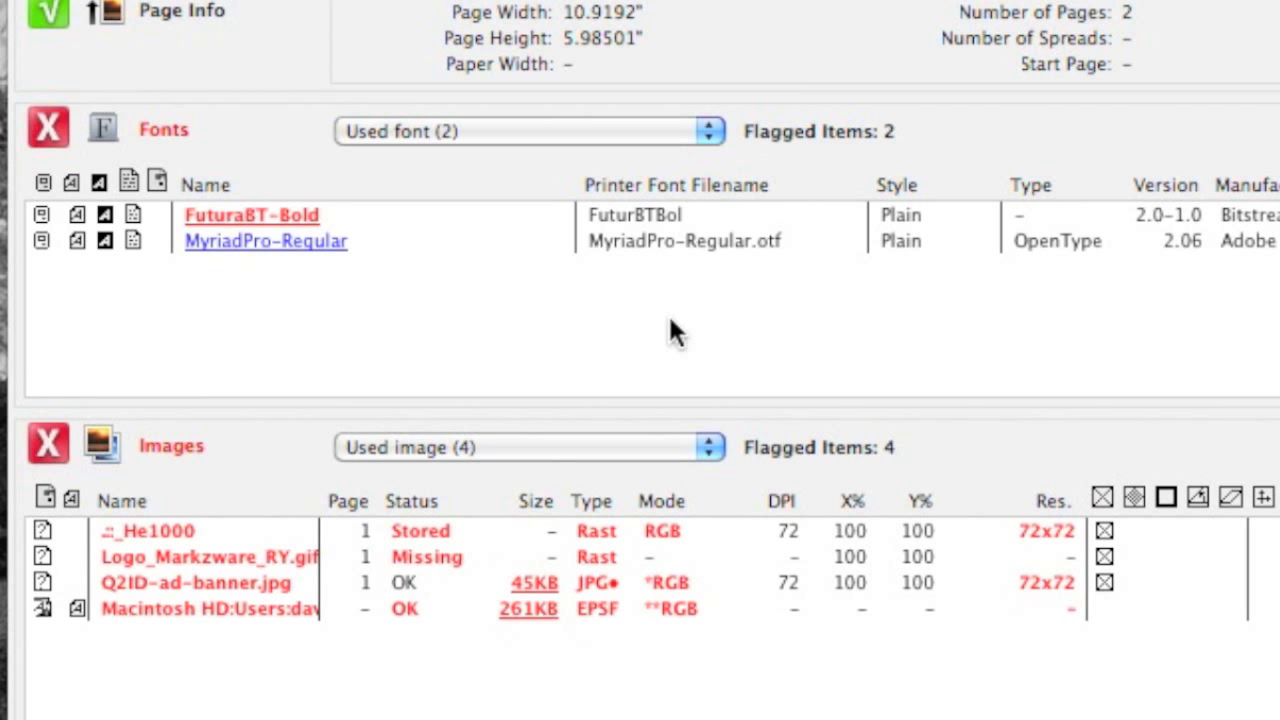
pyautogui.click(721, 588)
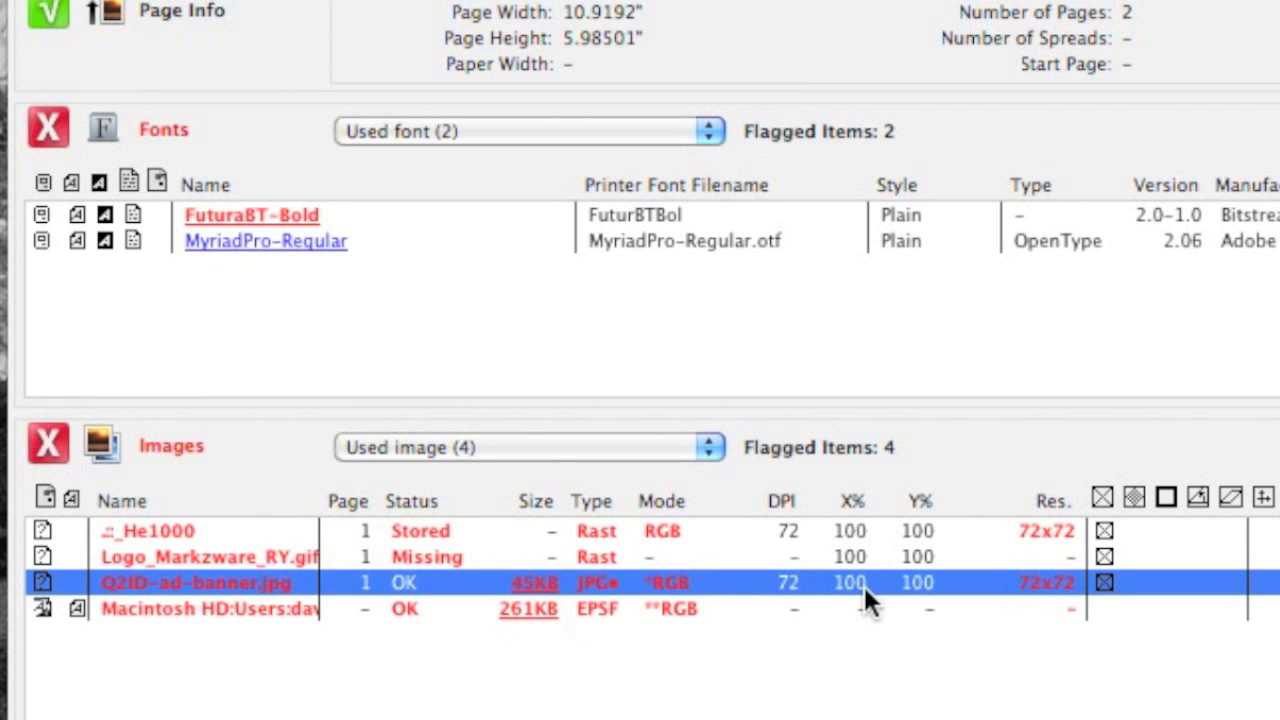
pyautogui.doubleClick(1025, 580)
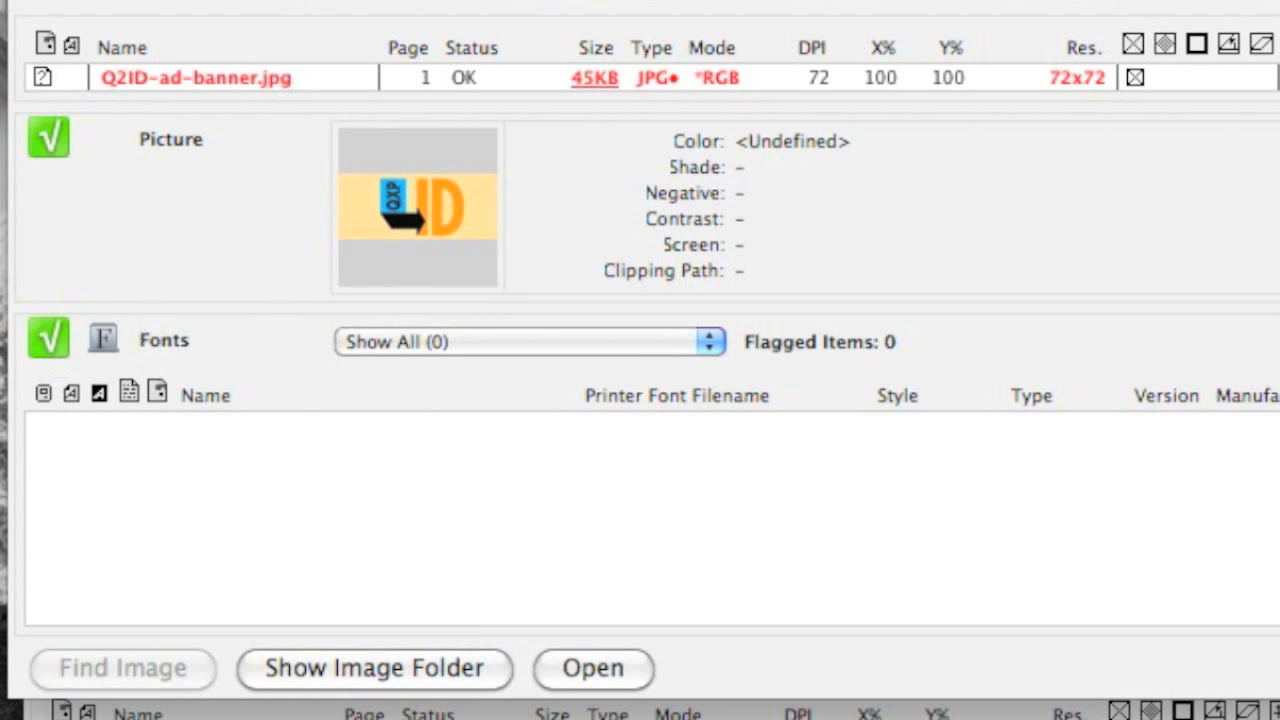
pyautogui.press('Escape')
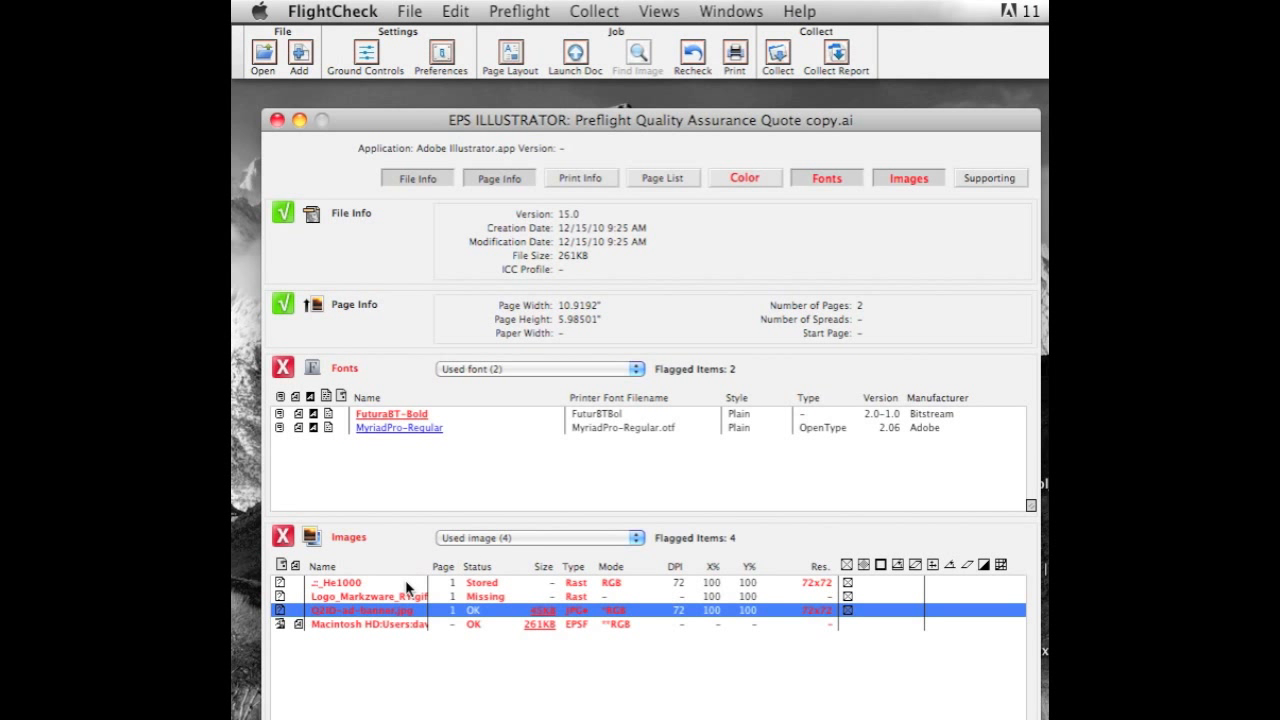
# - Check which fonts the EPSF image in the image list uses, view its detail window, and close that window
pyautogui.click(406, 584)
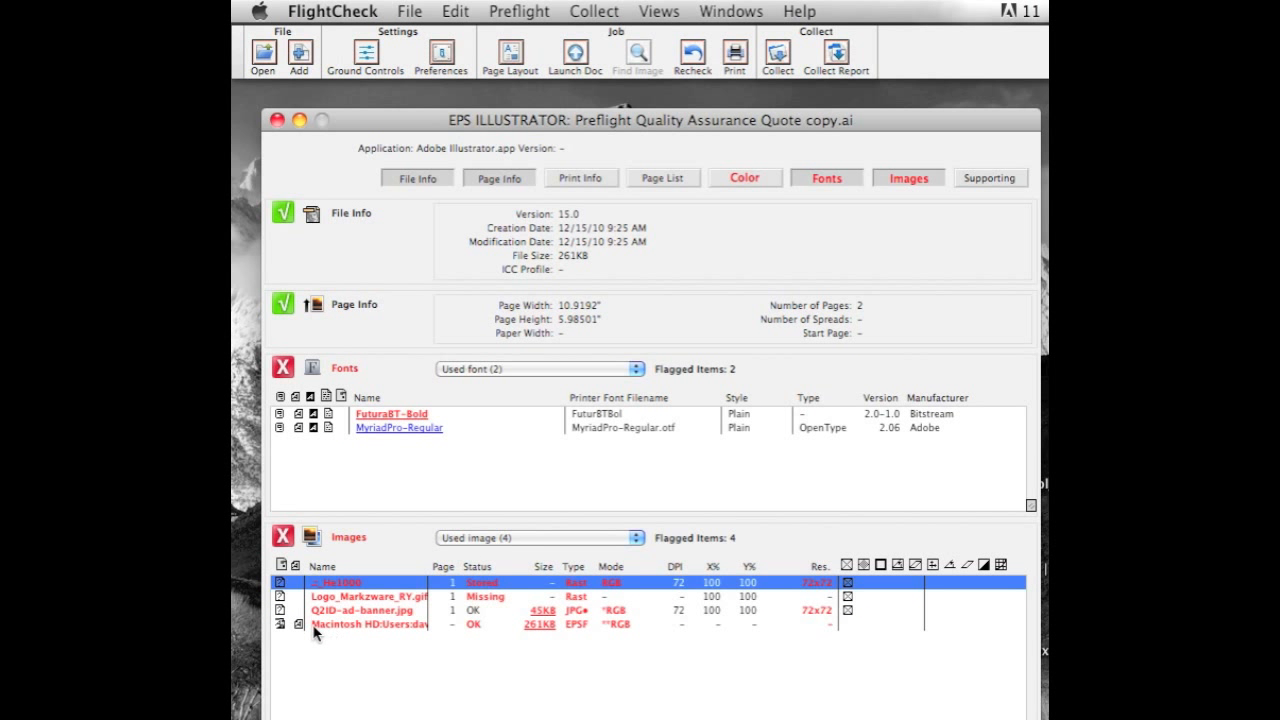
pyautogui.moveTo(299, 627)
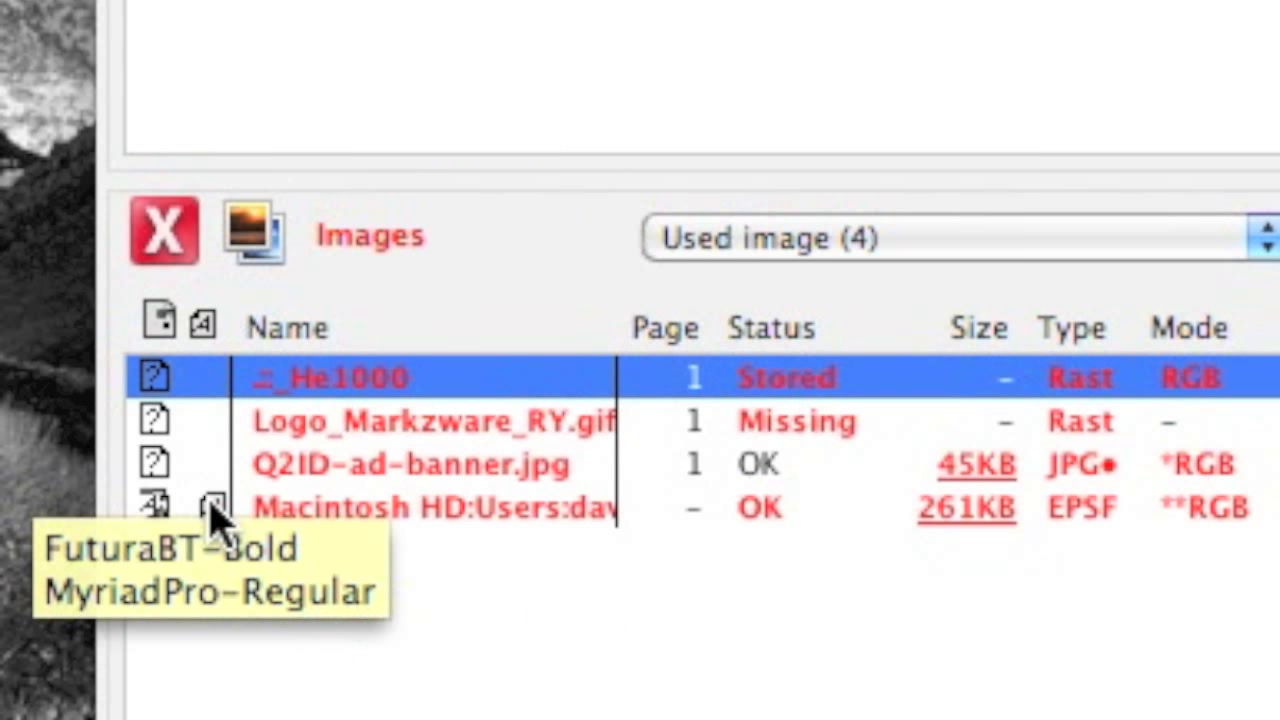
pyautogui.click(216, 516)
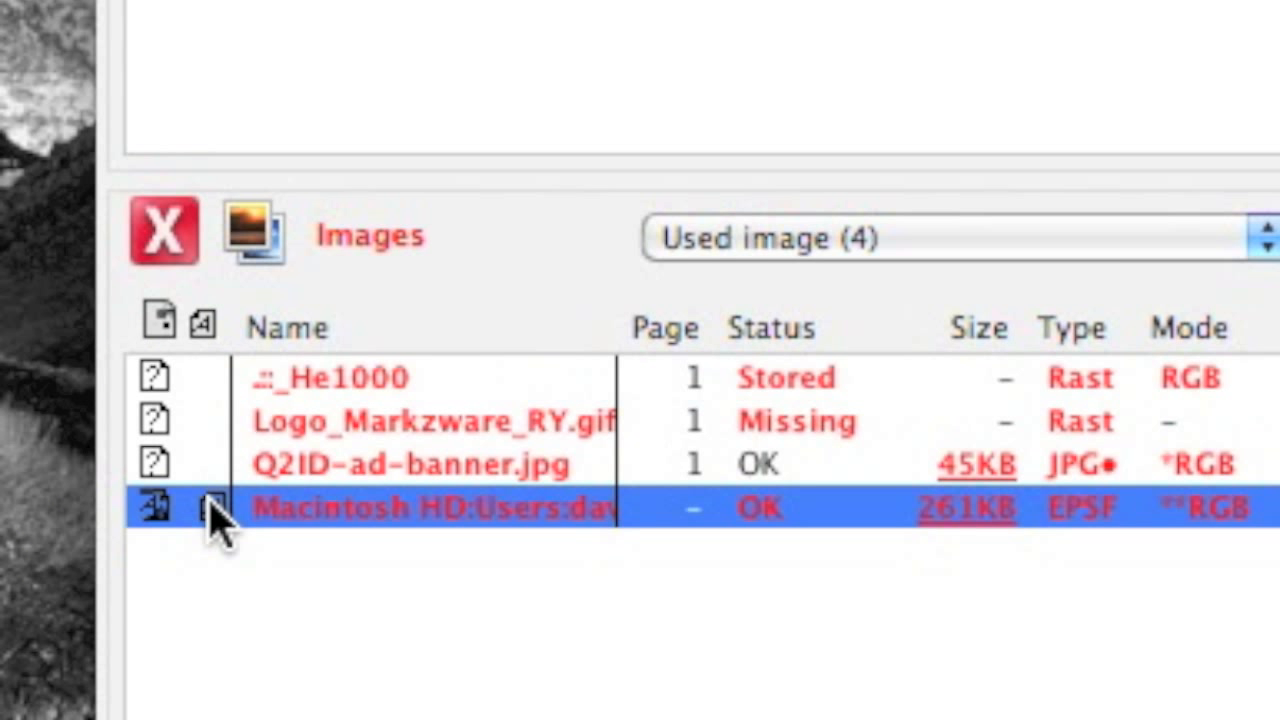
pyautogui.moveTo(215, 513)
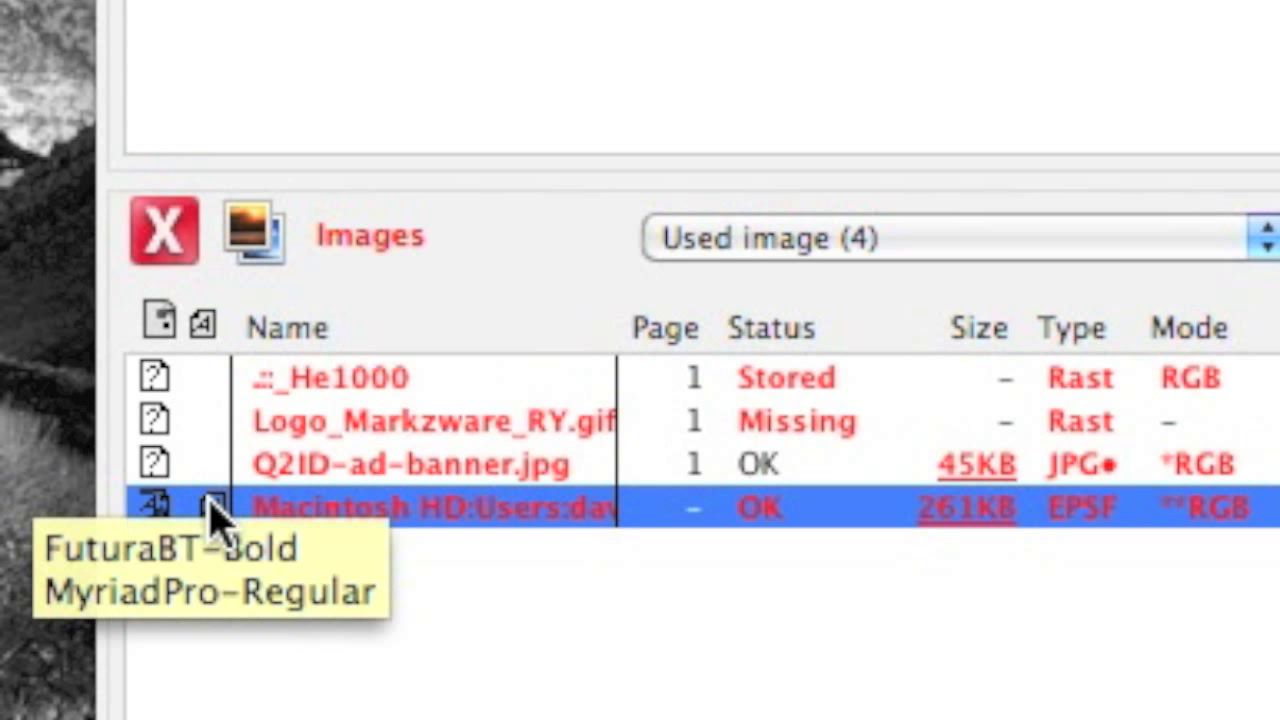
pyautogui.doubleClick(296, 515)
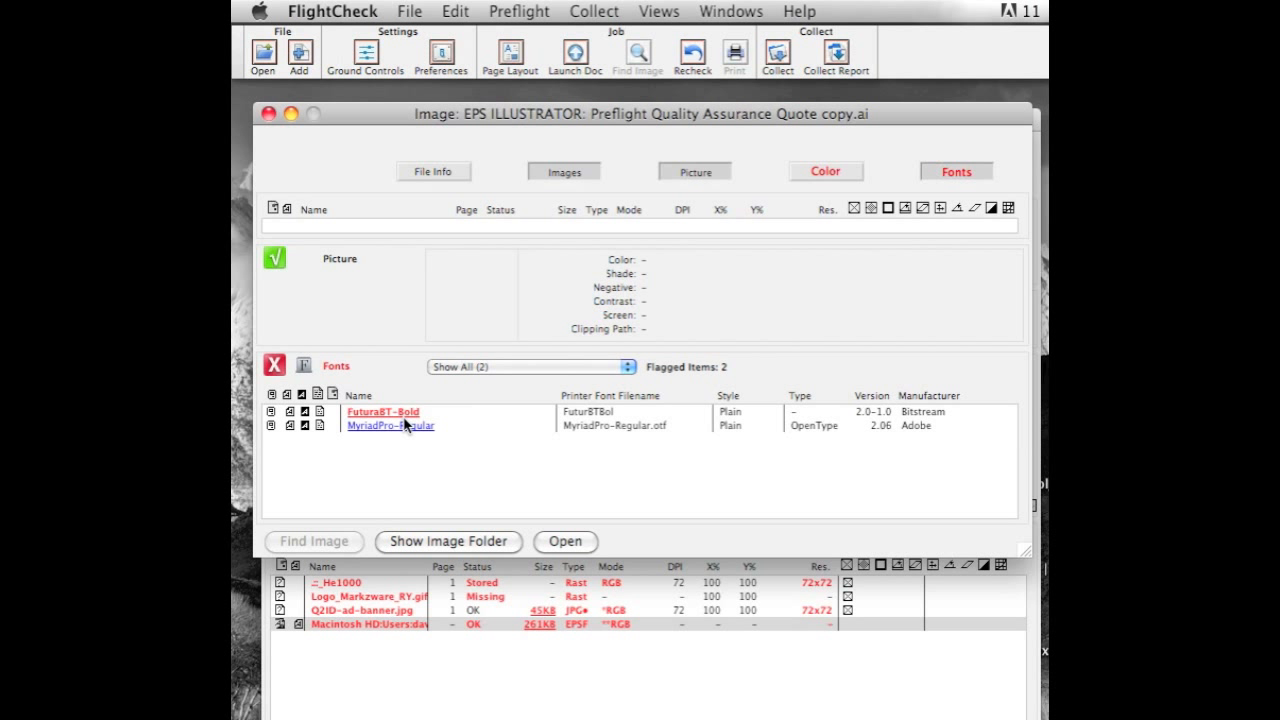
pyautogui.click(268, 115)
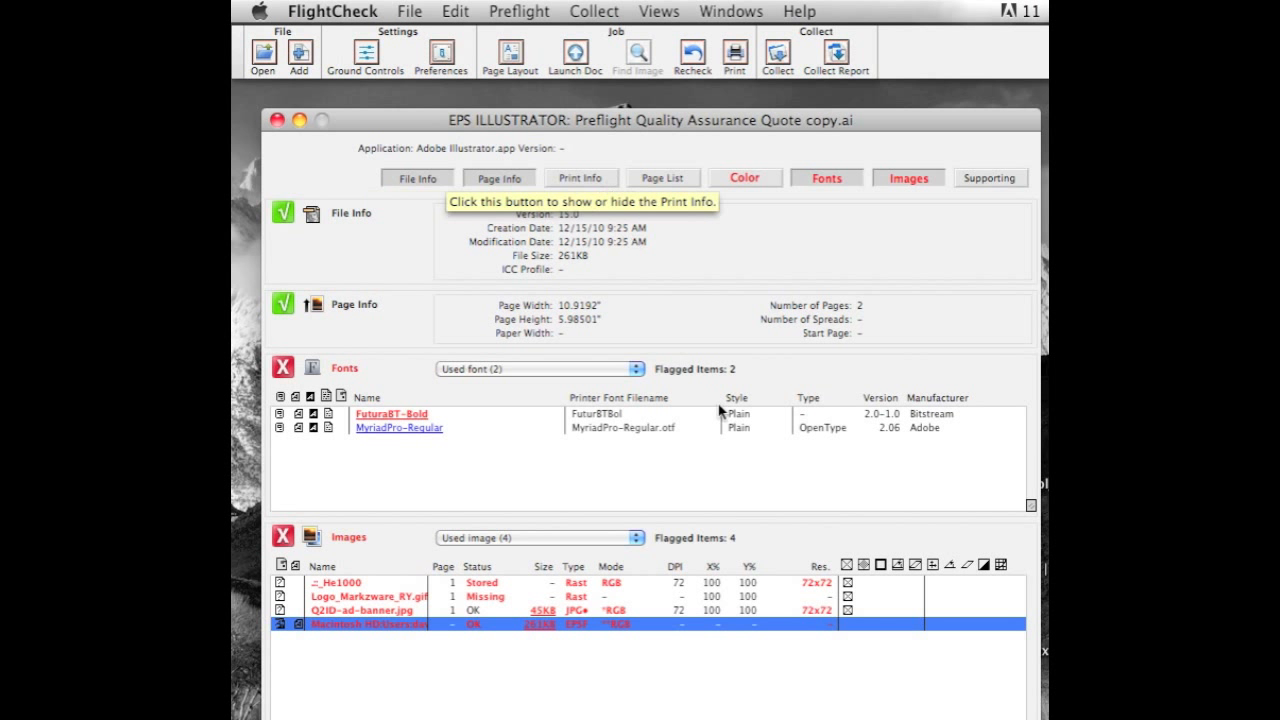
# - Collect the Illustrator job with its images and fonts, and look over the collected document, folders and report in Finder
pyautogui.click(777, 53)
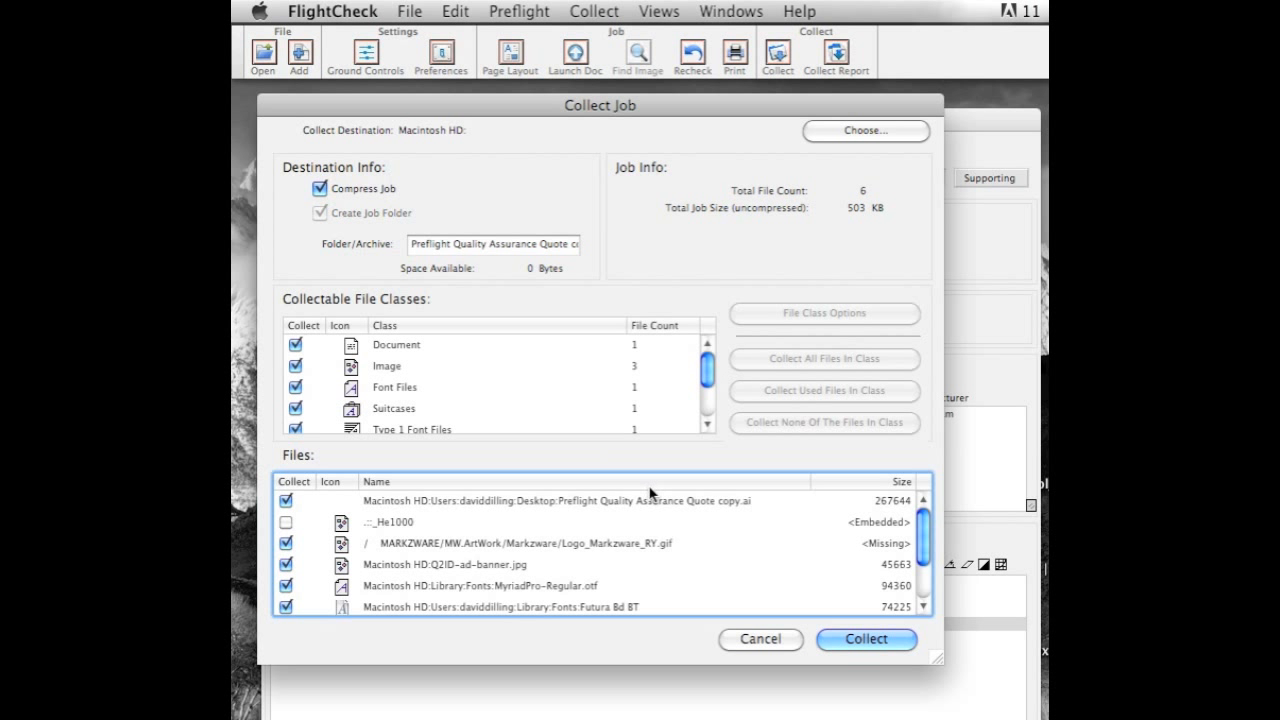
pyautogui.click(866, 639)
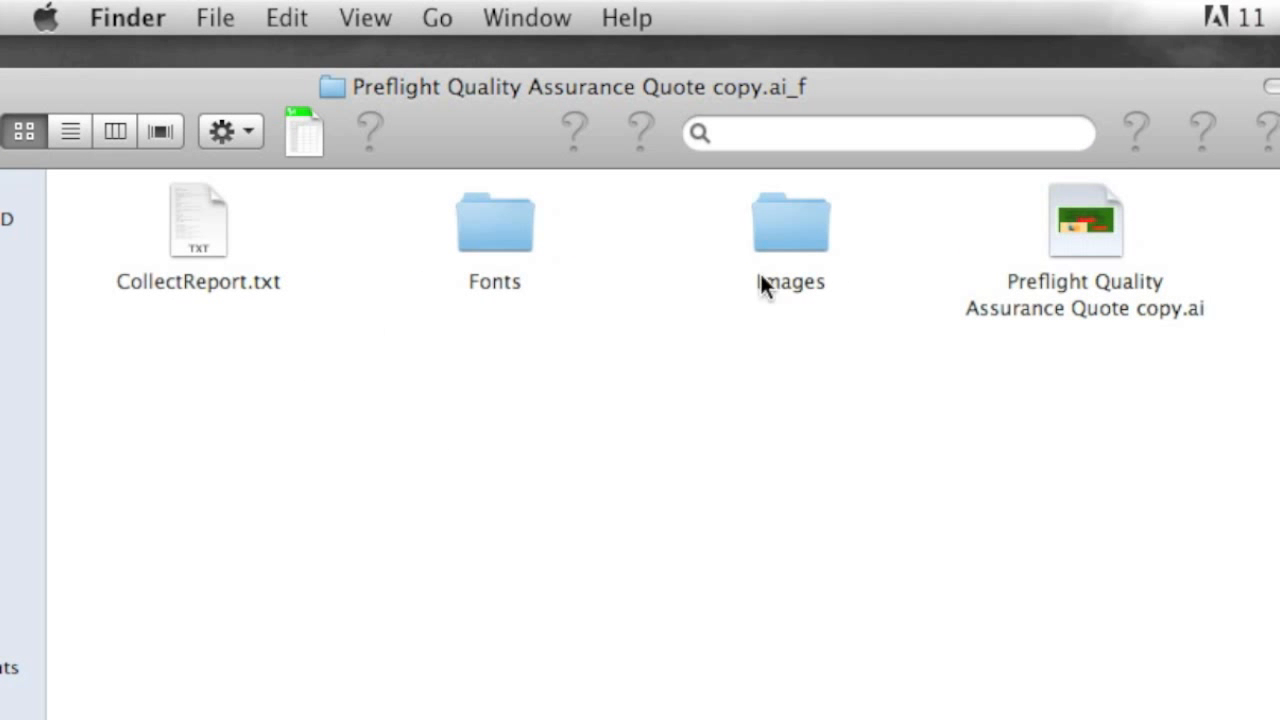
pyautogui.click(1076, 243)
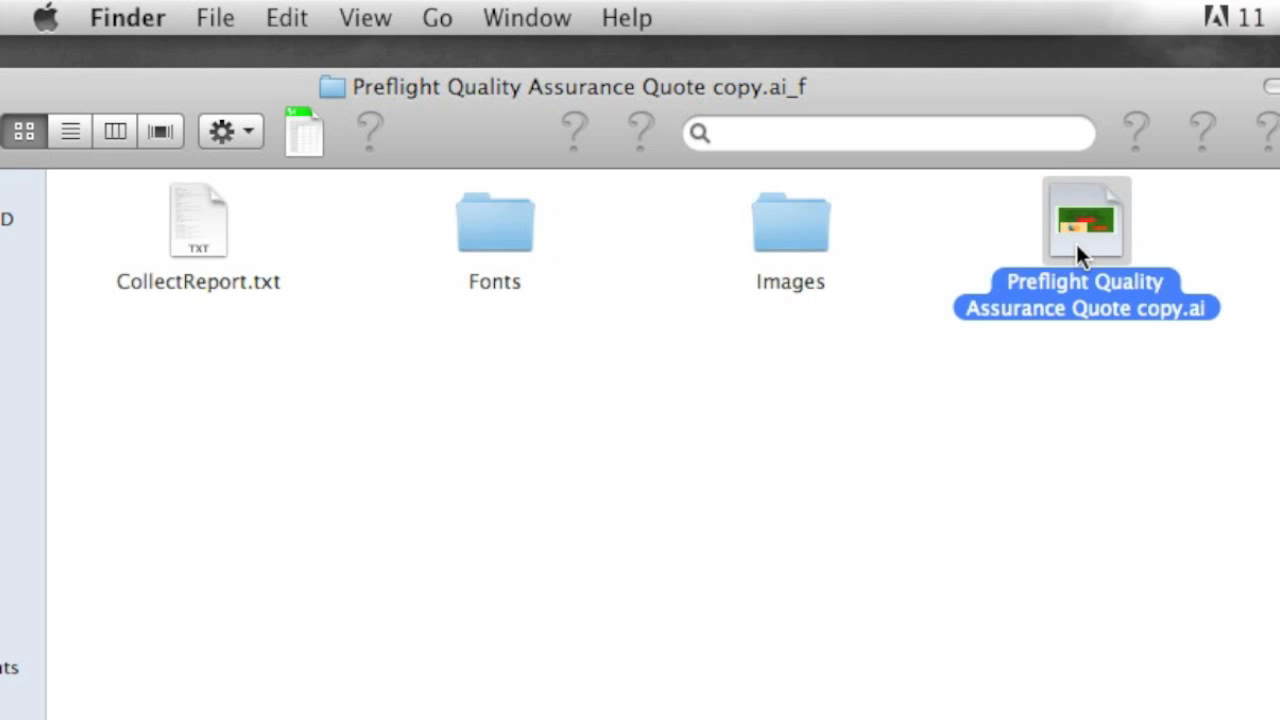
pyautogui.click(785, 245)
pyautogui.click(504, 224)
pyautogui.click(190, 236)
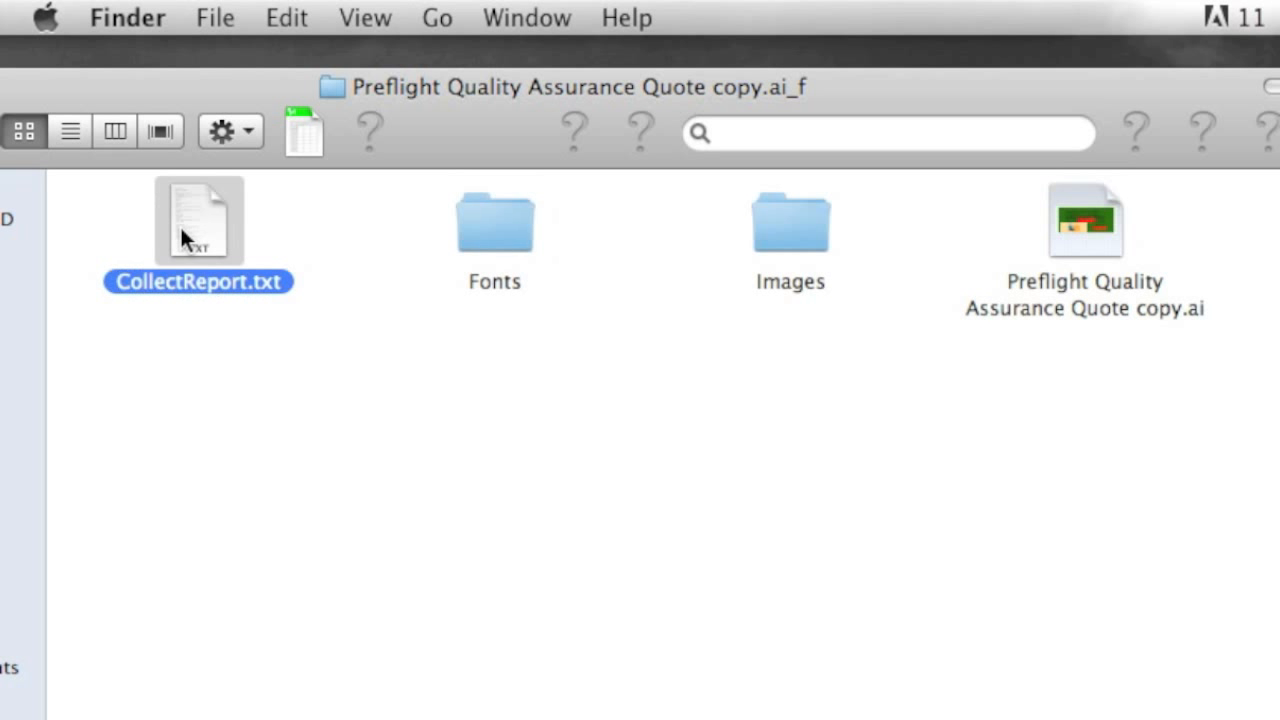
pyautogui.click(708, 440)
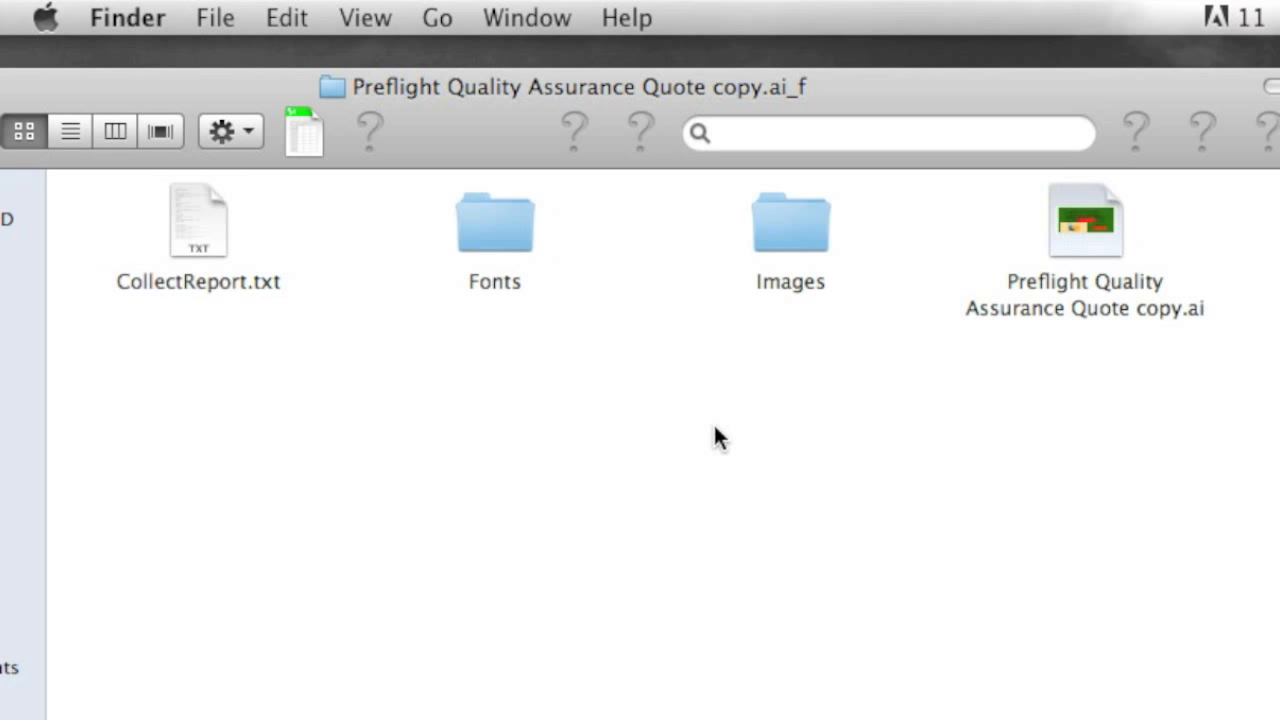
# - Look inside the collected Images folder and the Fonts folder, and move FuturBTBol closer to the other font files
pyautogui.doubleClick(795, 240)
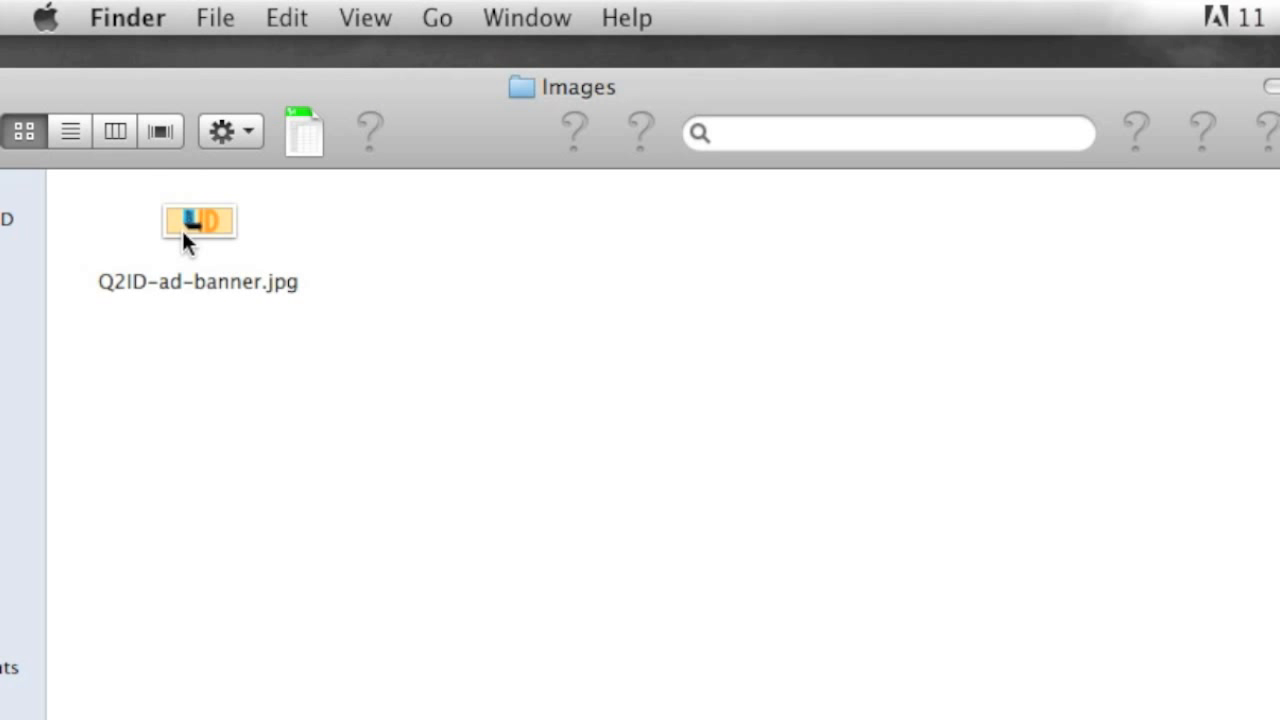
pyautogui.press('super+bracketleft')
pyautogui.doubleClick(503, 230)
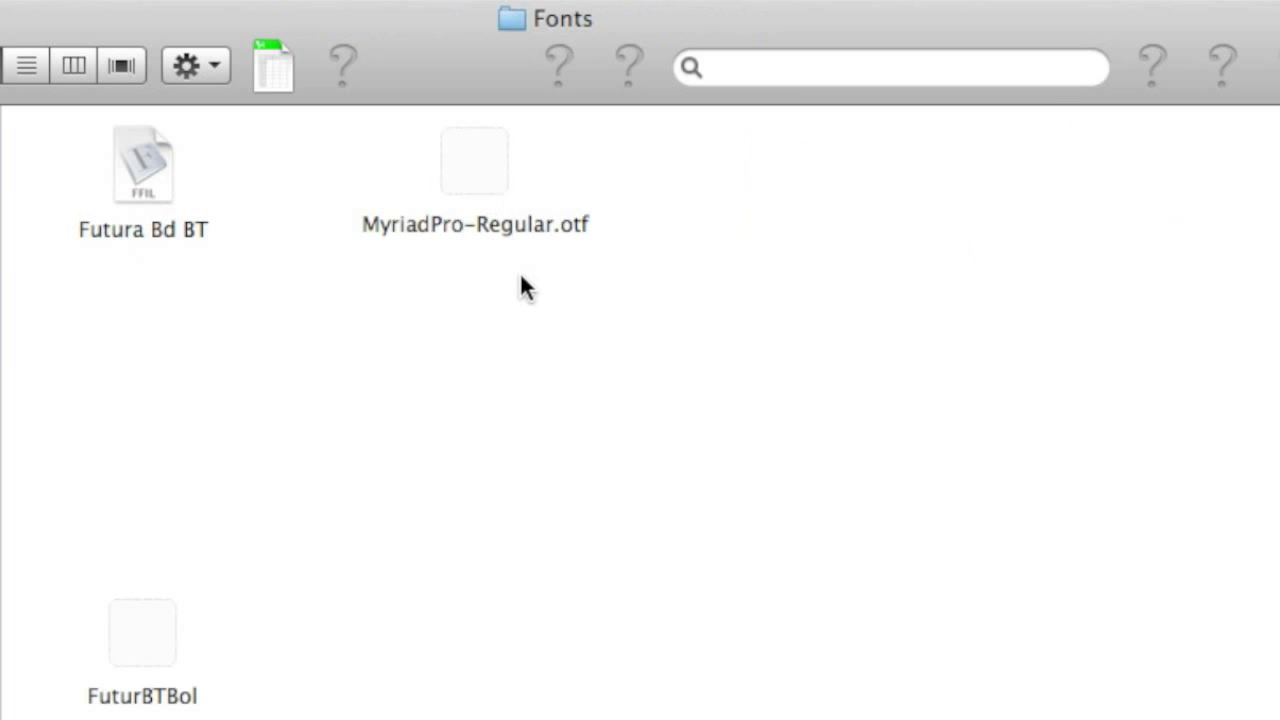
pyautogui.moveTo(150, 662); pyautogui.dragTo(291, 362)
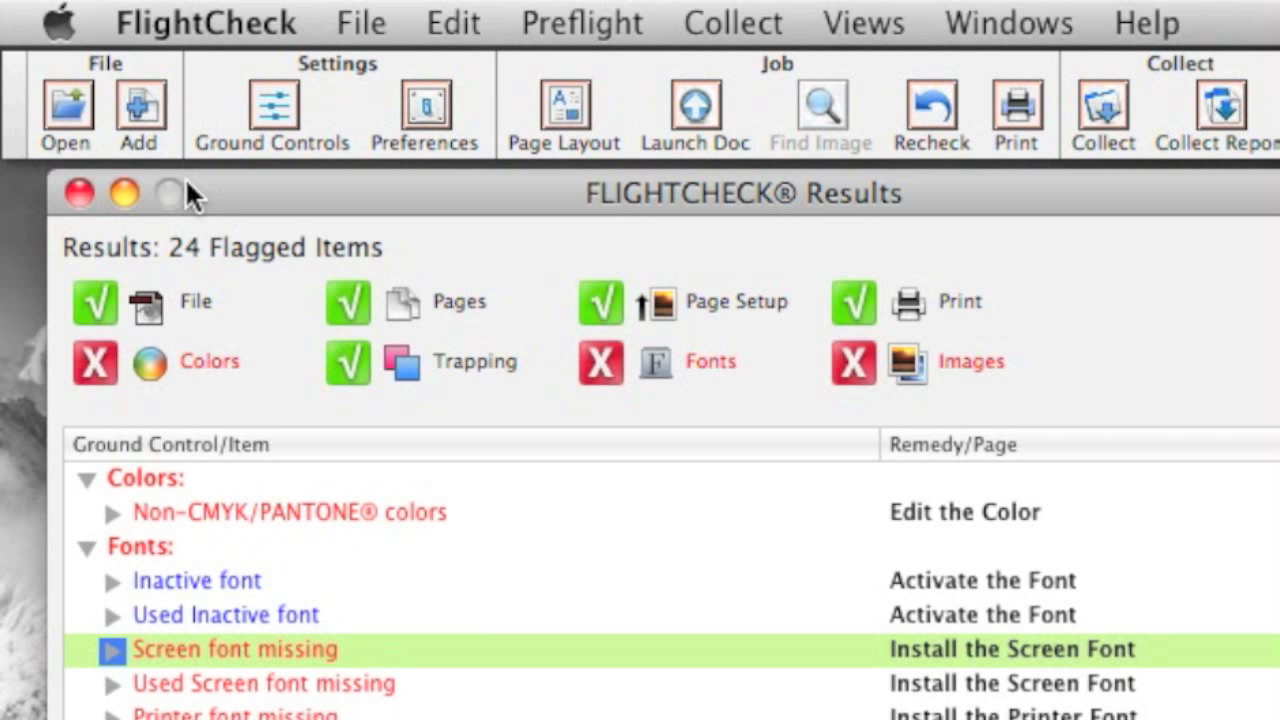
# - Add split-span-paragraphTEST-CS5.indd to the current preflight session in FlightCheck
pyautogui.click(140, 104)
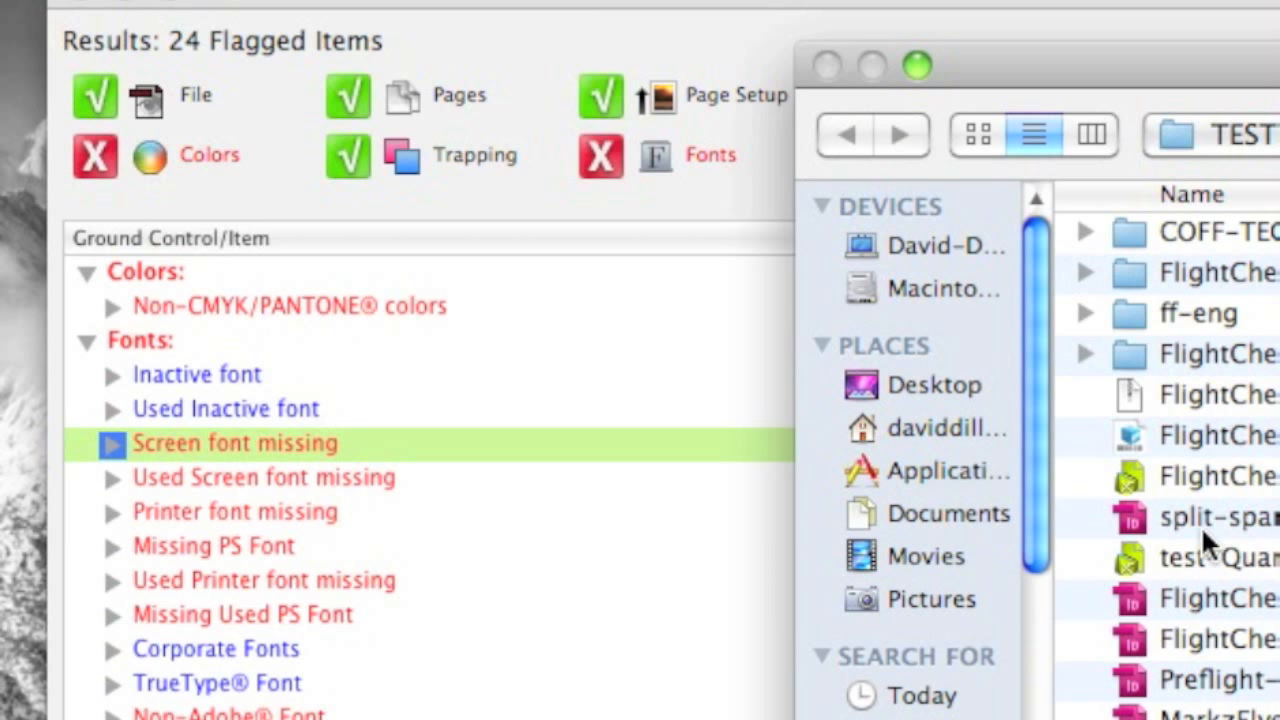
pyautogui.click(1203, 530)
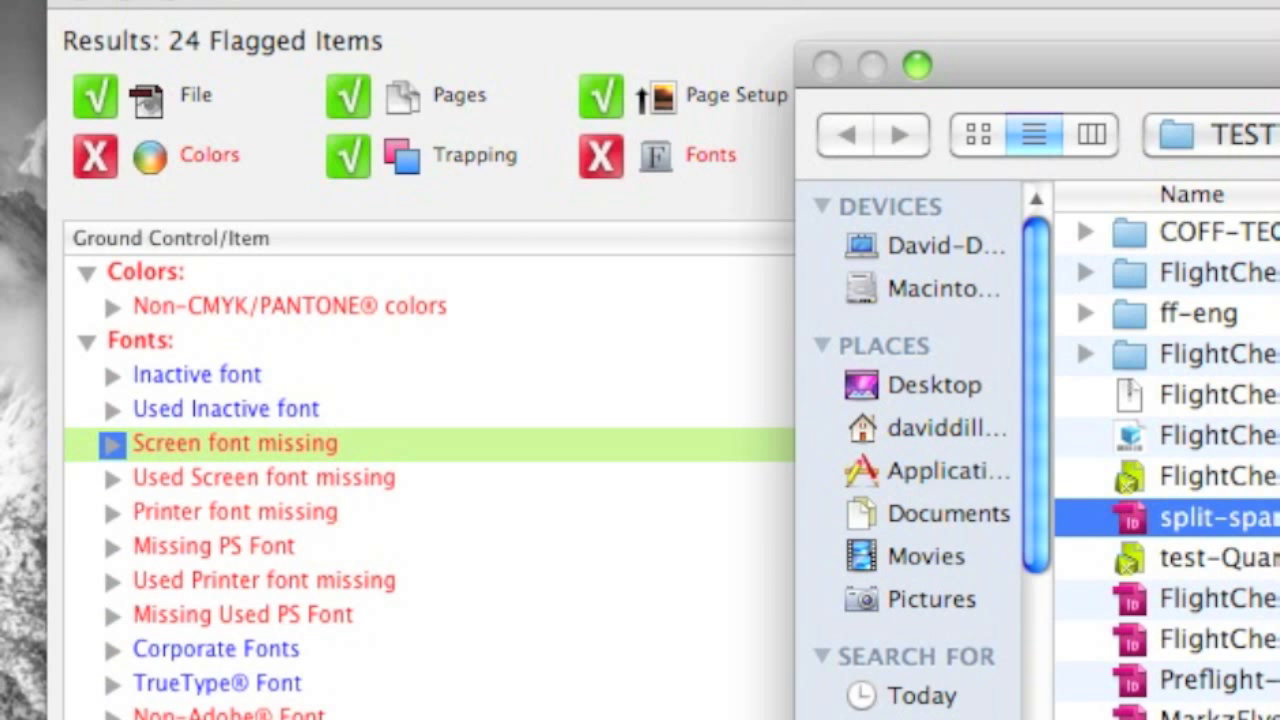
pyautogui.press('Return')
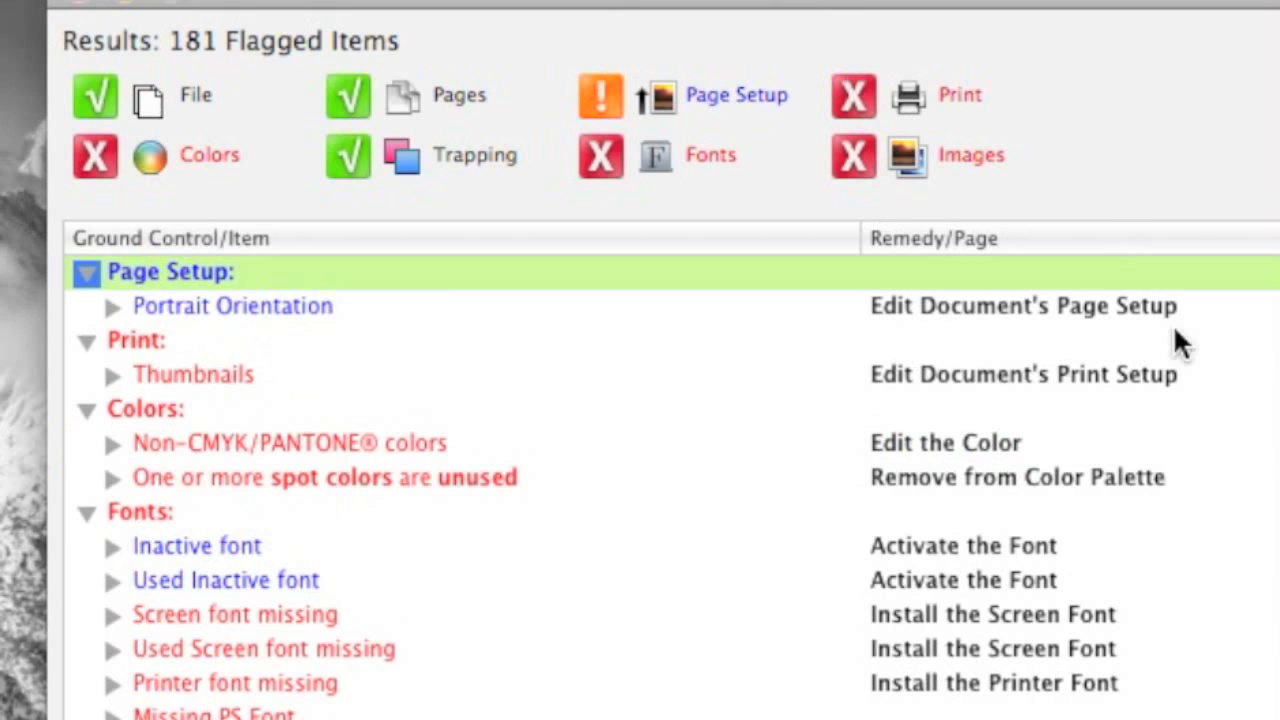
# - Rearrange the results window and stack the split-span-paragraphTEST-CS5.indd window just below the title bar of the Ad | Green v5.psd window
pyautogui.moveTo(369, 2); pyautogui.dragTo(374, 88)
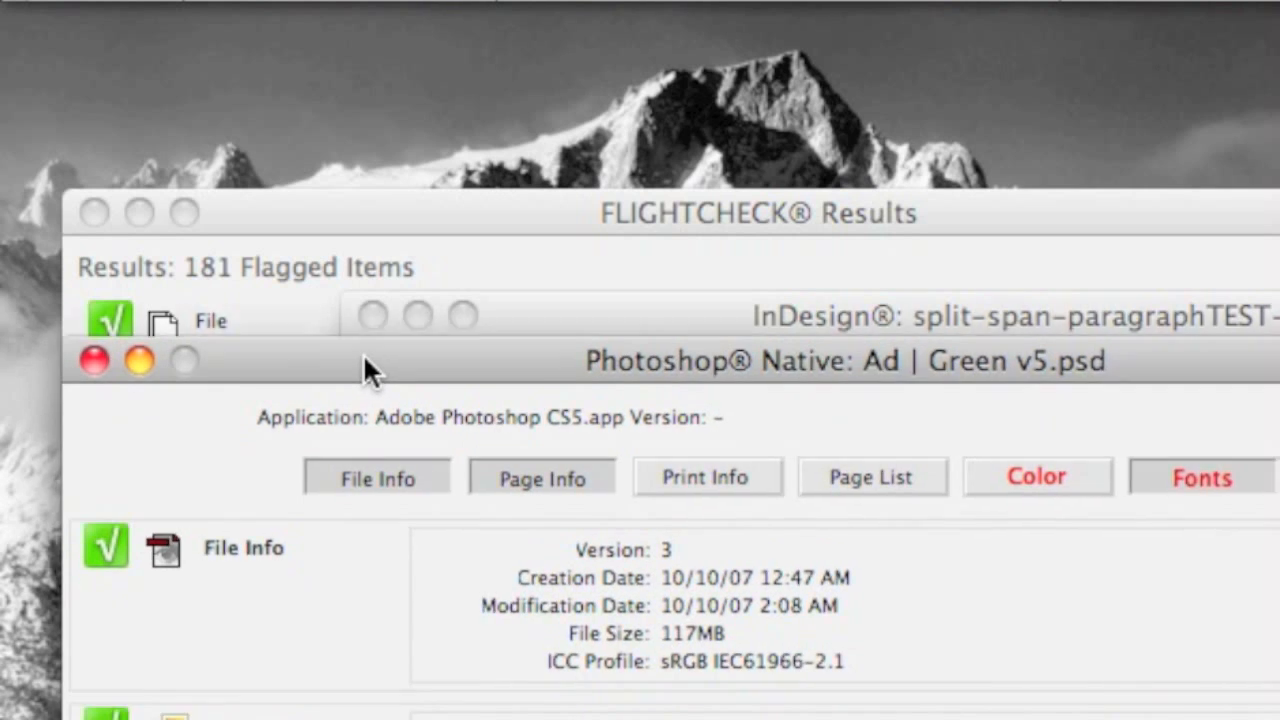
pyautogui.moveTo(363, 354); pyautogui.dragTo(307, 47)
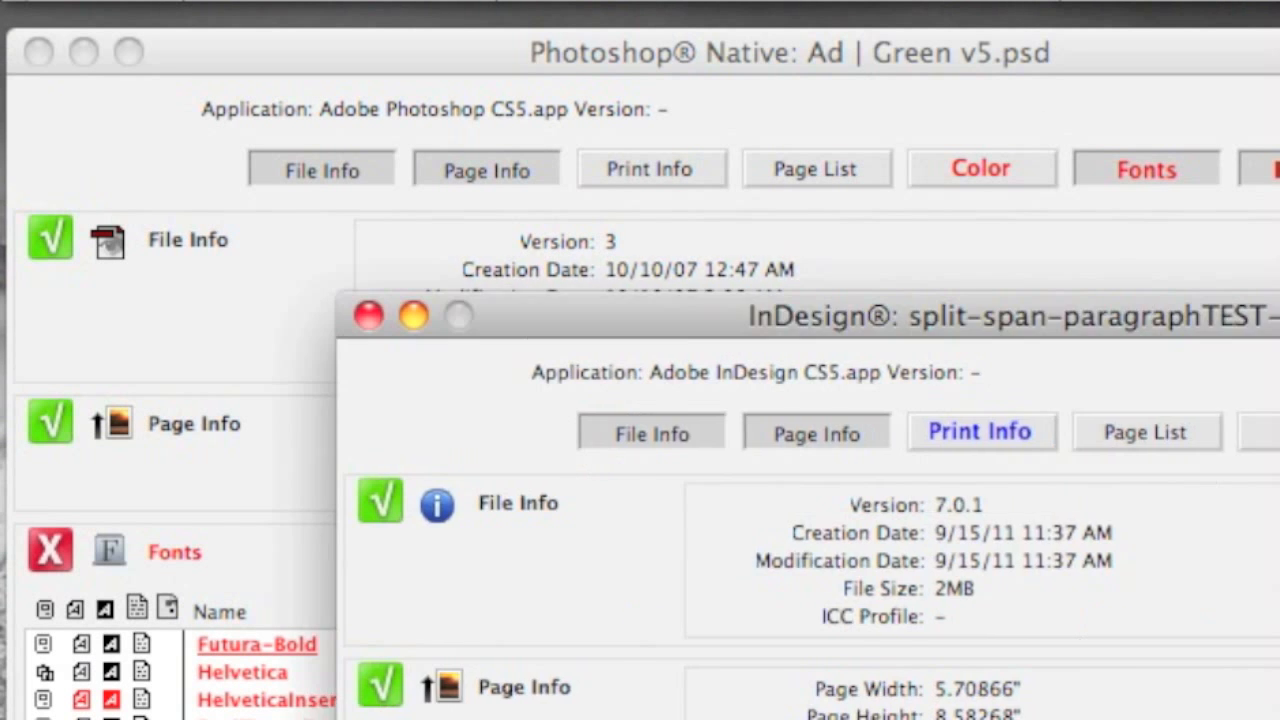
pyautogui.moveTo(637, 317); pyautogui.dragTo(319, 107)
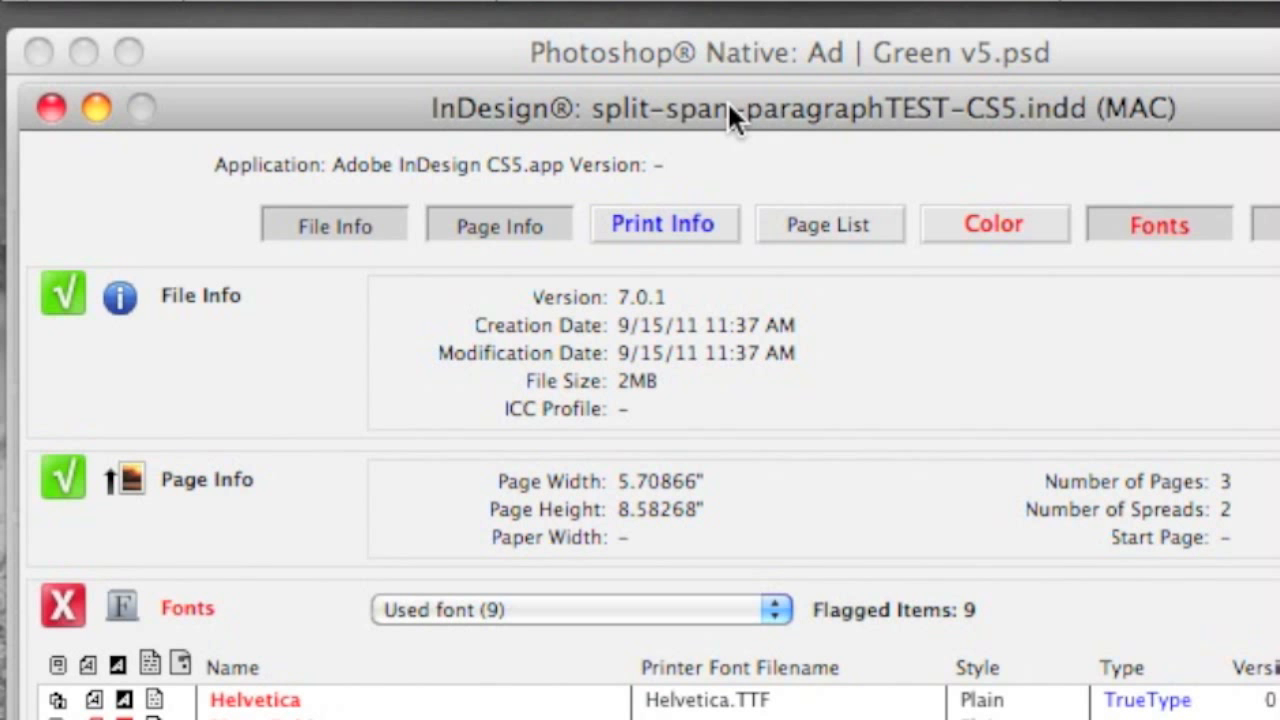
# - Look through the folder of QuarkXPress chapter files and the Radar Book Converted InDesign CS3 folder
pyautogui.moveTo(691, 145)
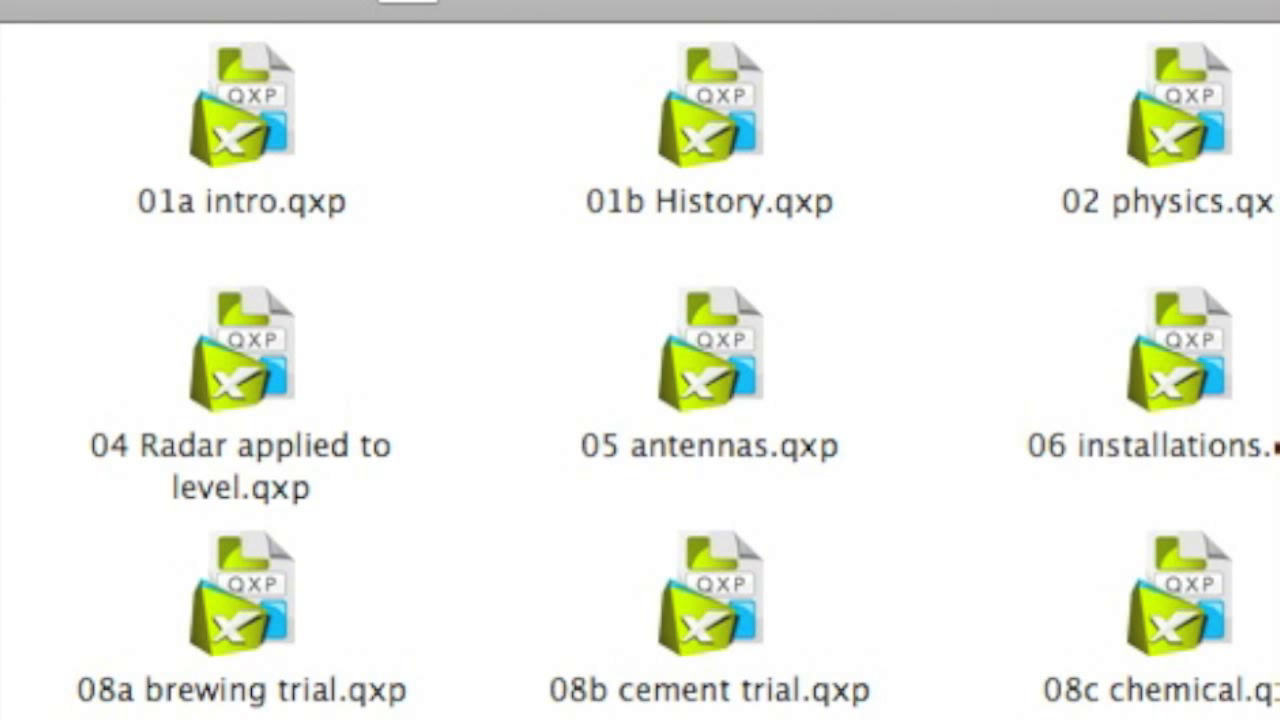
pyautogui.scroll(-5, 678, 370)
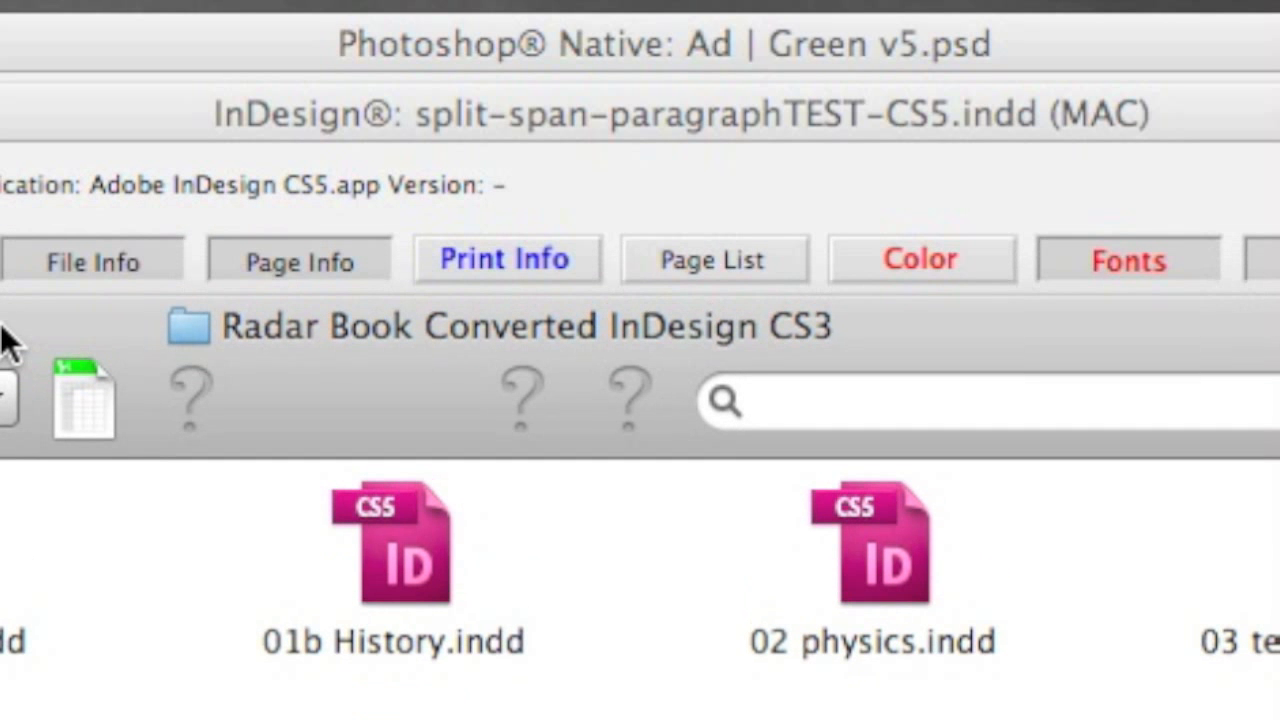
pyautogui.click(7, 58)
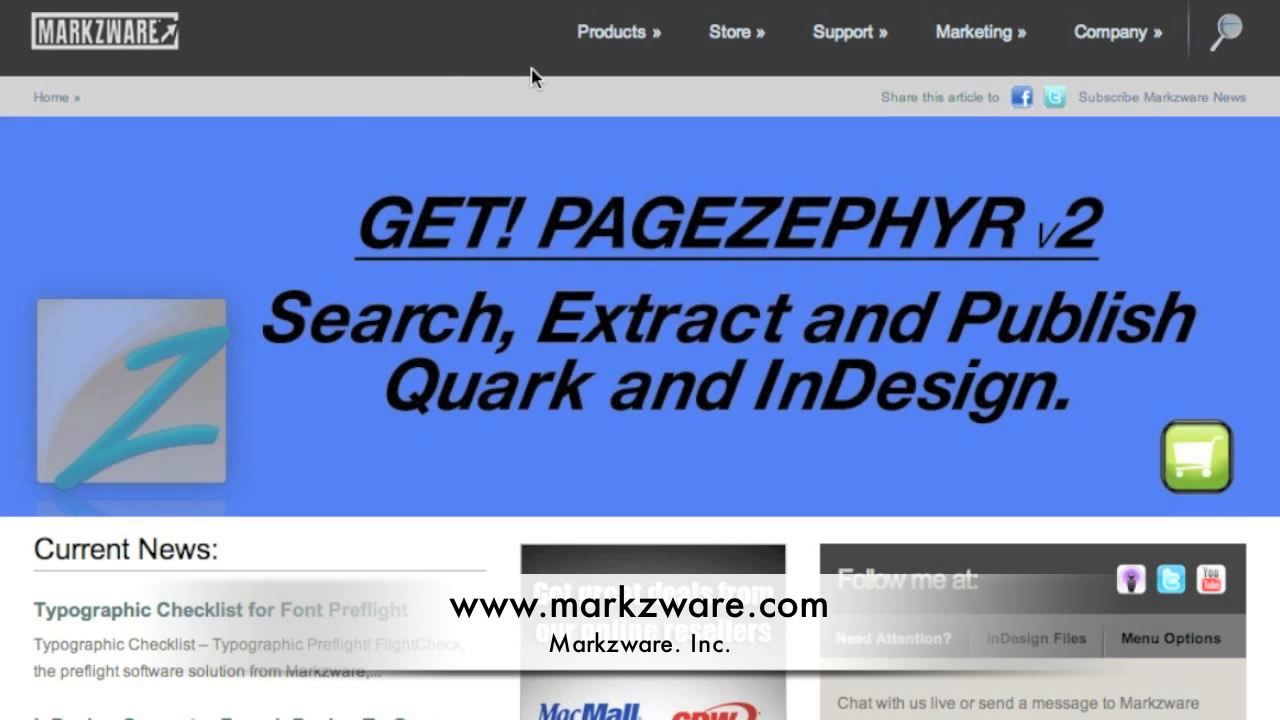
# - Switch to the Markzware website, open the FlightCheck (Preflight for Print) product page, and read its feature list and description
pyautogui.moveTo(597, 53)
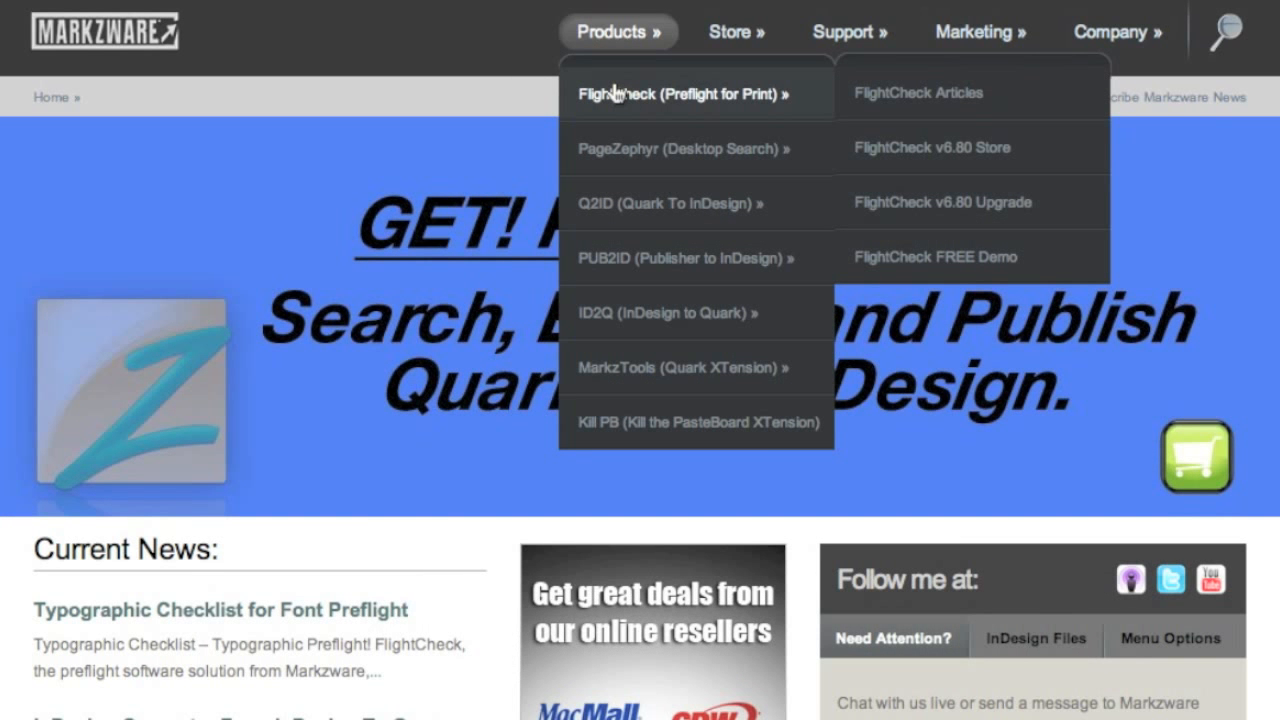
pyautogui.click(614, 93)
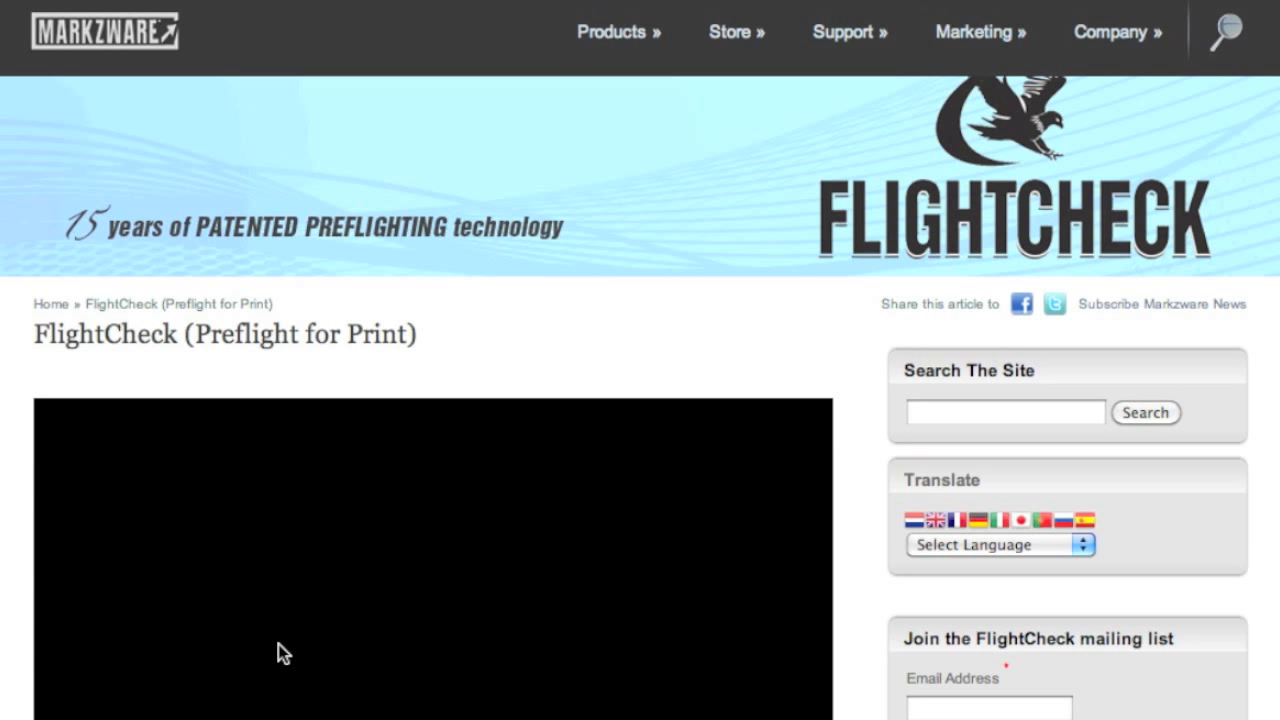
pyautogui.scroll(-5, 278, 644)
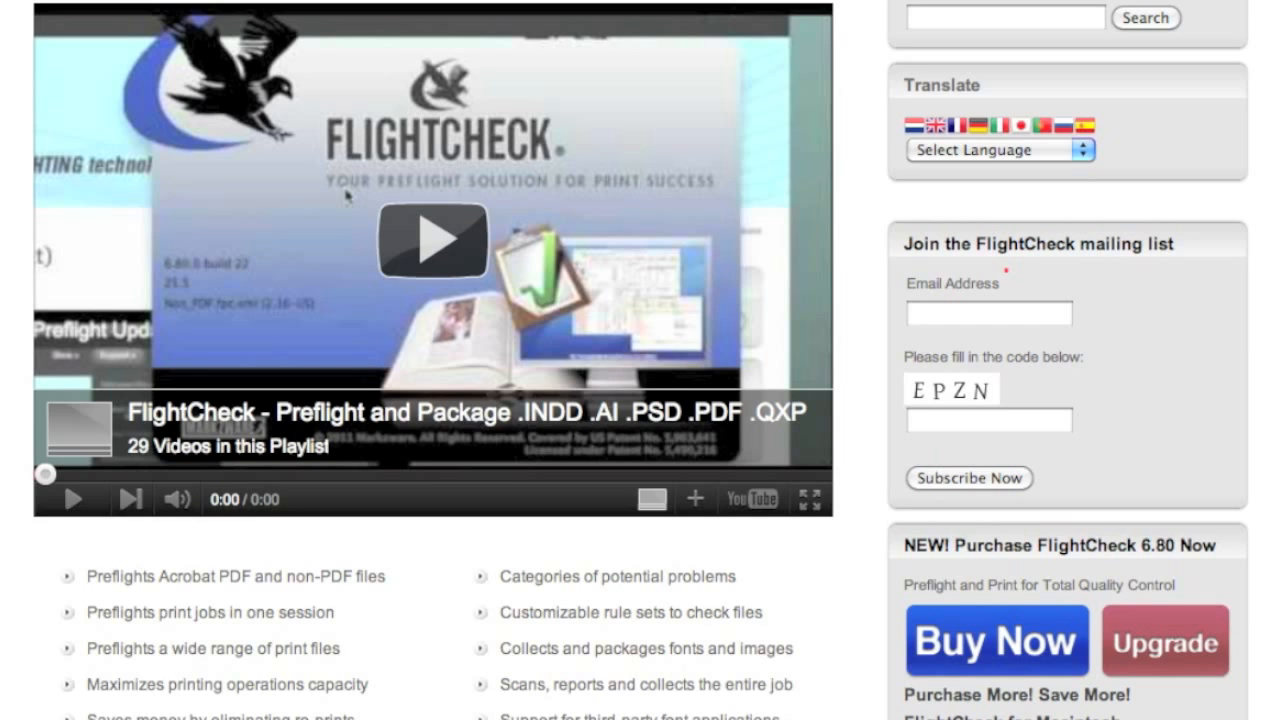
pyautogui.scroll(-4, 640, 360)
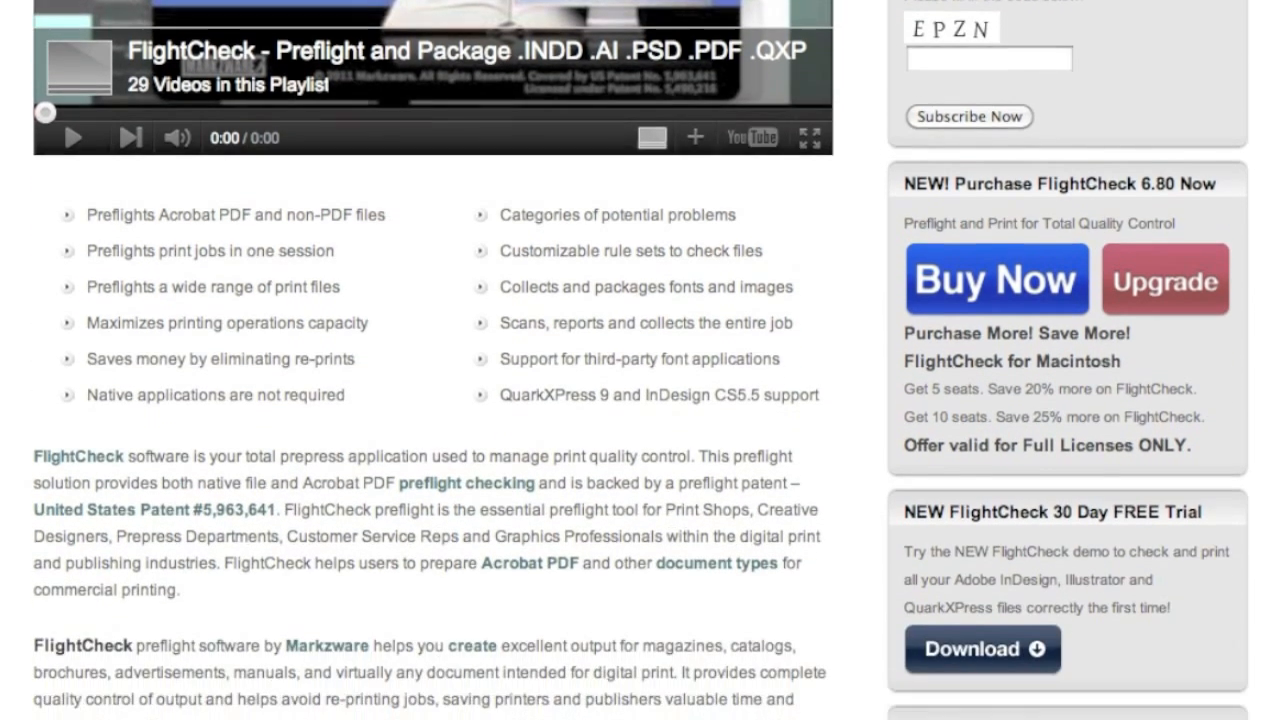
pyautogui.scroll(-2, 640, 360)
pyautogui.scroll(1, 640, 360)
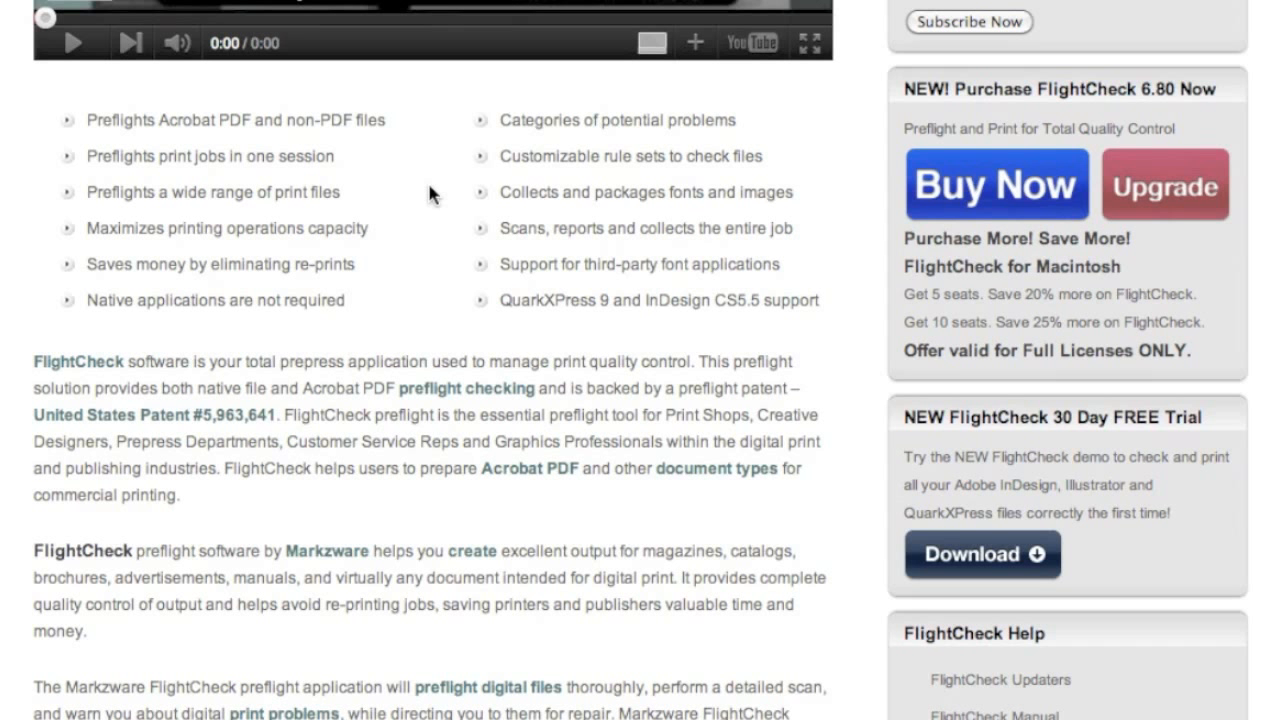
pyautogui.scroll(-5, 429, 193)
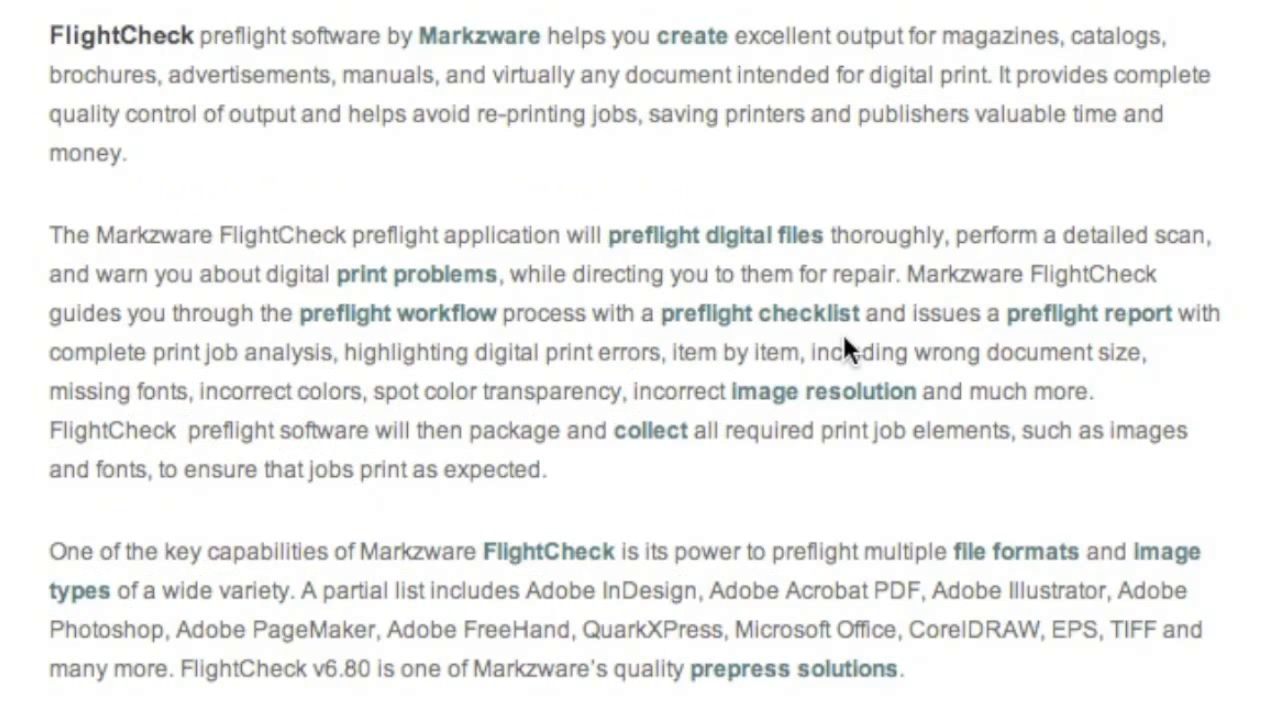